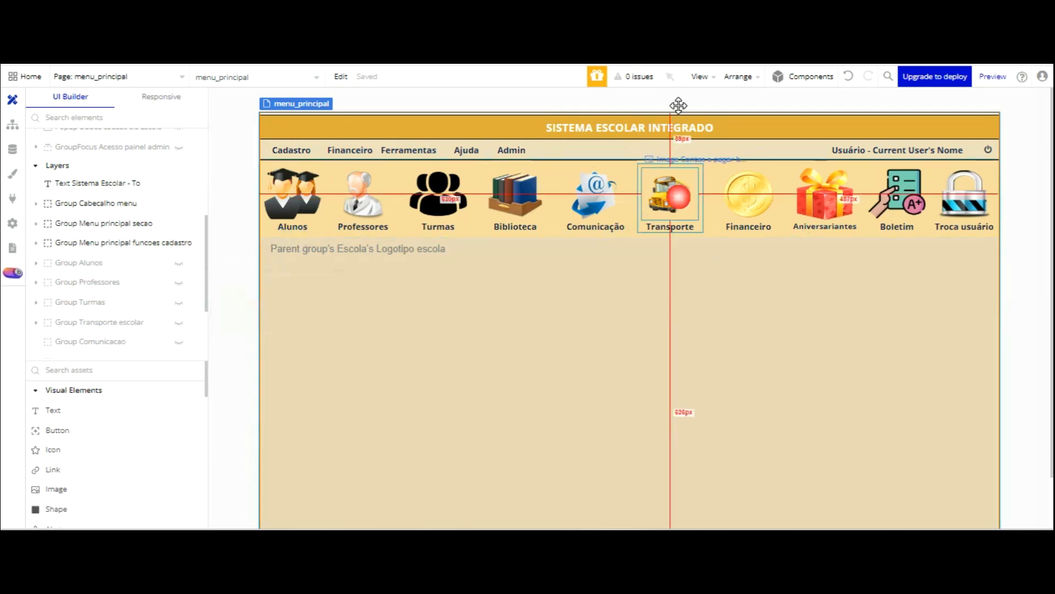
Step: Install the Multi-File Uploader - Dropzone plugin, finding it by searching the plugin catalogue for "multi"
{"action": "left_click", "coordinate": [670, 190]}
{"action": "scroll", "coordinate": [144, 168], "scroll_direction": "down", "scroll_amount": 5}
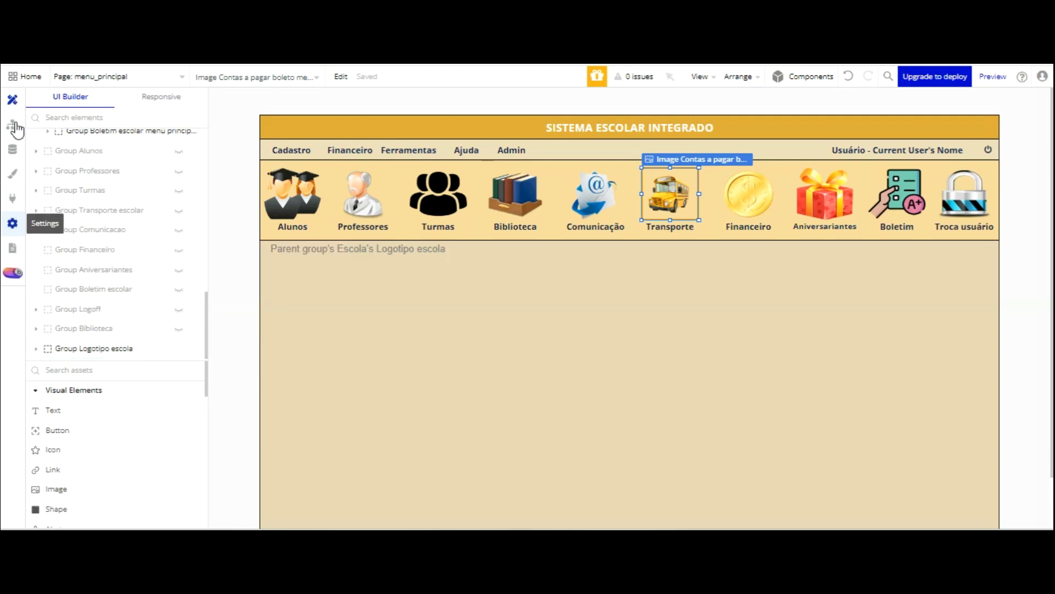
{"action": "left_click", "coordinate": [13, 198]}
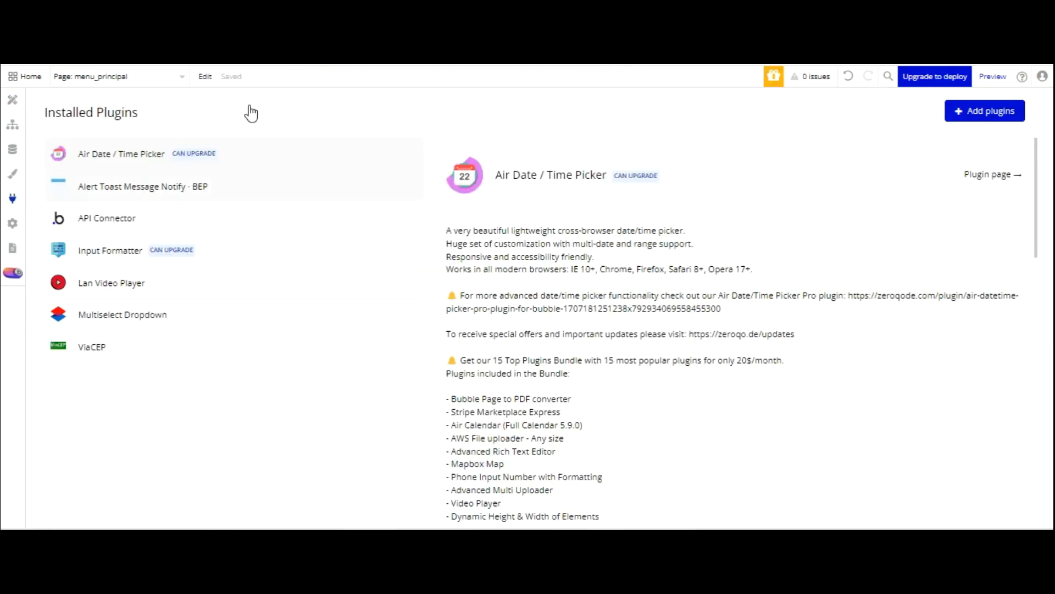
{"action": "left_click", "coordinate": [985, 111]}
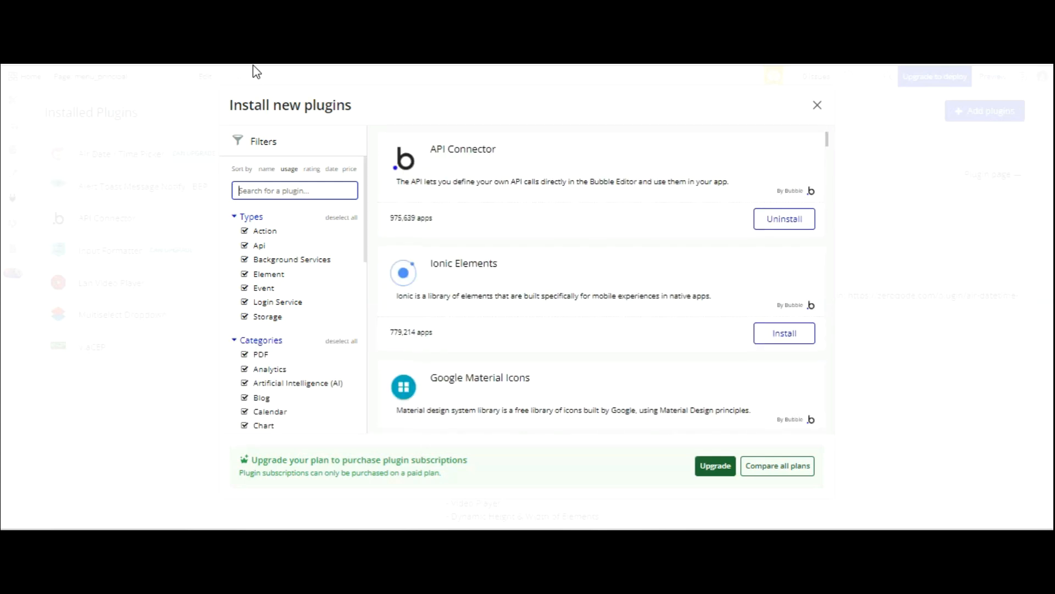
{"action": "type", "text": "multi"}
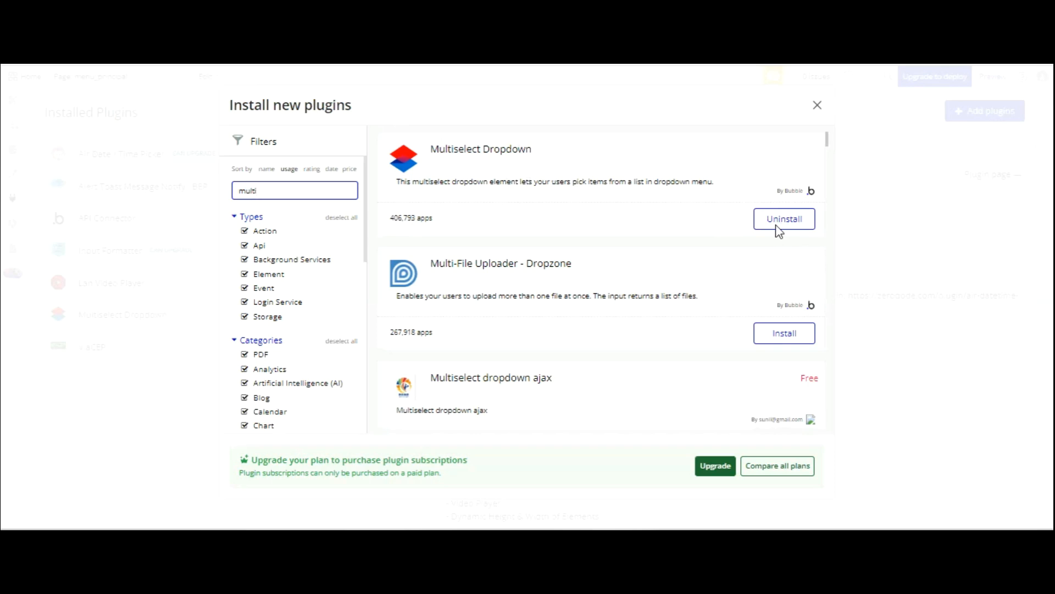
{"action": "left_click", "coordinate": [779, 336]}
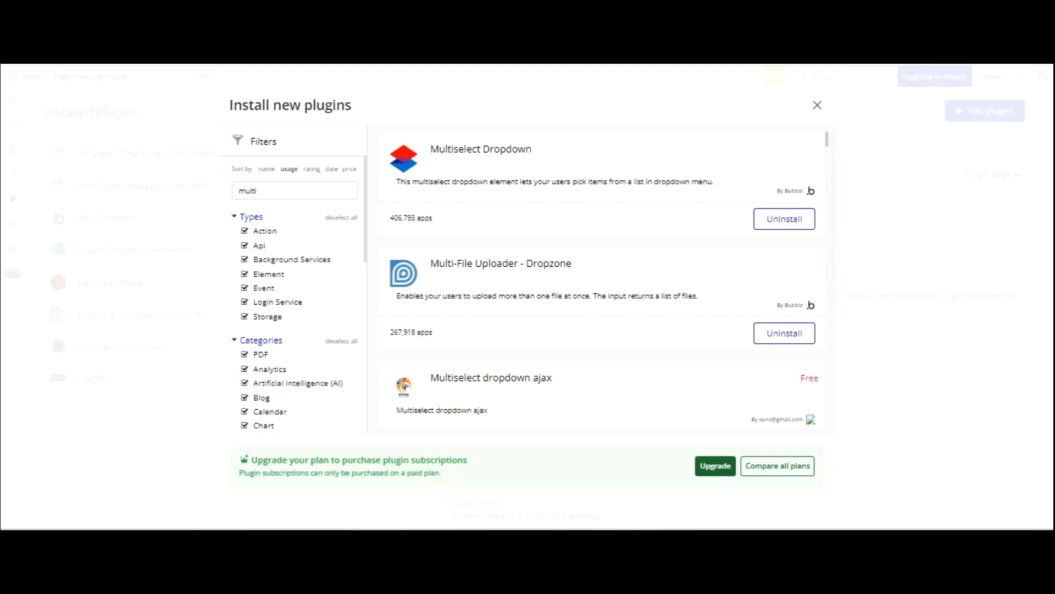
{"action": "left_click", "coordinate": [817, 105]}
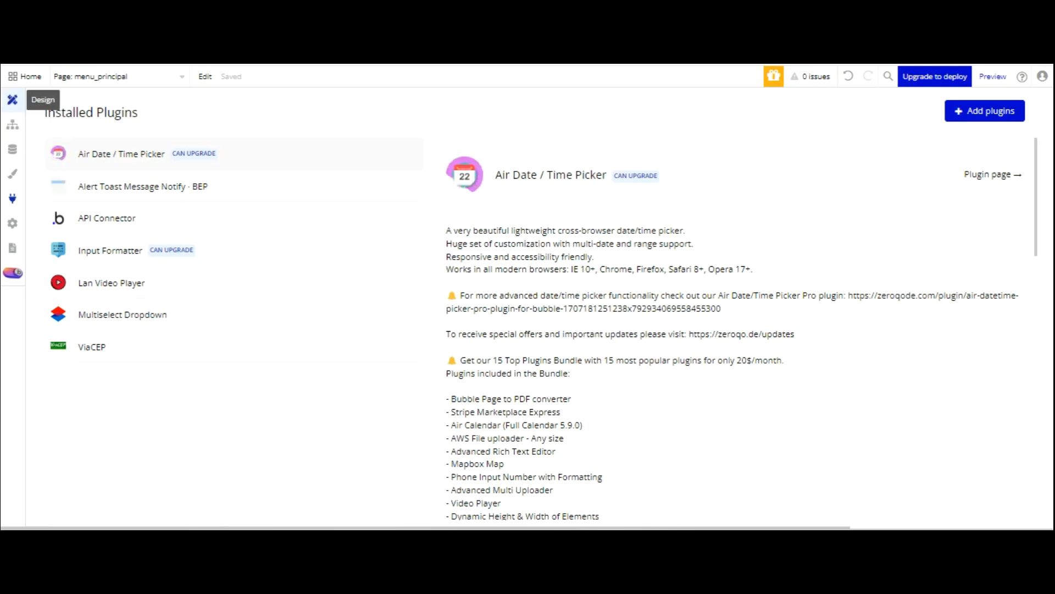
Step: Return to the page design and move Group Transporte escolar below Group Logotipo escola in the layer order
{"action": "left_click", "coordinate": [12, 99]}
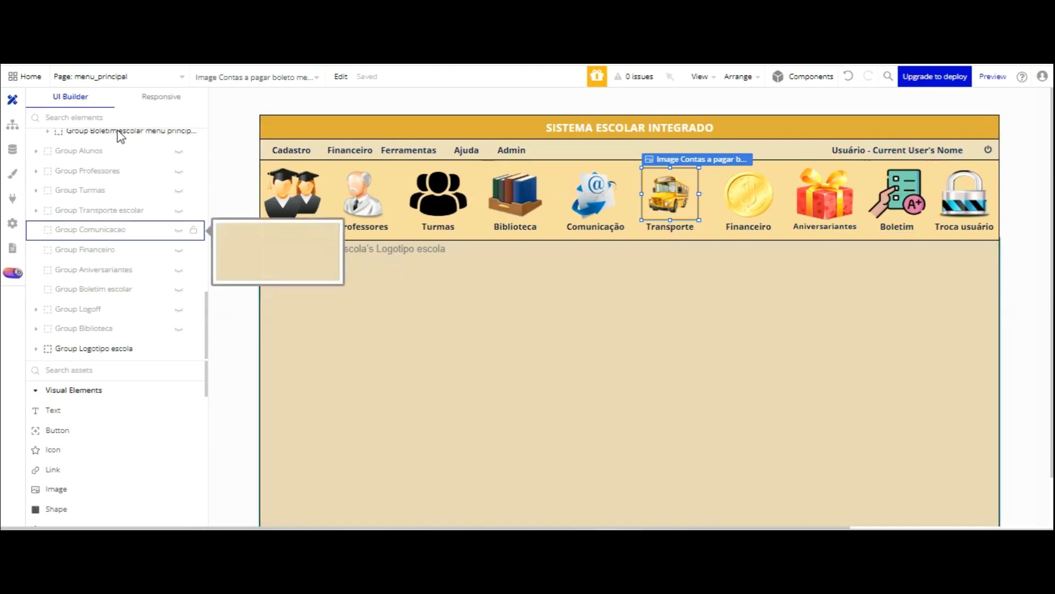
{"action": "left_click", "coordinate": [116, 211]}
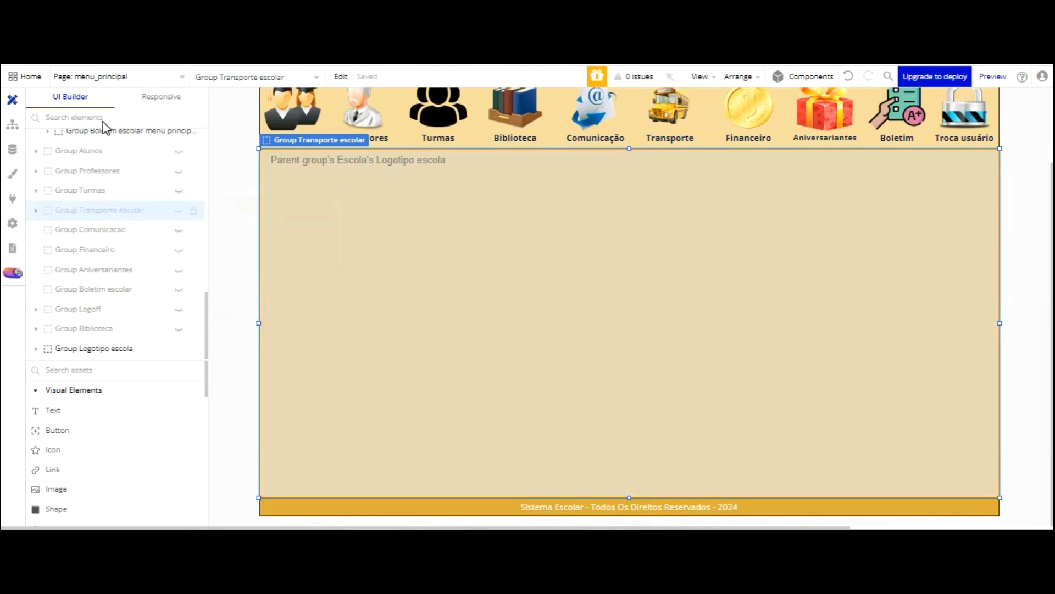
{"action": "left_click_drag", "start_coordinate": [104, 128], "coordinate": [95, 268]}
{"action": "left_click", "coordinate": [96, 360]}
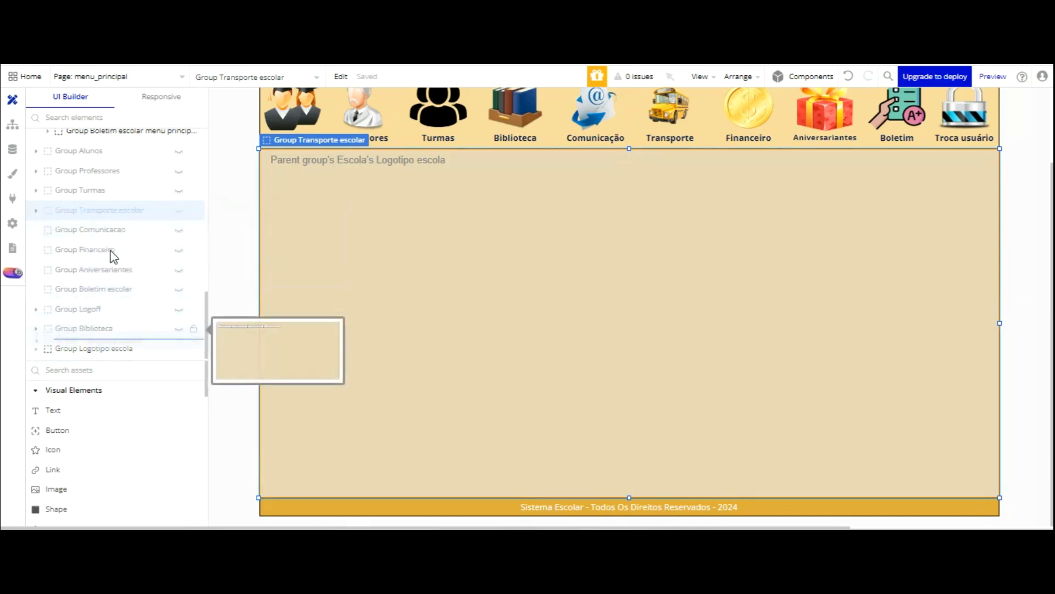
{"action": "left_click_drag", "start_coordinate": [68, 255], "coordinate": [106, 245]}
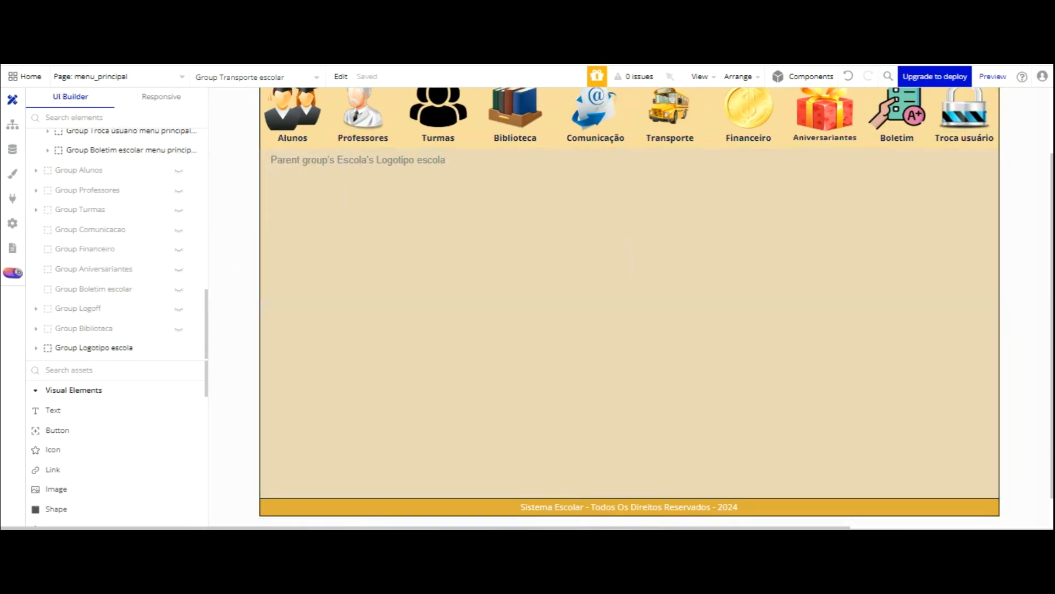
{"action": "left_click", "coordinate": [630, 323]}
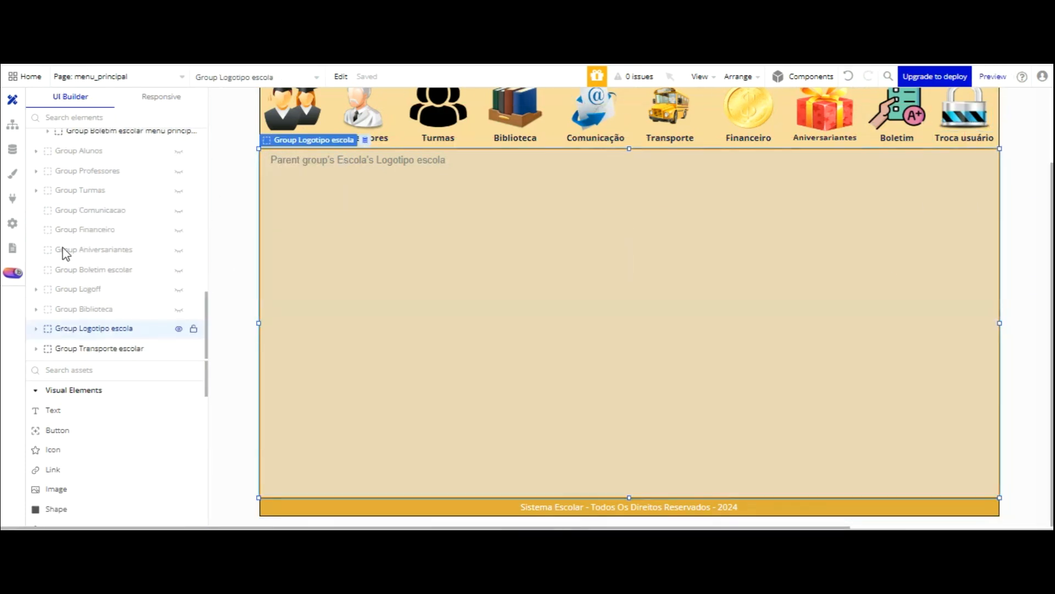
Step: Make Group Transporte escolar visible on the canvas, expand it and show its Group Cadastrar Transportes Escola
{"action": "left_click", "coordinate": [141, 350]}
{"action": "left_click", "coordinate": [178, 348]}
{"action": "left_click", "coordinate": [179, 348]}
{"action": "left_click", "coordinate": [55, 344]}
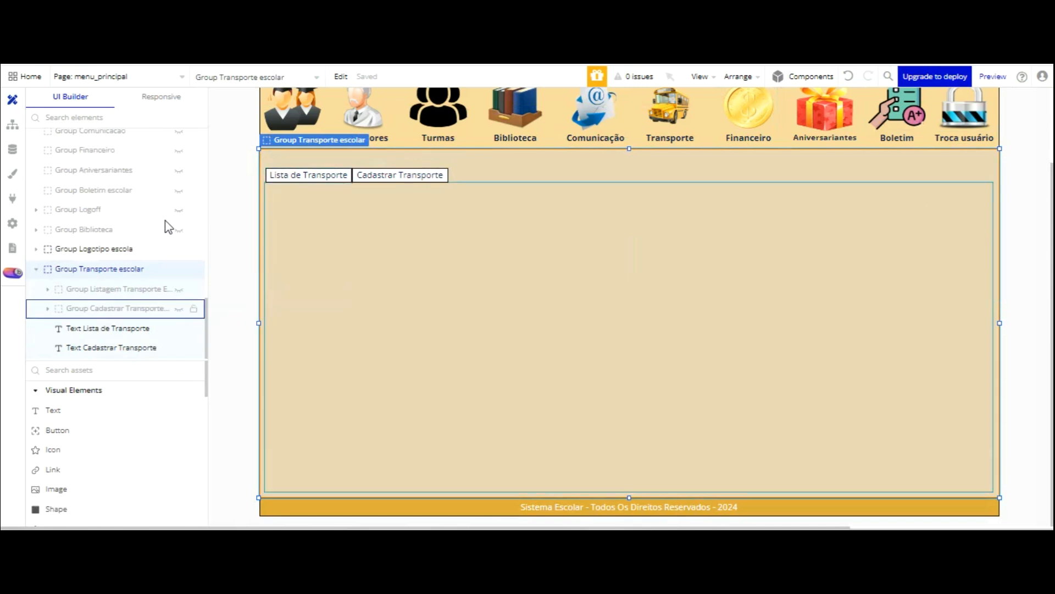
{"action": "left_click", "coordinate": [178, 308]}
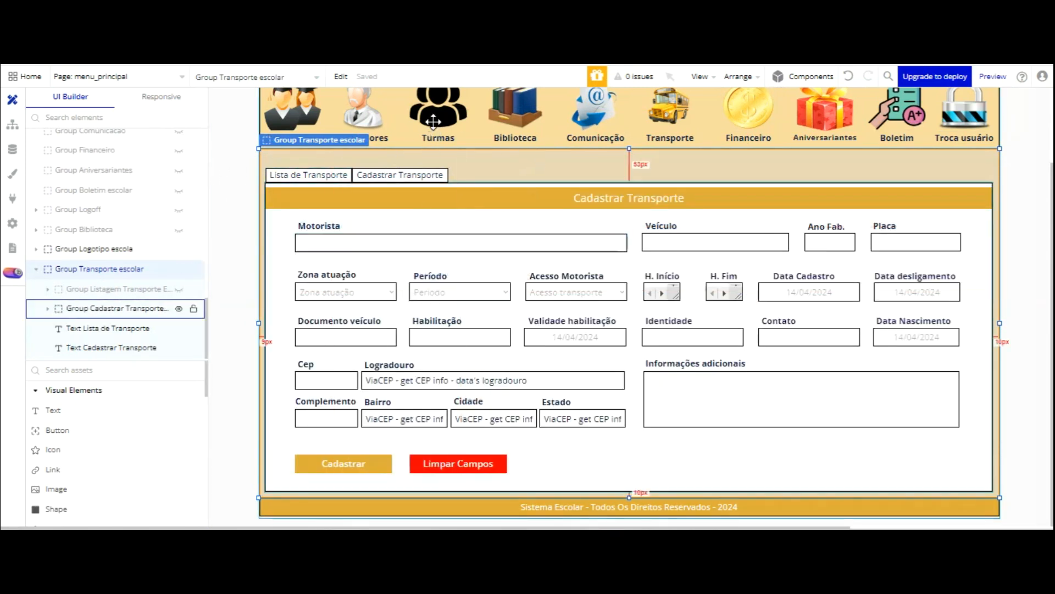
Step: Duplicate the Cadastrar Transporte tab text and place the copy directly beside the original, in line with the existing tabs
{"action": "left_click", "coordinate": [434, 212]}
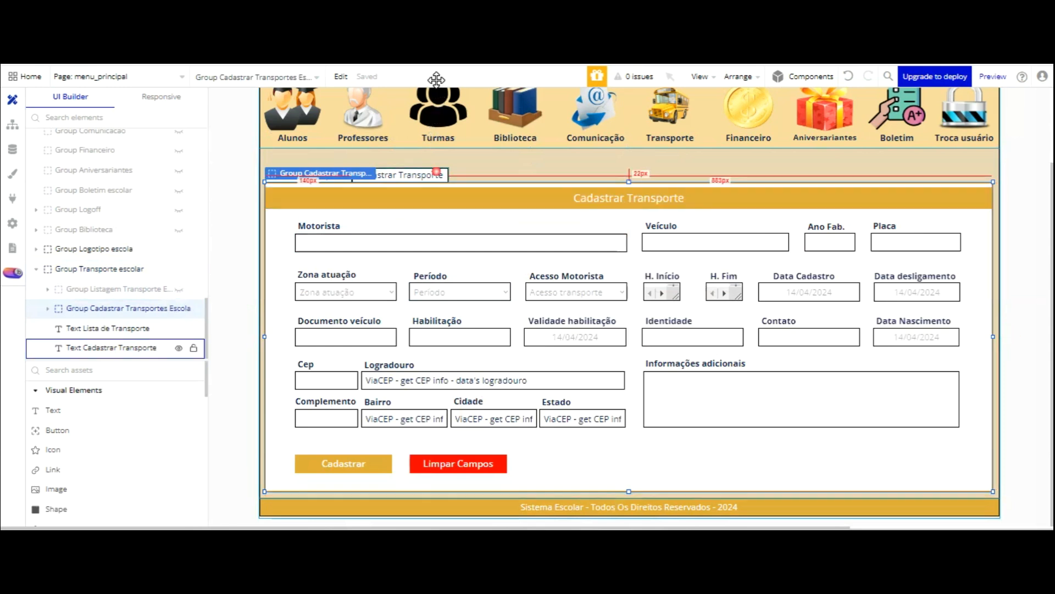
{"action": "left_click", "coordinate": [437, 172]}
{"action": "key", "text": "ctrl+v"}
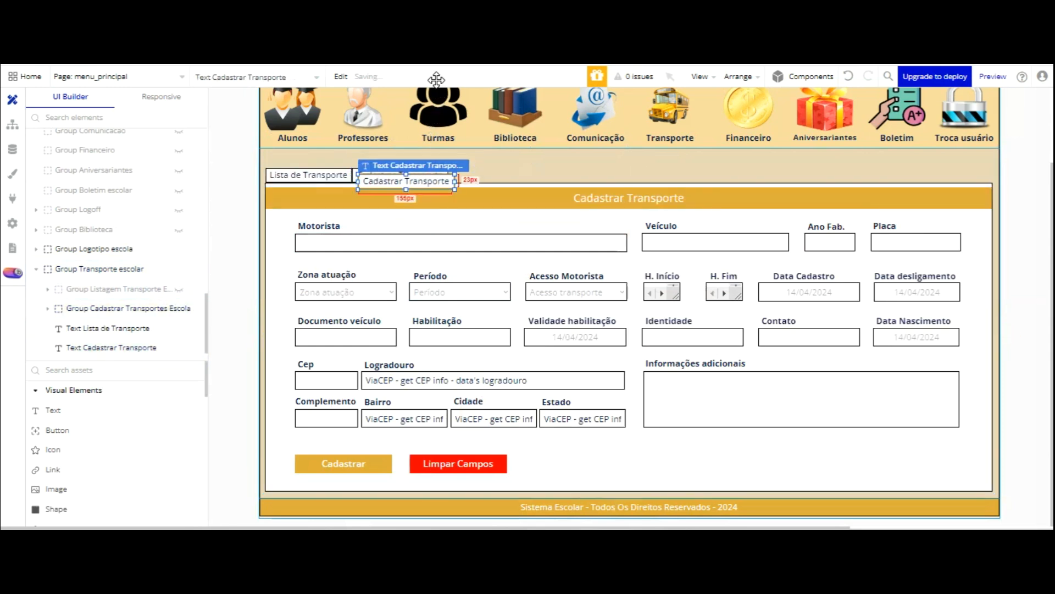
{"action": "left_click_drag", "start_coordinate": [437, 178], "coordinate": [525, 176]}
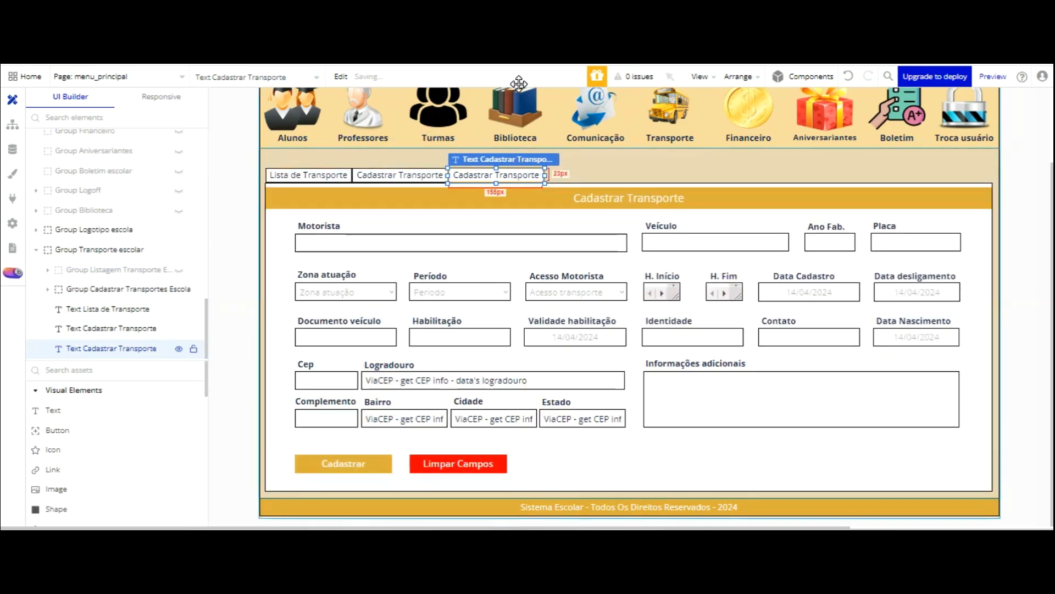
Step: Rename the copied tab text element as "Text Enviar Doc Transporte"
{"action": "double_click", "coordinate": [518, 175]}
{"action": "left_click", "coordinate": [835, 140]}
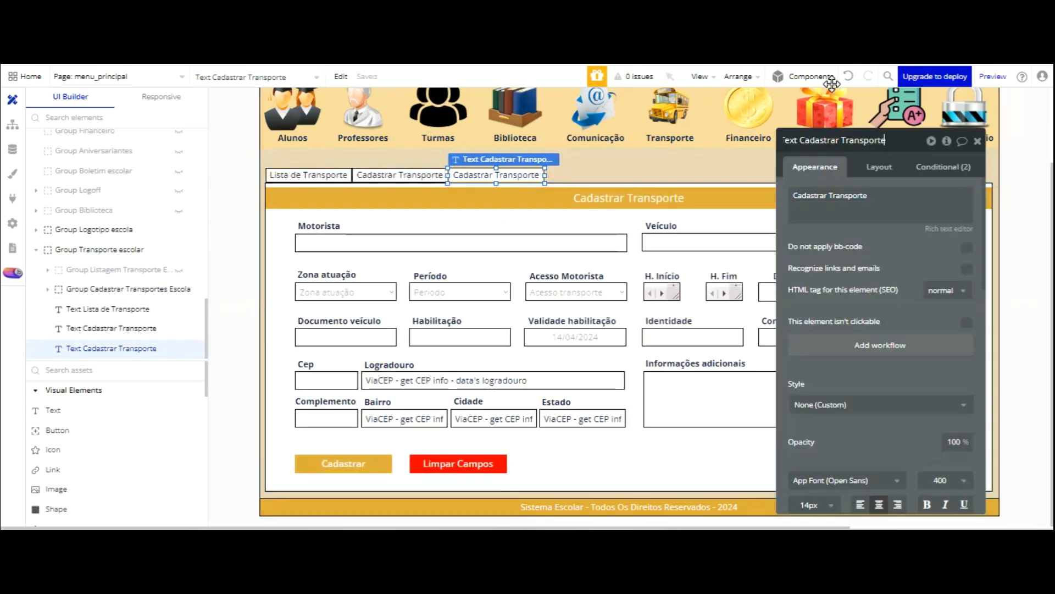
{"action": "key", "text": "Left"}
{"action": "key", "text": "Left"}
{"action": "key", "text": "Left"}
{"action": "key", "text": "Left"}
{"action": "key", "text": "Left"}
{"action": "key", "text": "Left"}
{"action": "key", "text": "Left"}
{"action": "key", "text": "Left"}
{"action": "key", "text": "Left"}
{"action": "key", "text": "Left"}
{"action": "key", "text": "Left"}
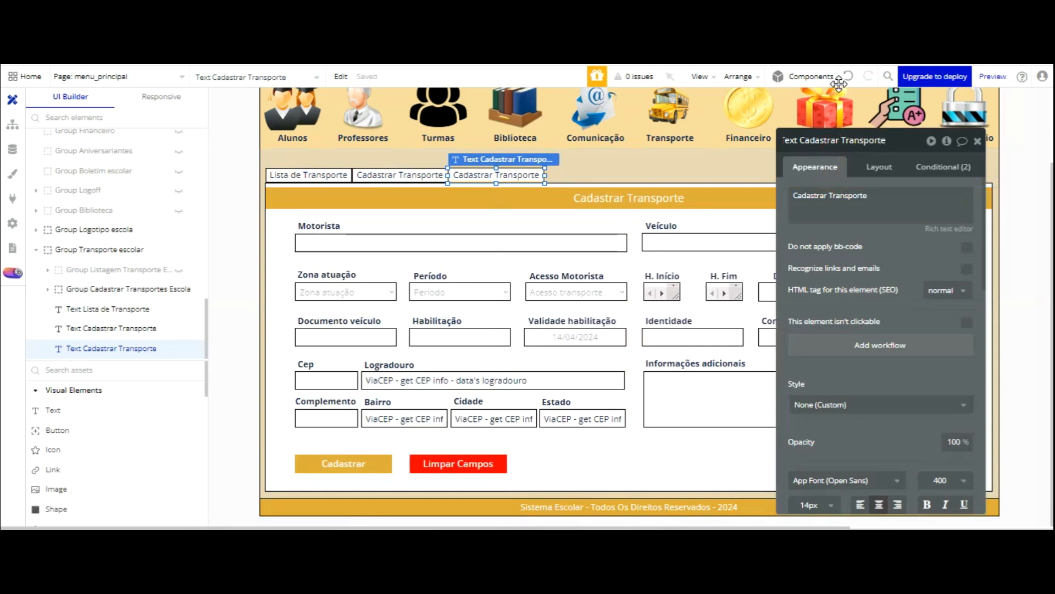
{"action": "key", "text": "BackSpace"}
{"action": "key", "text": "BackSpace"}
{"action": "key", "text": "BackSpace"}
{"action": "key", "text": "BackSpace"}
{"action": "key", "text": "BackSpace"}
{"action": "key", "text": "BackSpace"}
{"action": "key", "text": "BackSpace"}
{"action": "key", "text": "BackSpace"}
{"action": "key", "text": "BackSpace"}
{"action": "type", "text": "Enviar Doc"}
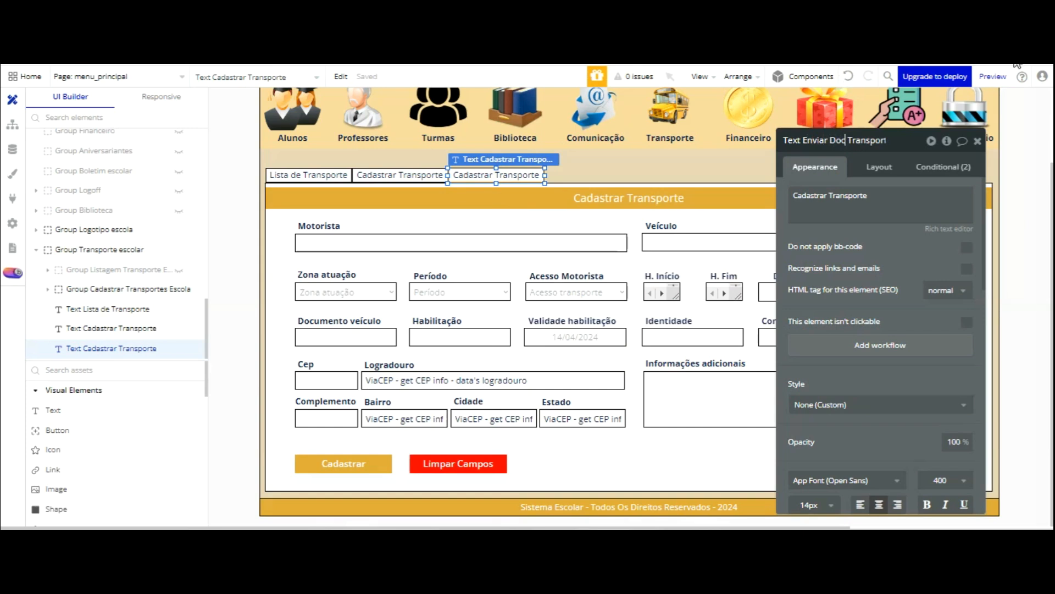
Step: Set the copied tab's displayed text to "Documentação"
{"action": "triple_click", "coordinate": [871, 206]}
{"action": "type", "text": "Docuemntação"}
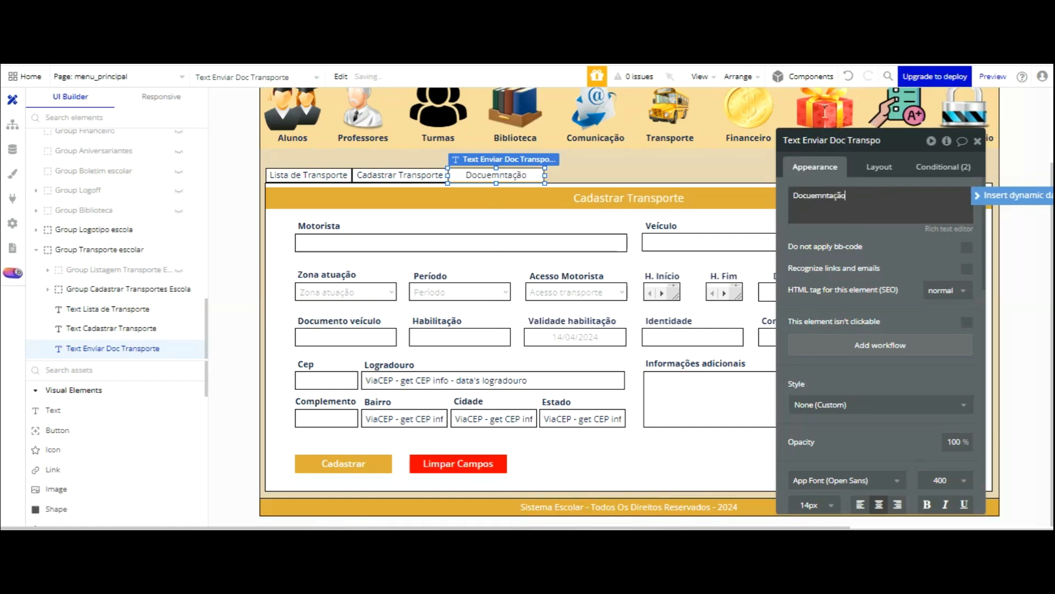
{"action": "type", "text": "e"}
{"action": "left_click", "coordinate": [816, 200]}
{"action": "key", "text": "BackSpace"}
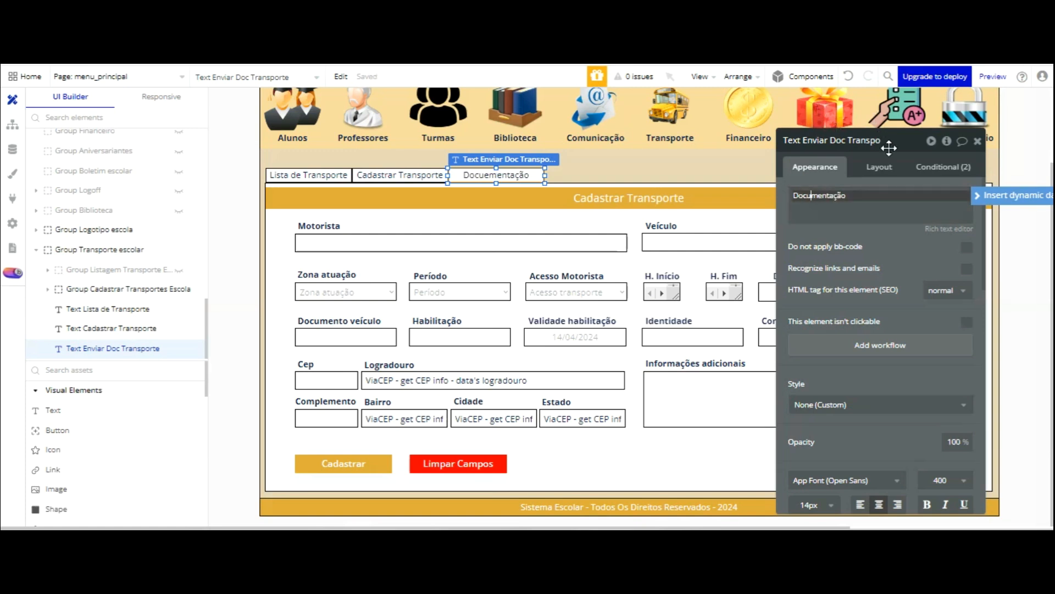
{"action": "left_click", "coordinate": [902, 258]}
Step: Change the Documentação tab's first condition to apply when Group Transporte escolar's Transporte escolar is "Doc transporte"
{"action": "left_click", "coordinate": [943, 166]}
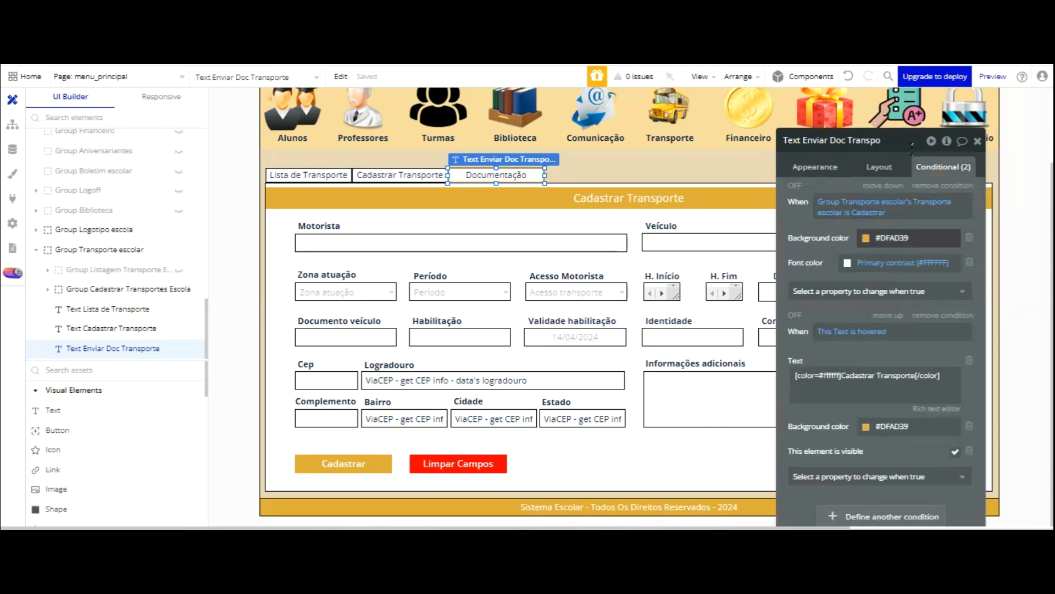
{"action": "left_click", "coordinate": [869, 213]}
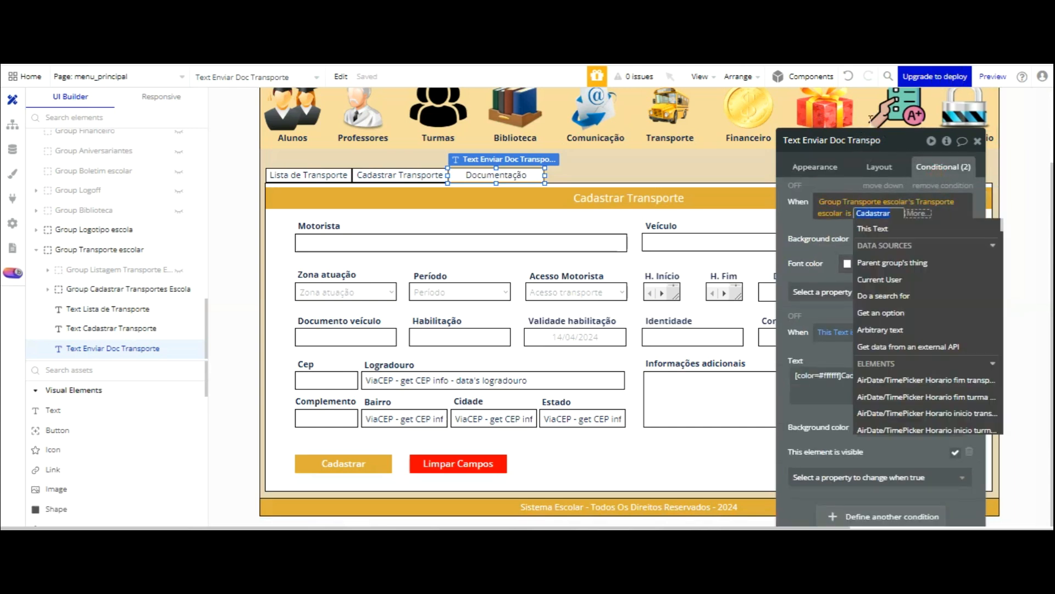
{"action": "type", "text": "Doc"}
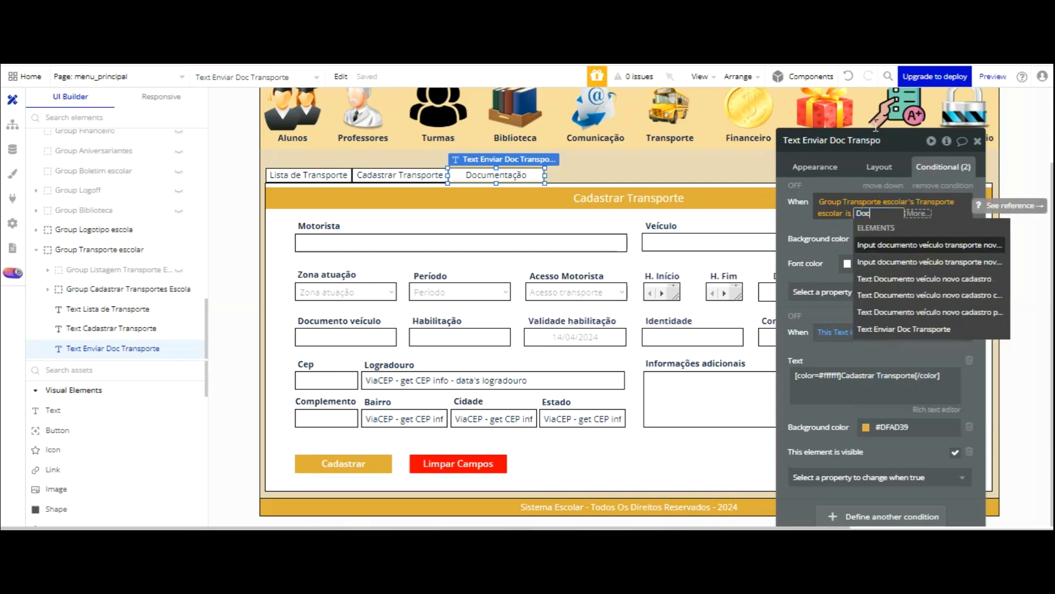
{"action": "type", "text": " transporte"}
{"action": "left_click", "coordinate": [809, 225]}
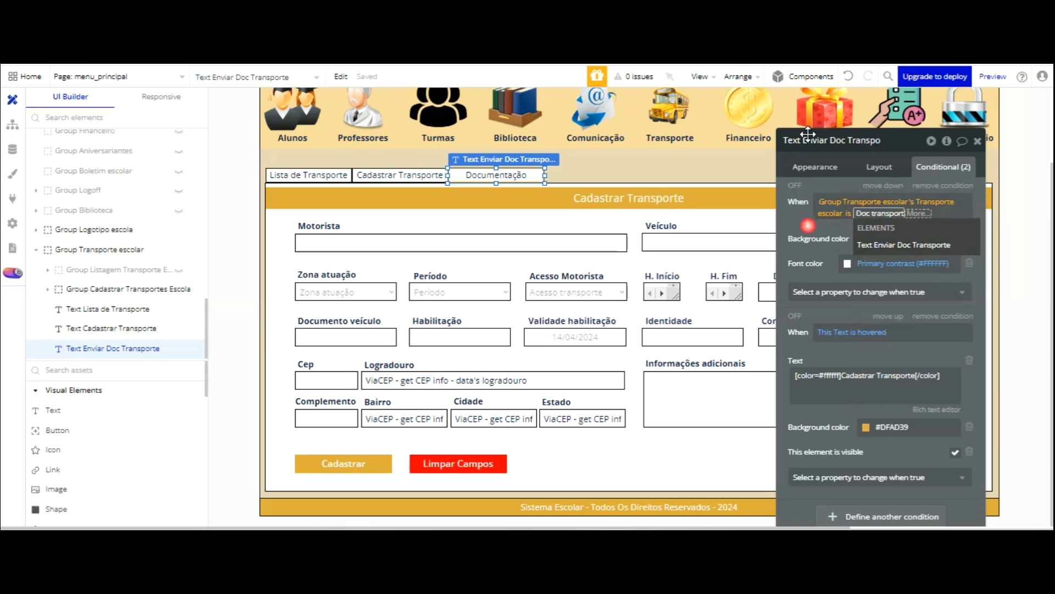
{"action": "left_click", "coordinate": [808, 226]}
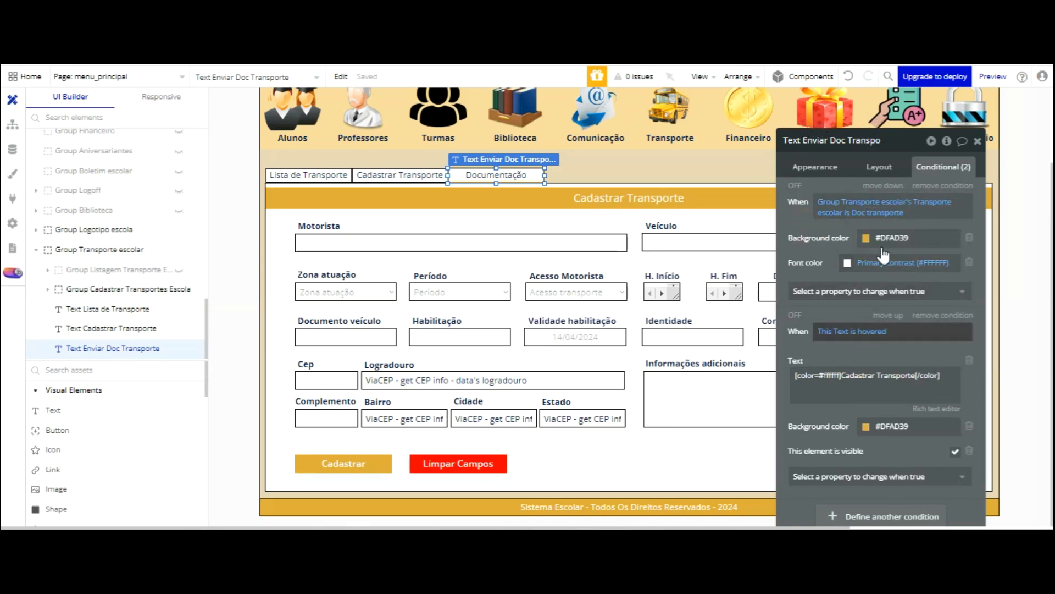
Step: Set the Documentação tab's text in the hovered condition to "[color=#ffffff]Documentação[/color]"
{"action": "triple_click", "coordinate": [882, 374]}
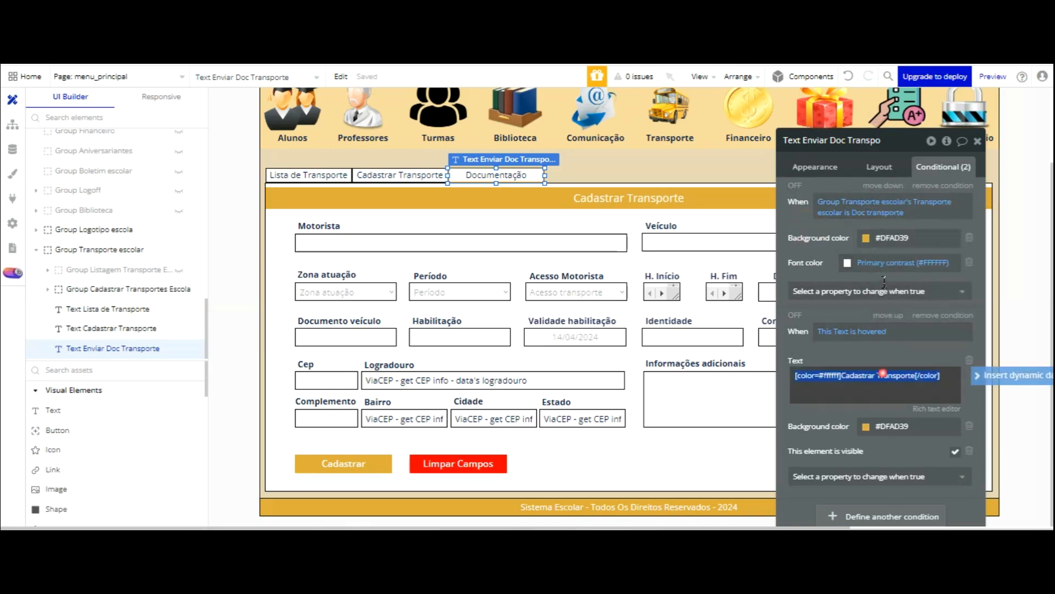
{"action": "left_click", "coordinate": [916, 376]}
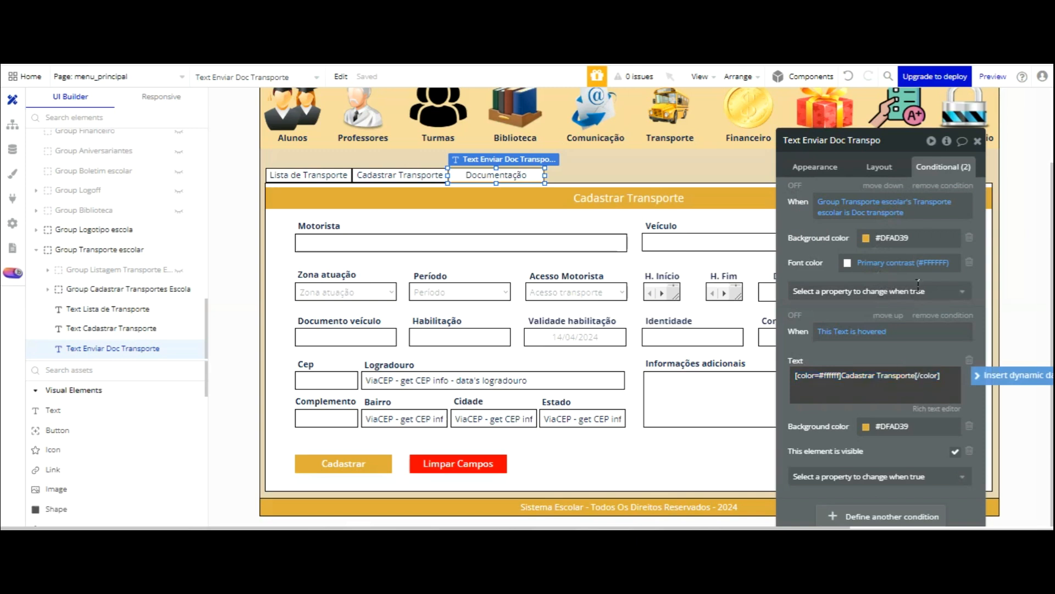
{"action": "key", "text": "BackSpace"}
{"action": "key", "text": "BackSpace"}
{"action": "key", "text": "BackSpace"}
{"action": "key", "text": "BackSpace"}
{"action": "key", "text": "BackSpace"}
{"action": "key", "text": "BackSpace"}
{"action": "key", "text": "BackSpace"}
{"action": "key", "text": "BackSpace"}
{"action": "key", "text": "BackSpace"}
{"action": "key", "text": "BackSpace"}
{"action": "key", "text": "BackSpace"}
{"action": "key", "text": "BackSpace"}
{"action": "key", "text": "BackSpace"}
{"action": "key", "text": "BackSpace"}
{"action": "key", "text": "BackSpace"}
{"action": "key", "text": "BackSpace"}
{"action": "key", "text": "BackSpace"}
{"action": "type", "text": "Documentaç"}
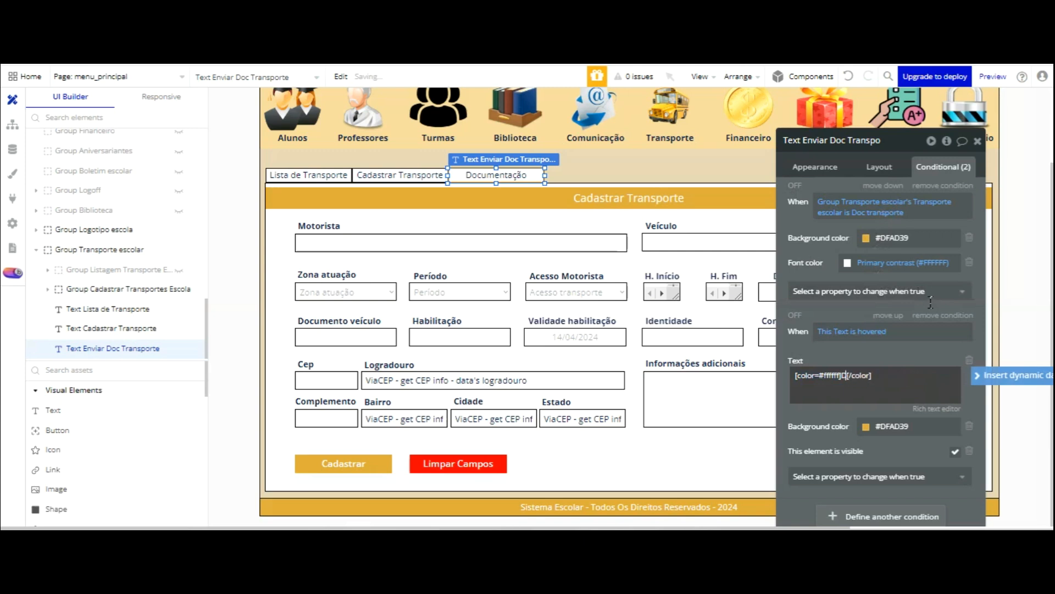
{"action": "type", "text": "ão"}
{"action": "left_click", "coordinate": [906, 353]}
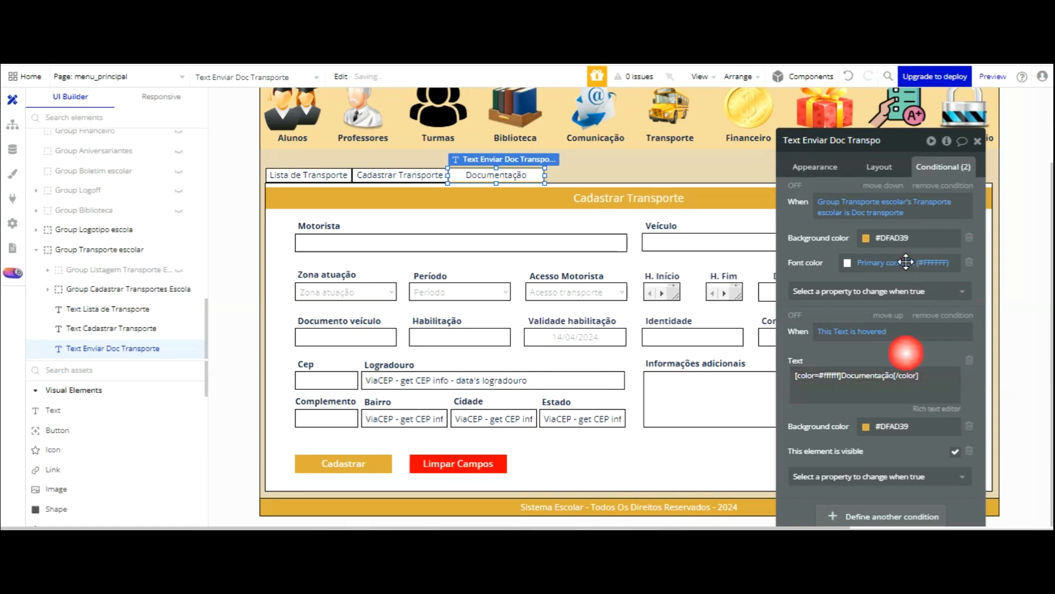
Step: Create a click workflow for Text Enviar Doc Transporte with a Set state action
{"action": "left_click", "coordinate": [808, 168]}
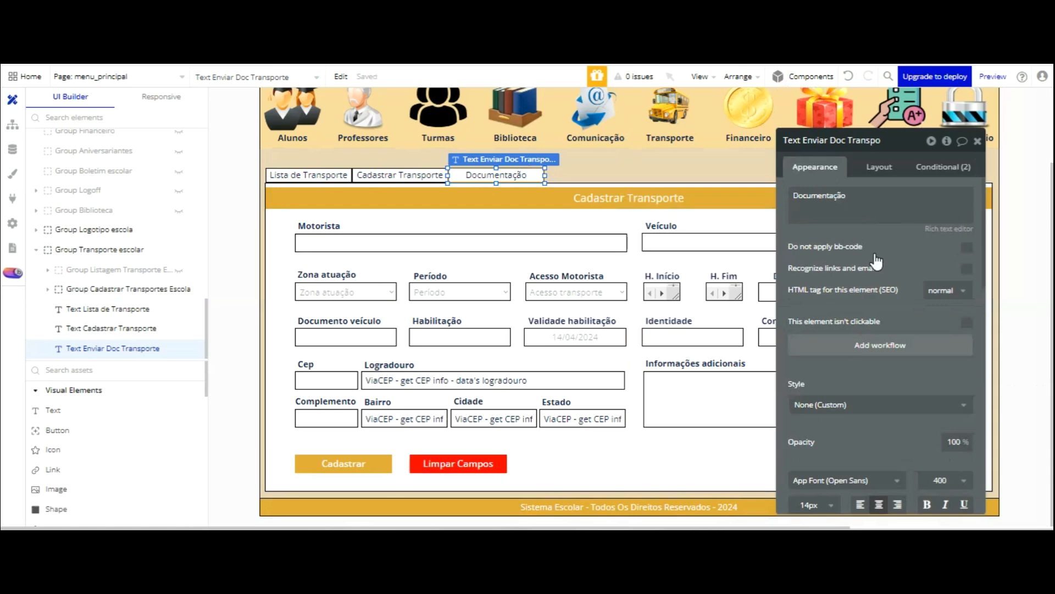
{"action": "left_click", "coordinate": [880, 345]}
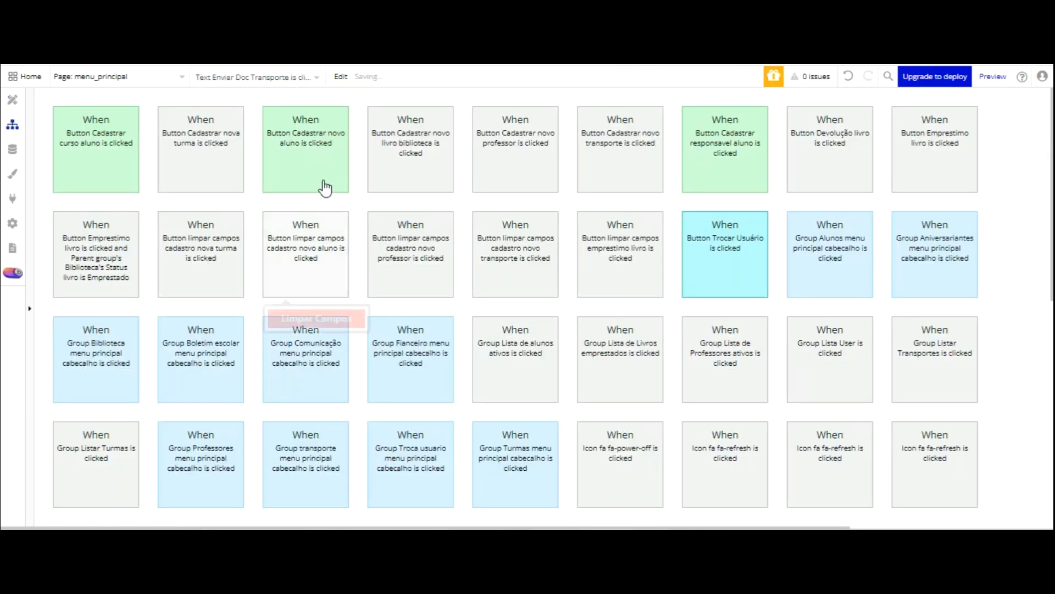
{"action": "scroll", "coordinate": [300, 200], "scroll_direction": "down", "scroll_amount": 3}
{"action": "left_click", "coordinate": [145, 329]}
{"action": "scroll", "coordinate": [177, 348], "scroll_direction": "down", "scroll_amount": 2}
{"action": "mouse_move", "coordinate": [122, 419]}
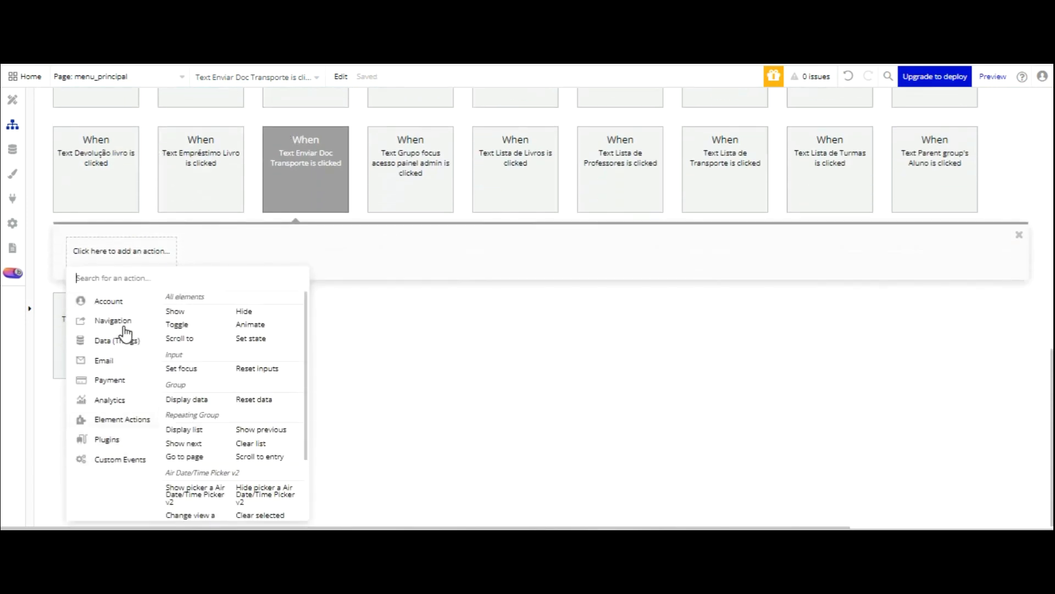
{"action": "left_click", "coordinate": [252, 338]}
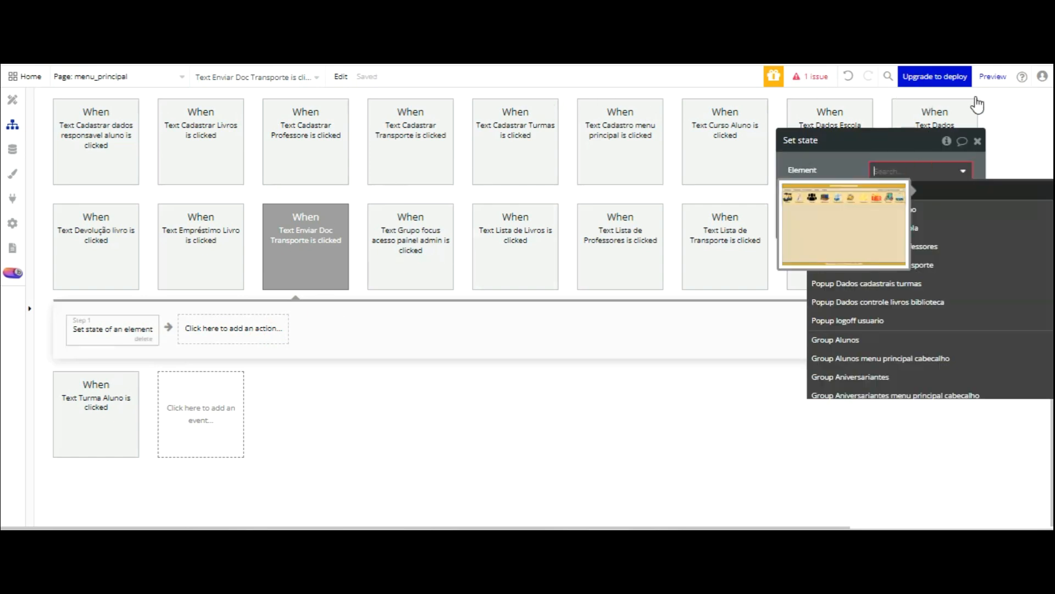
Step: Make the action set Group Transporte escolar's custom state Transporte escolar to "Doc transporte"
{"action": "type", "text": "trans"}
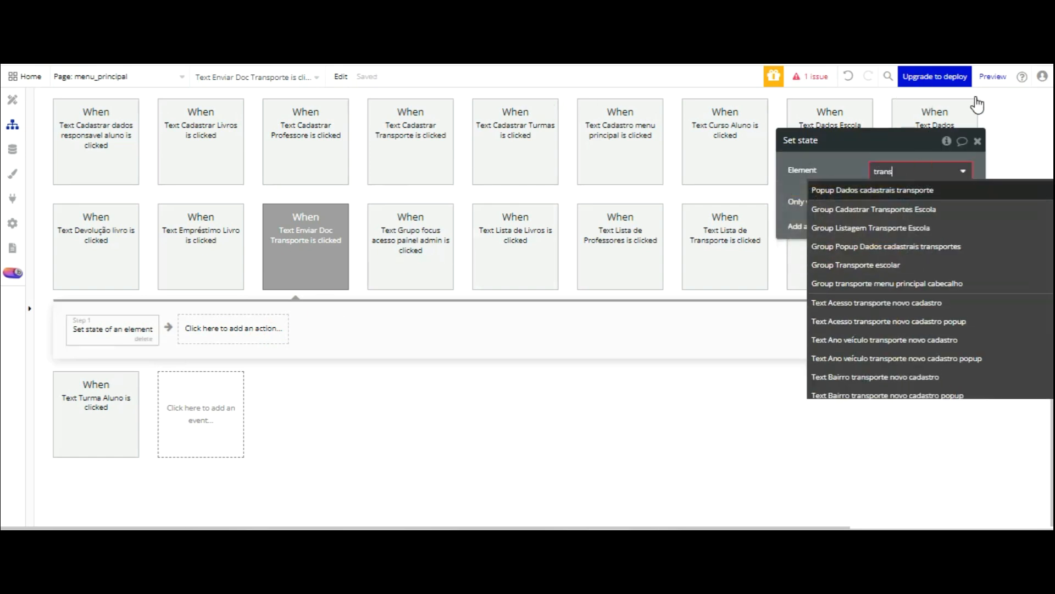
{"action": "left_click", "coordinate": [890, 264]}
{"action": "left_click", "coordinate": [918, 196]}
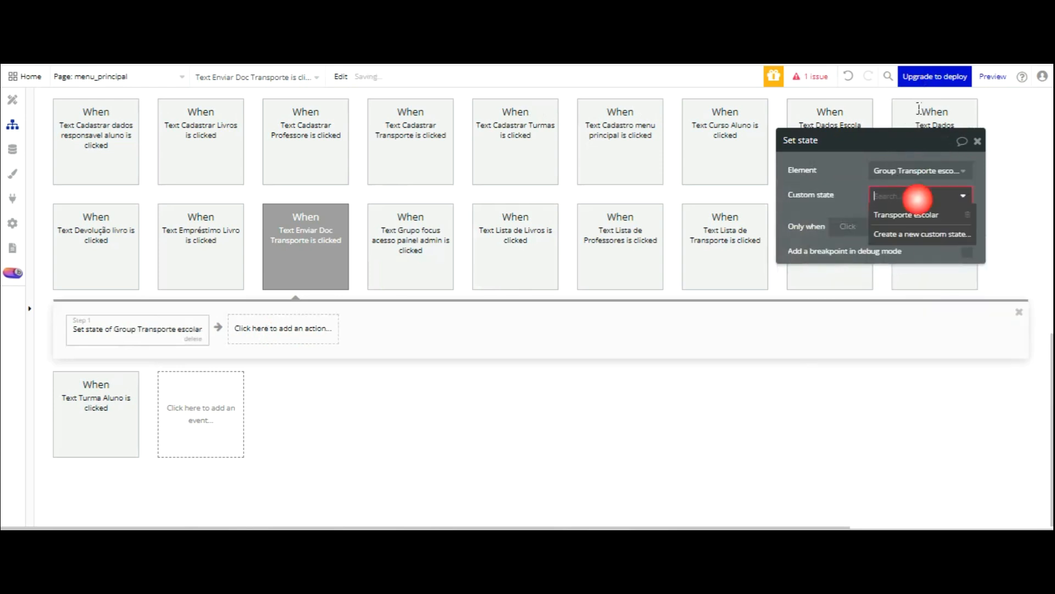
{"action": "left_click", "coordinate": [918, 215]}
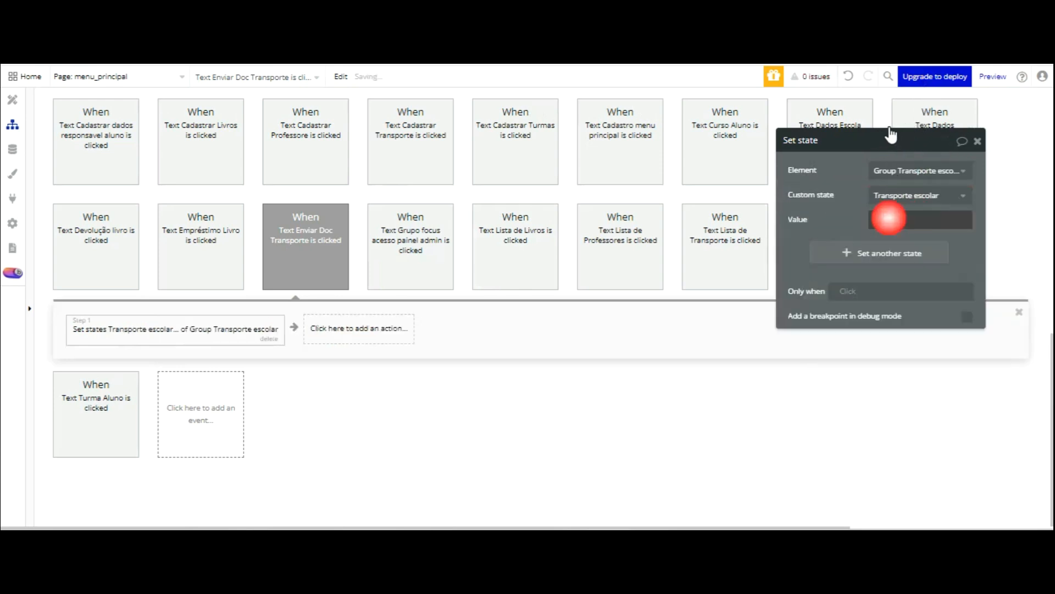
{"action": "left_click", "coordinate": [889, 218]}
{"action": "type", "text": "Do"}
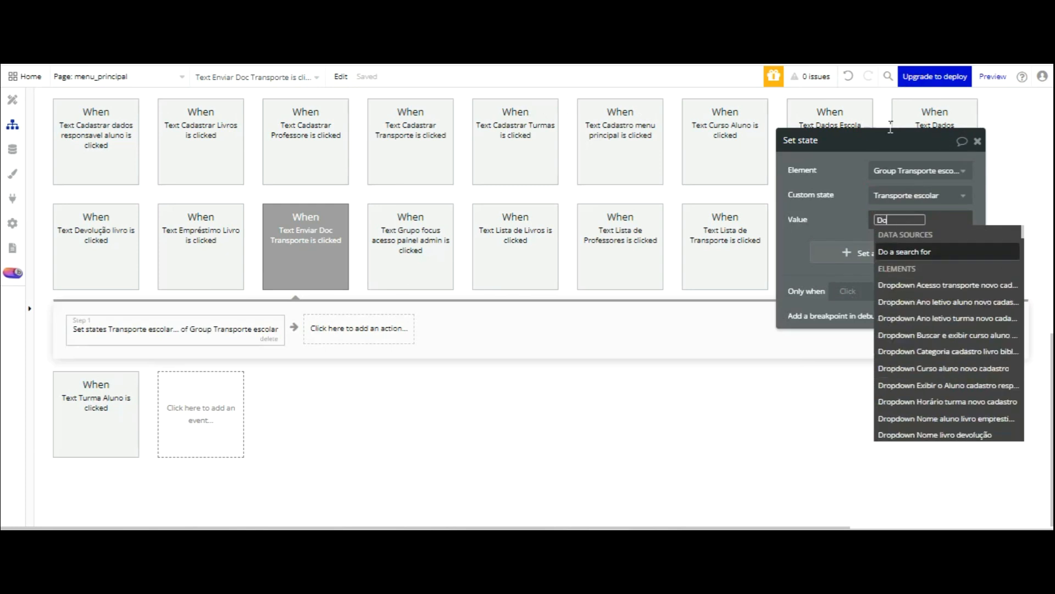
{"action": "type", "text": "c trans"}
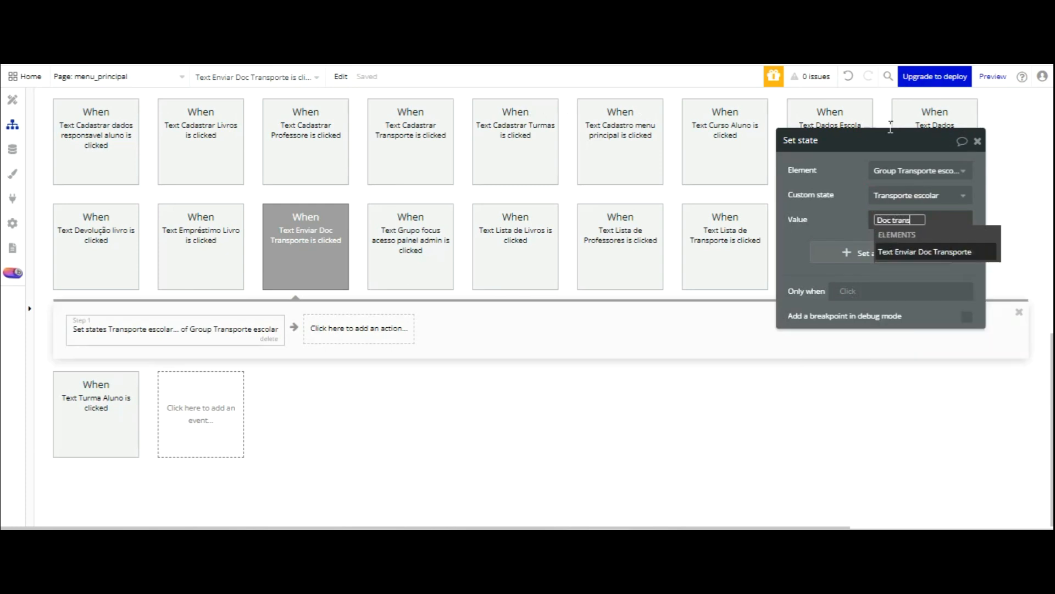
{"action": "type", "text": "porte"}
{"action": "left_click", "coordinate": [843, 221]}
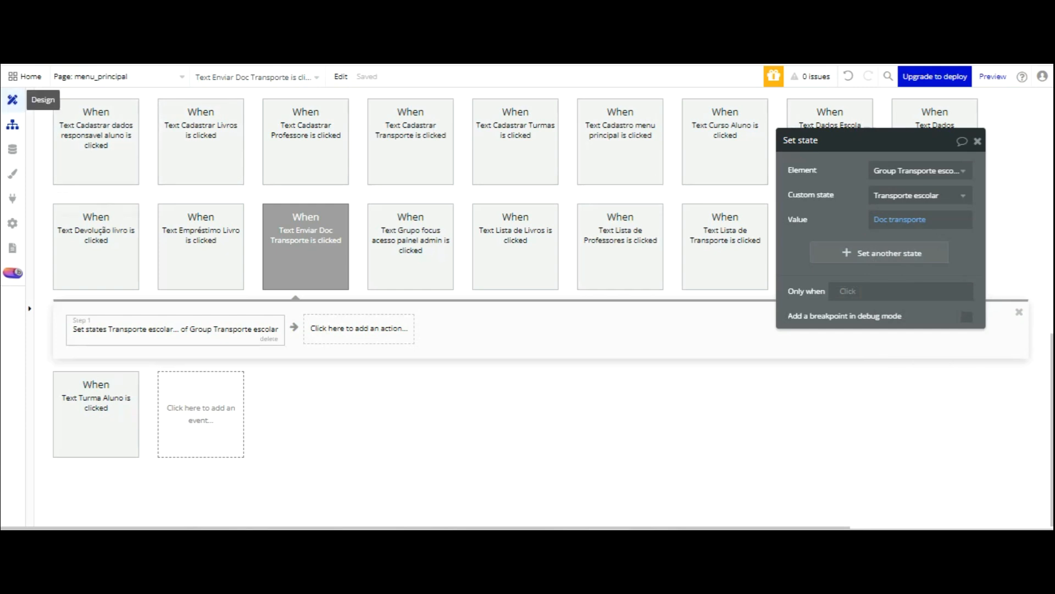
Step: Switch to the running app, refresh it, open the transport section and test the Documentação and Cadastrar Transporte tabs
{"action": "left_click", "coordinate": [416, 72]}
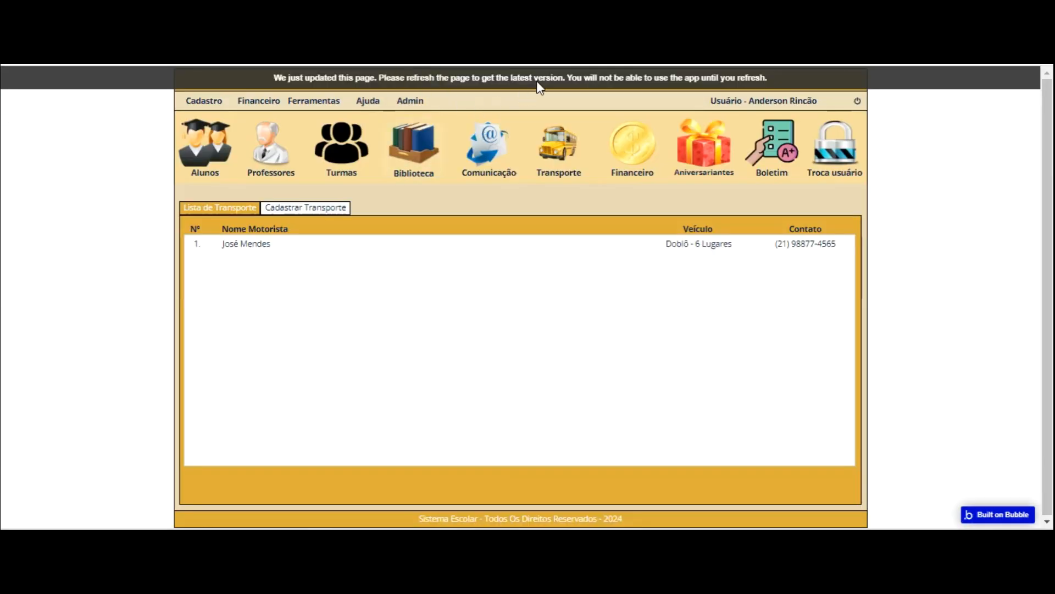
{"action": "left_click", "coordinate": [556, 67]}
{"action": "left_click", "coordinate": [558, 144]}
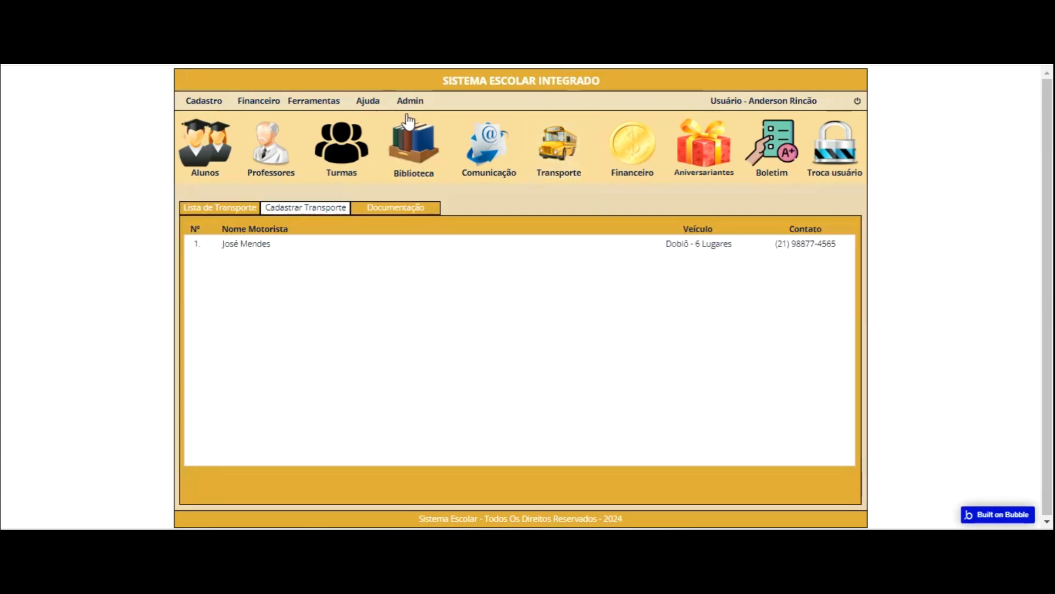
{"action": "left_click", "coordinate": [369, 211]}
{"action": "left_click", "coordinate": [327, 207]}
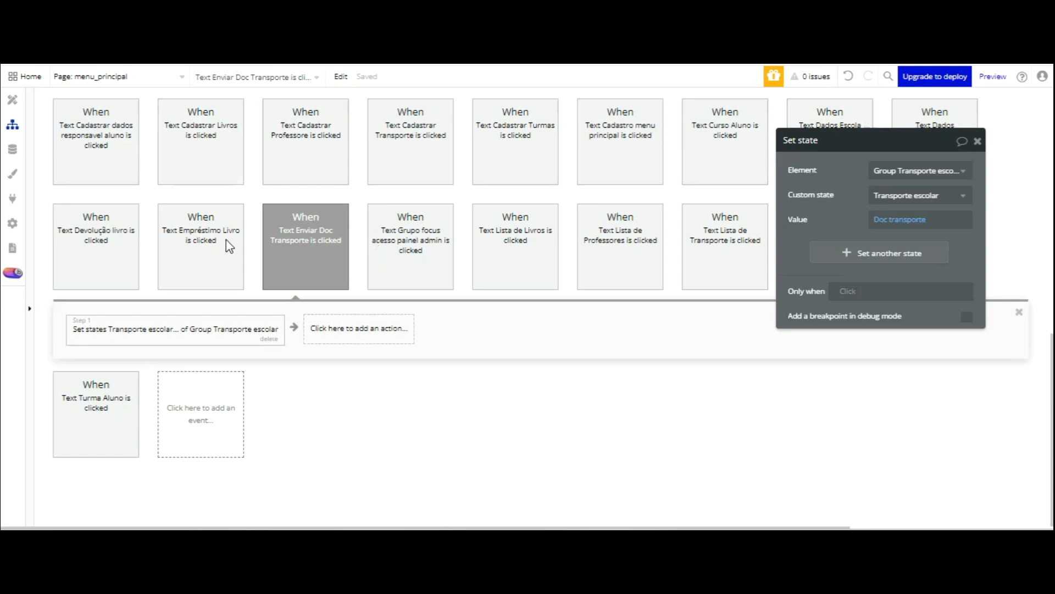
Step: Return to the page design and duplicate Group Cadastrar Transportes Escola inside Group Transporte escolar
{"action": "left_click", "coordinate": [12, 102]}
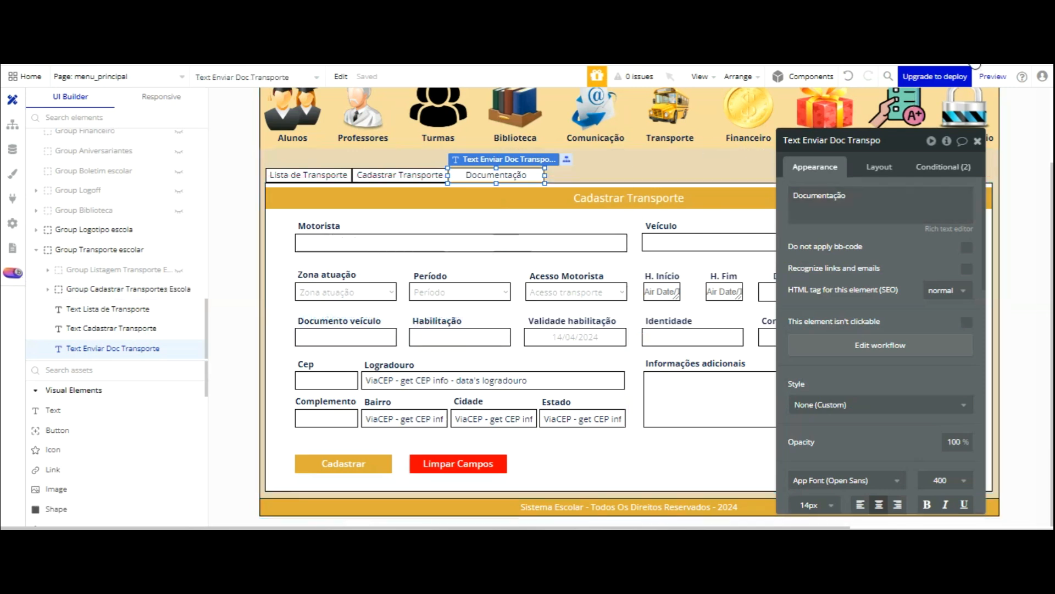
{"action": "left_click", "coordinate": [978, 141]}
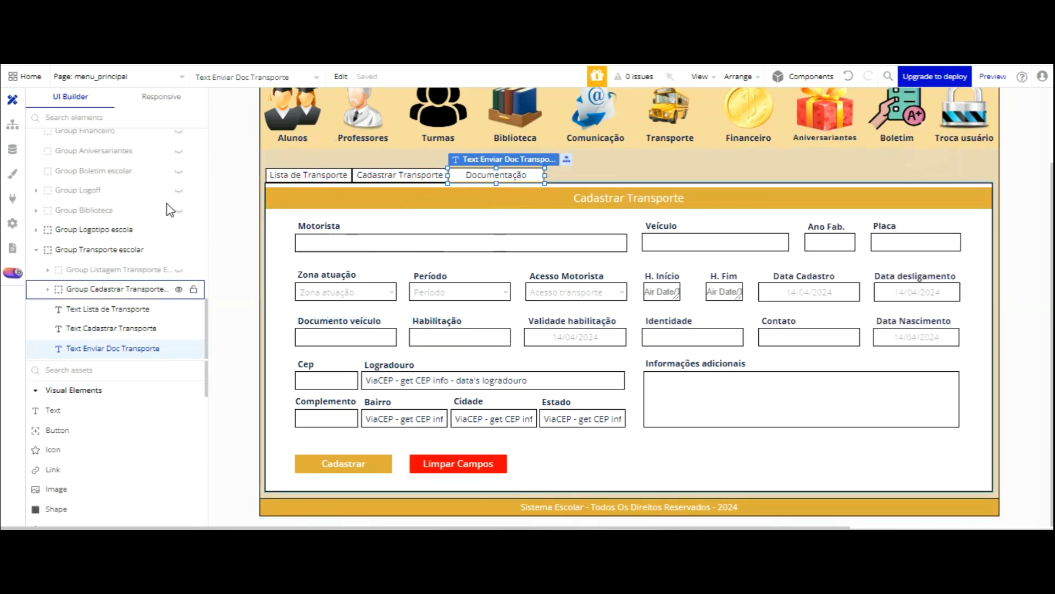
{"action": "left_click", "coordinate": [117, 288]}
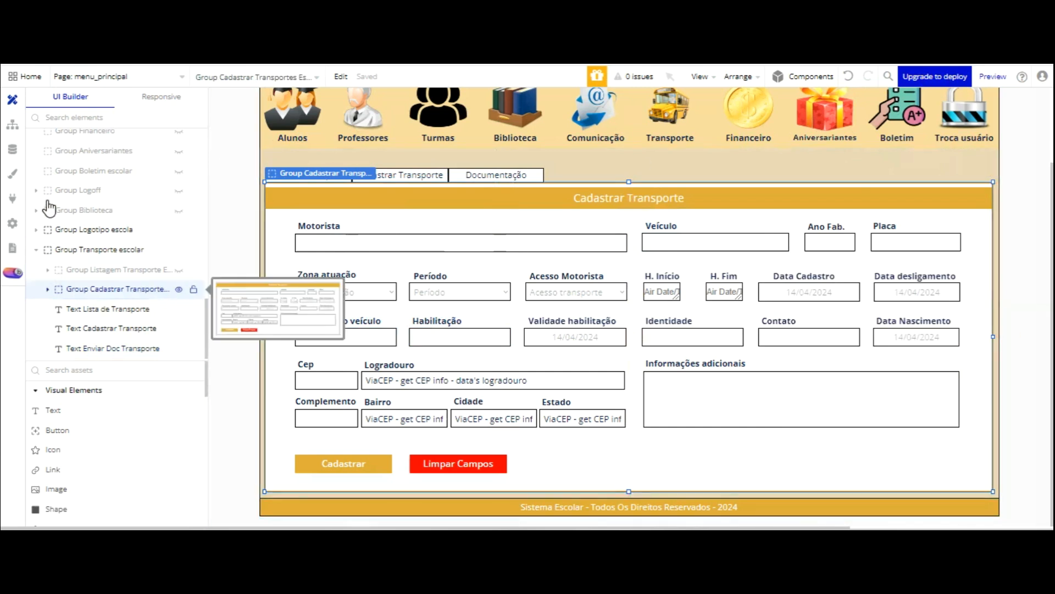
{"action": "left_click", "coordinate": [48, 289]}
{"action": "left_click", "coordinate": [48, 289]}
{"action": "right_click", "coordinate": [90, 289]}
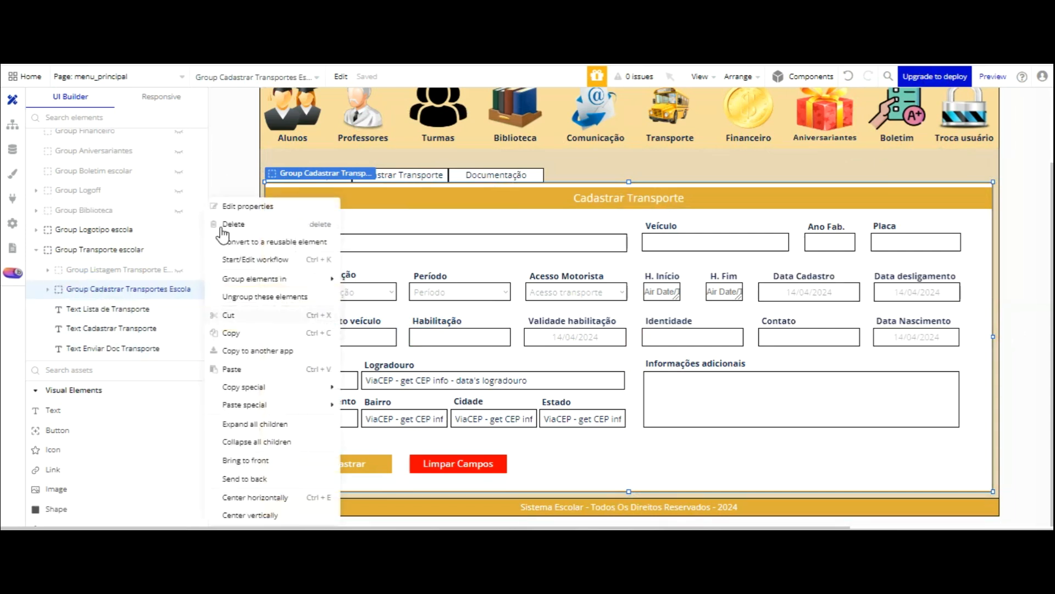
{"action": "left_click", "coordinate": [233, 332]}
{"action": "right_click", "coordinate": [135, 289]}
{"action": "key", "text": "ctrl+v"}
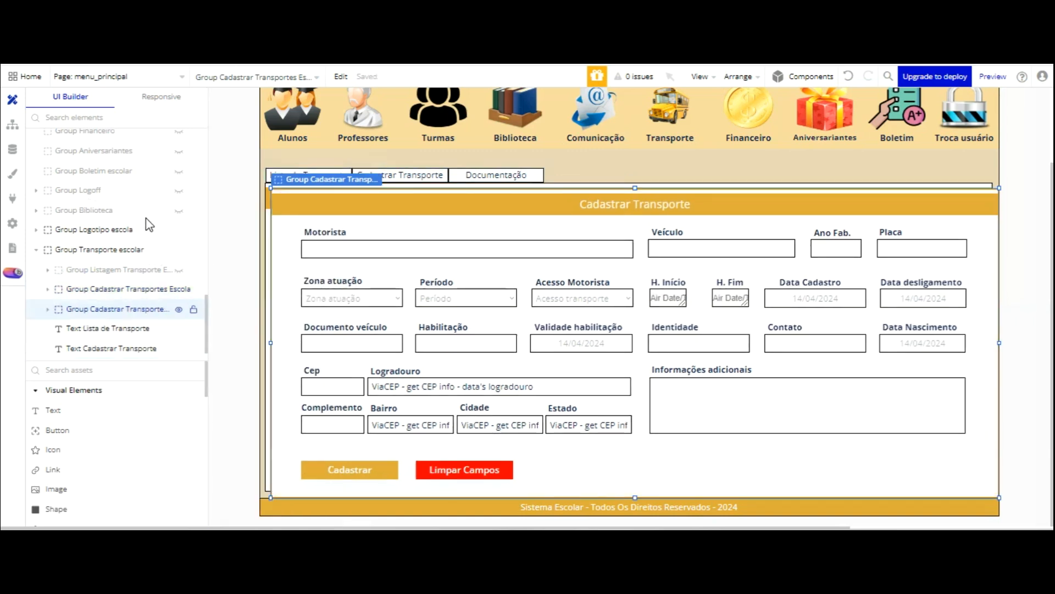
Step: Rename the duplicated group as "Group Documentação Transportes Escola"
{"action": "double_click", "coordinate": [565, 228]}
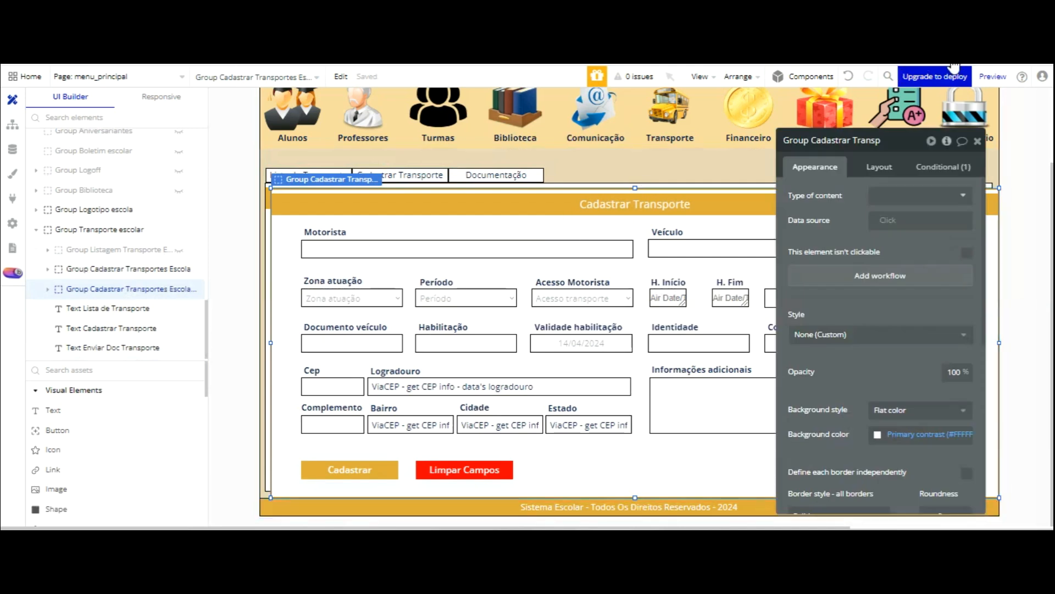
{"action": "left_click", "coordinate": [885, 140]}
{"action": "key", "text": "BackSpace"}
{"action": "key", "text": "BackSpace"}
{"action": "key", "text": "BackSpace"}
{"action": "key", "text": "BackSpace"}
{"action": "key", "text": "BackSpace"}
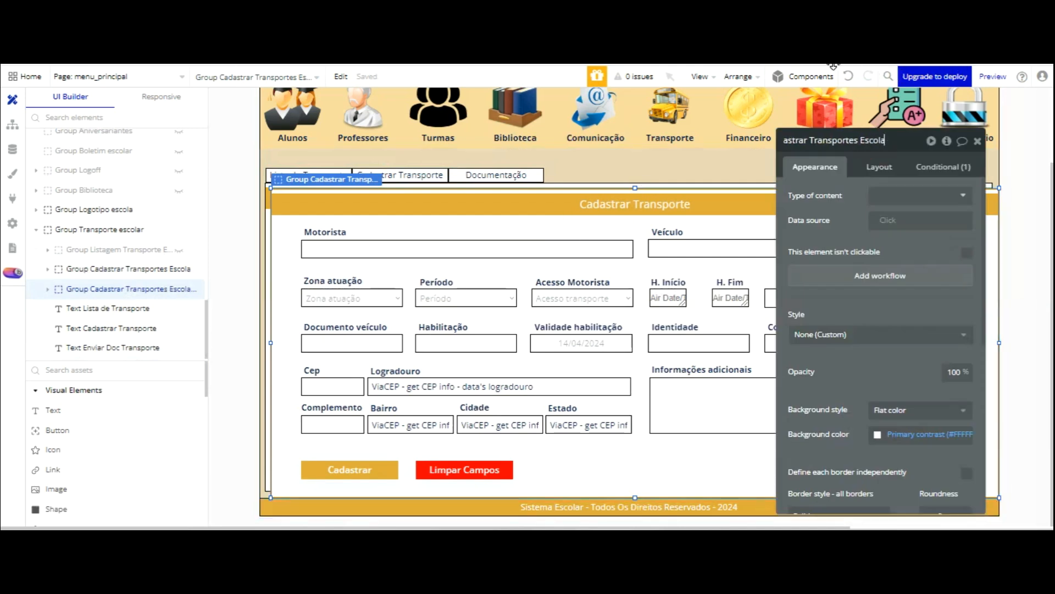
{"action": "key", "text": "Left"}
{"action": "key", "text": "Left"}
{"action": "key", "text": "Left"}
{"action": "key", "text": "Left"}
{"action": "key", "text": "Left"}
{"action": "key", "text": "Left"}
{"action": "key", "text": "Left"}
{"action": "key", "text": "Left"}
{"action": "key", "text": "Left"}
{"action": "key", "text": "Left"}
{"action": "key", "text": "Left"}
{"action": "key", "text": "Left"}
{"action": "key", "text": "Left"}
{"action": "key", "text": "Left"}
{"action": "key", "text": "Left"}
{"action": "key", "text": "Left"}
{"action": "key", "text": "Left"}
{"action": "key", "text": "Left"}
{"action": "key", "text": "Left"}
{"action": "key", "text": "Left"}
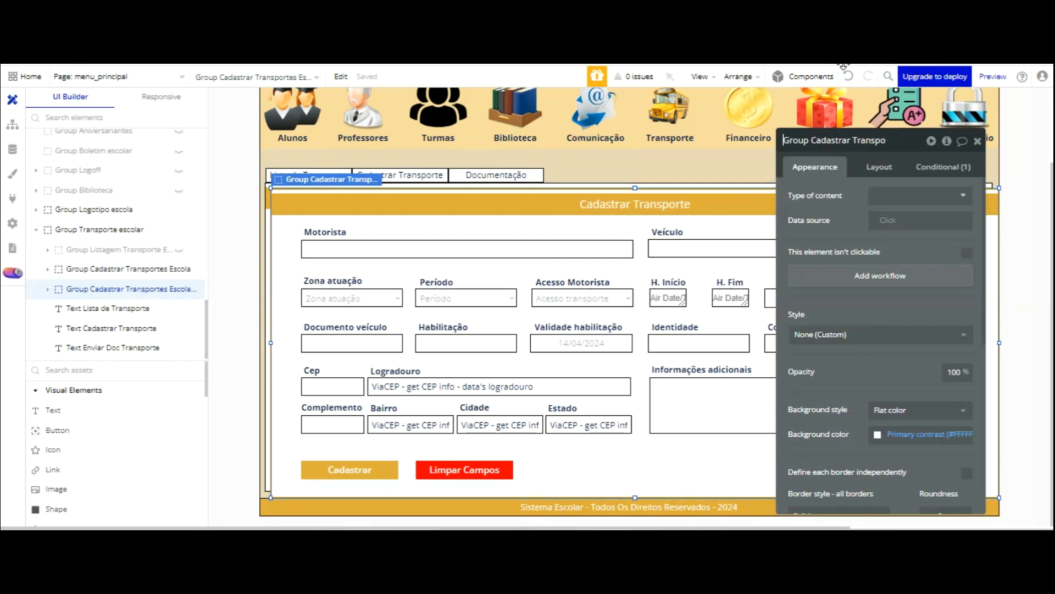
{"action": "key", "text": "BackSpace"}
{"action": "key", "text": "BackSpace"}
{"action": "key", "text": "BackSpace"}
{"action": "key", "text": "BackSpace"}
{"action": "key", "text": "BackSpace"}
{"action": "key", "text": "BackSpace"}
{"action": "key", "text": "BackSpace"}
{"action": "key", "text": "BackSpace"}
{"action": "key", "text": "BackSpace"}
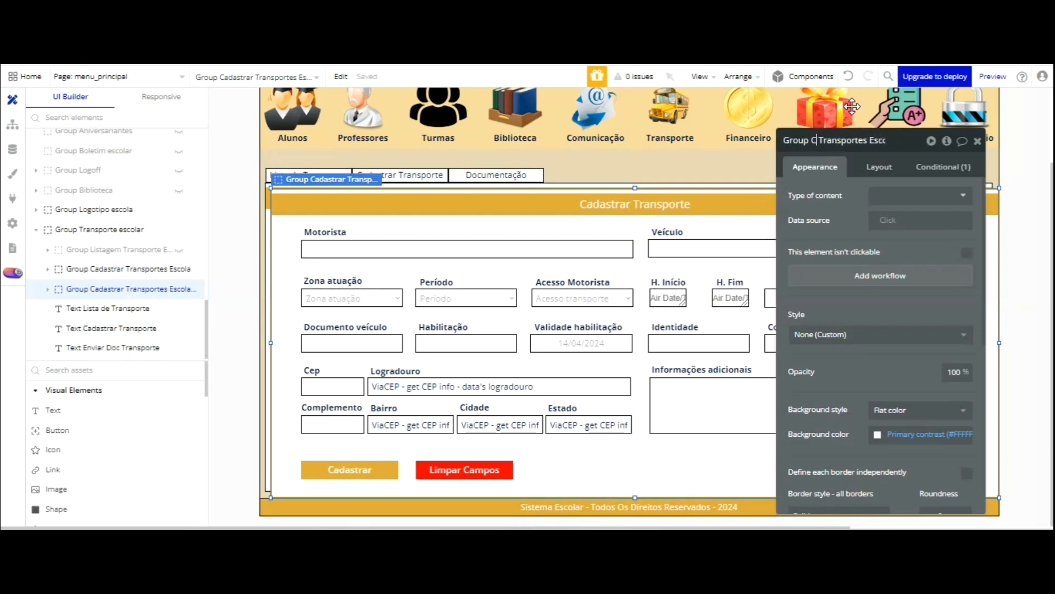
{"action": "type", "text": "Document"}
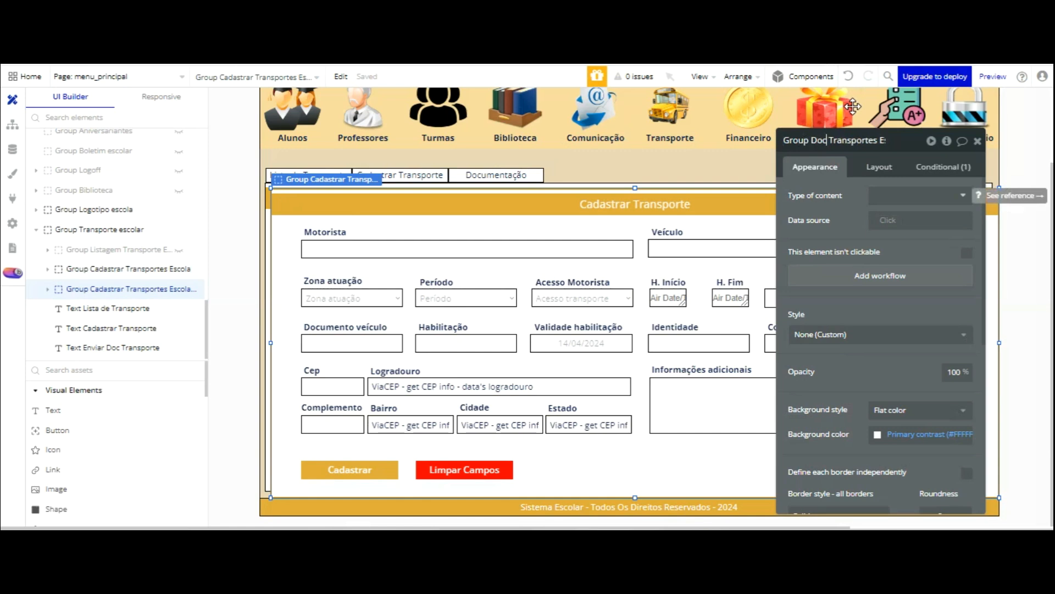
{"action": "type", "text": "a"}
Step: Change the duplicated group's header to "Enviar Documentação Transporte" and rename that text element "Text Enviar Documentação"
{"action": "left_click", "coordinate": [598, 201]}
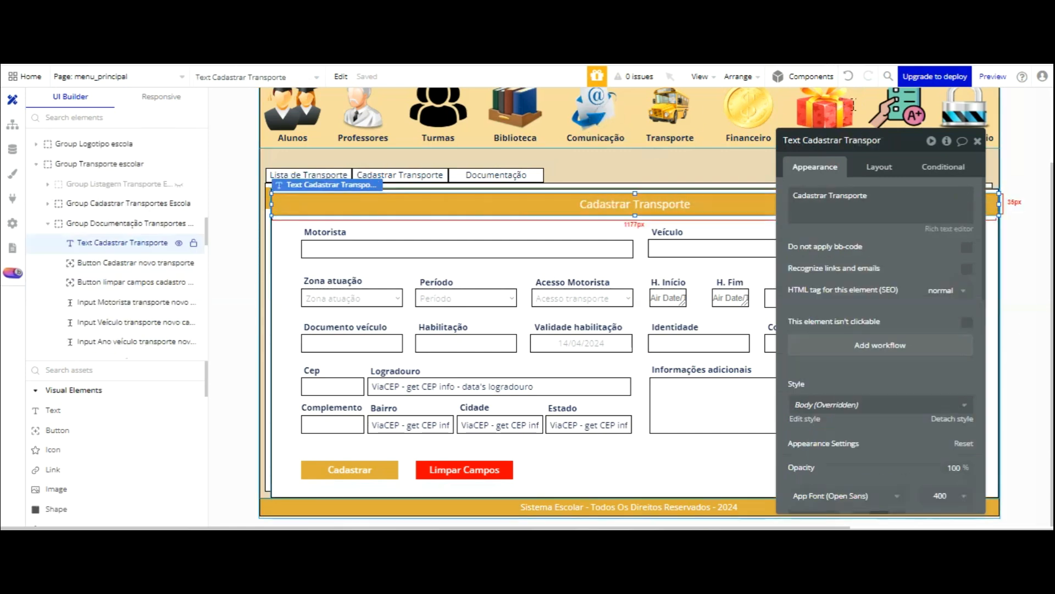
{"action": "left_click", "coordinate": [855, 195]}
{"action": "type", "text": "E"}
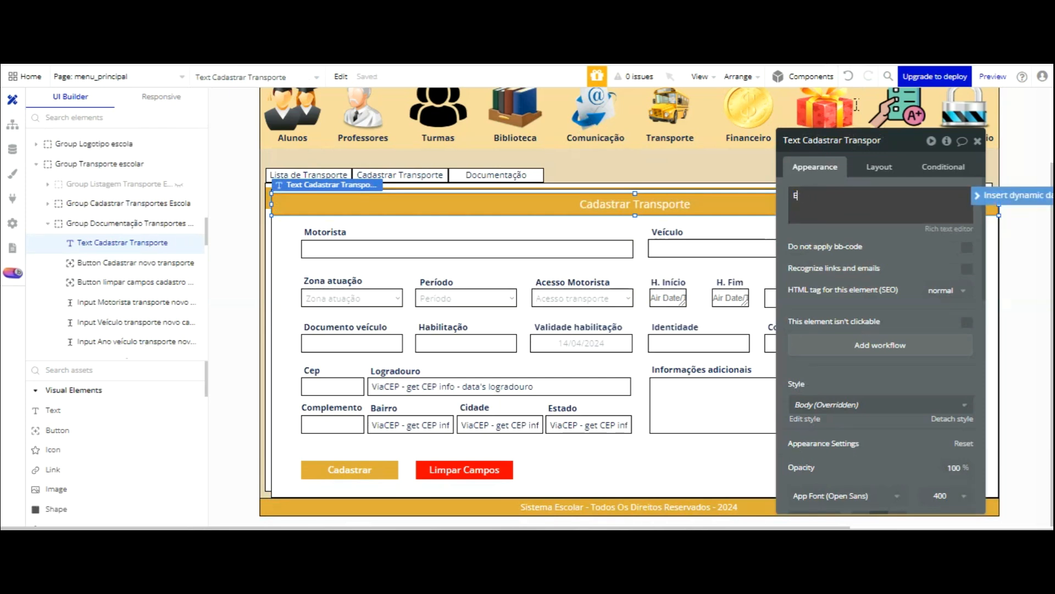
{"action": "type", "text": "Nviar Documentação Transporte"}
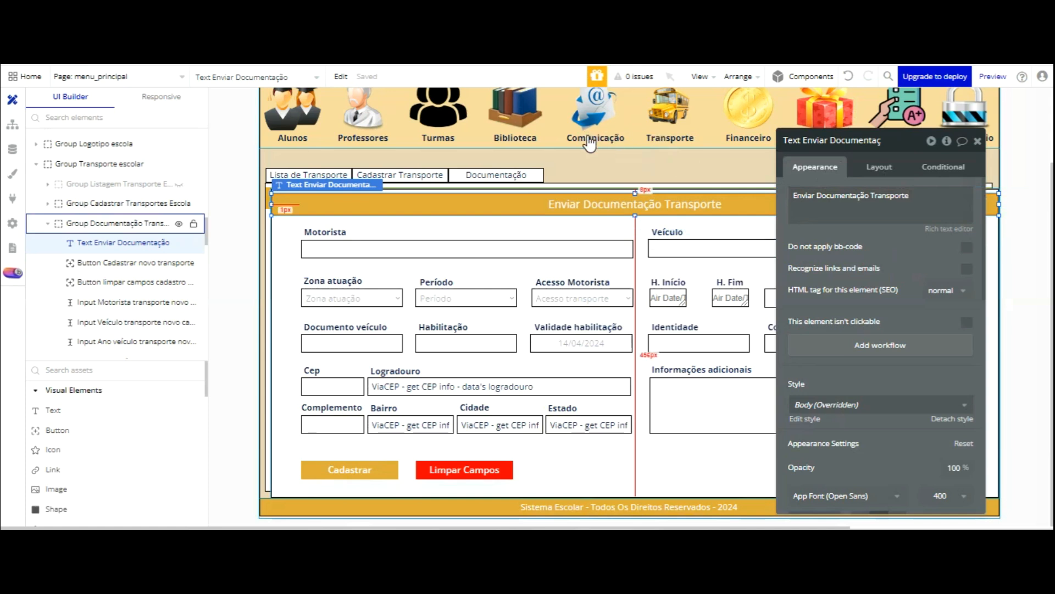
Step: Nudge the Documentação group to about X 8, Y 56, over the original registration group, and shift its header text slightly upward
{"action": "left_click", "coordinate": [587, 226]}
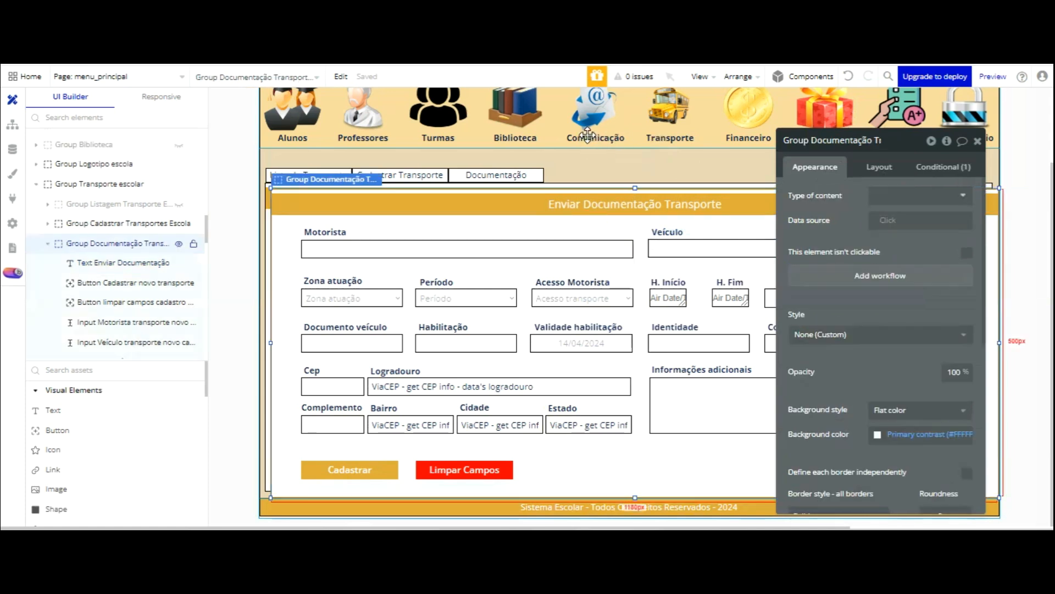
{"action": "key", "text": "shift+Left"}
{"action": "key", "text": "Up"}
{"action": "key", "text": "Up"}
{"action": "key", "text": "Up"}
{"action": "key", "text": "Up"}
{"action": "key", "text": "Up"}
{"action": "key", "text": "Up"}
{"action": "key", "text": "Up"}
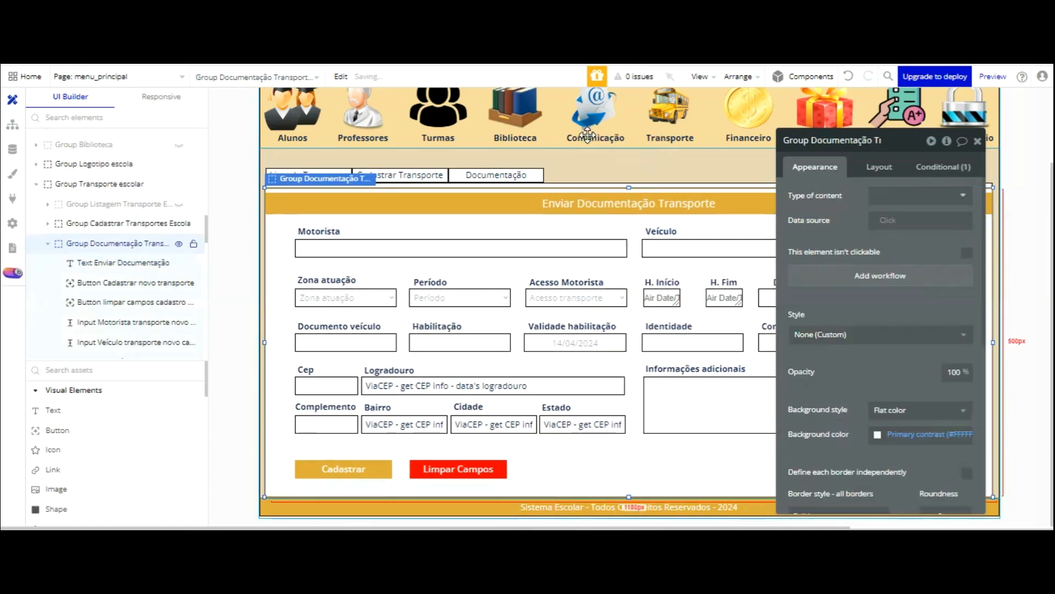
{"action": "key", "text": "Up"}
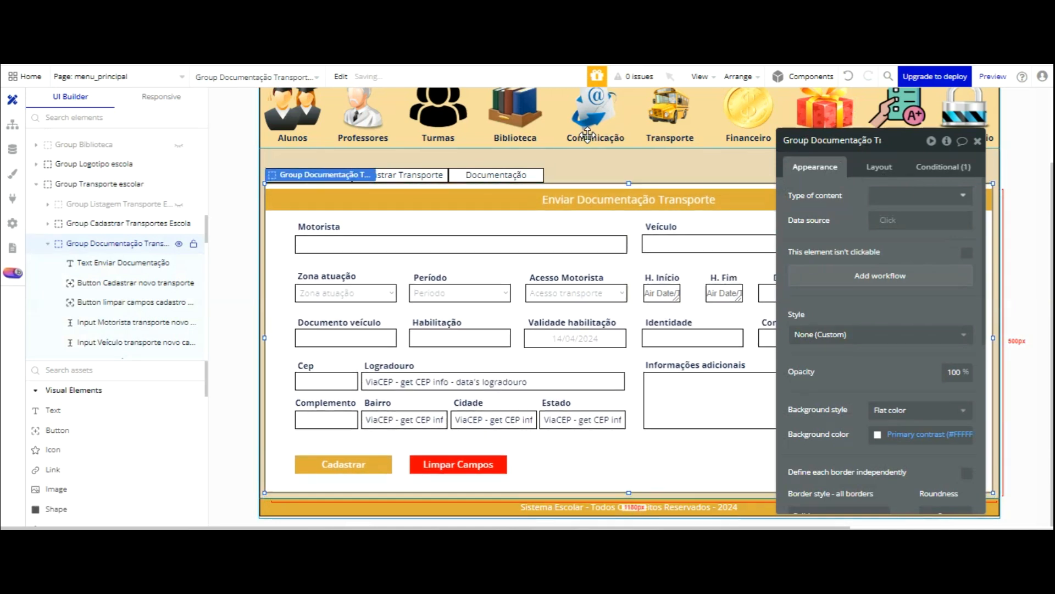
{"action": "left_click", "coordinate": [627, 123]}
{"action": "key", "text": "Up"}
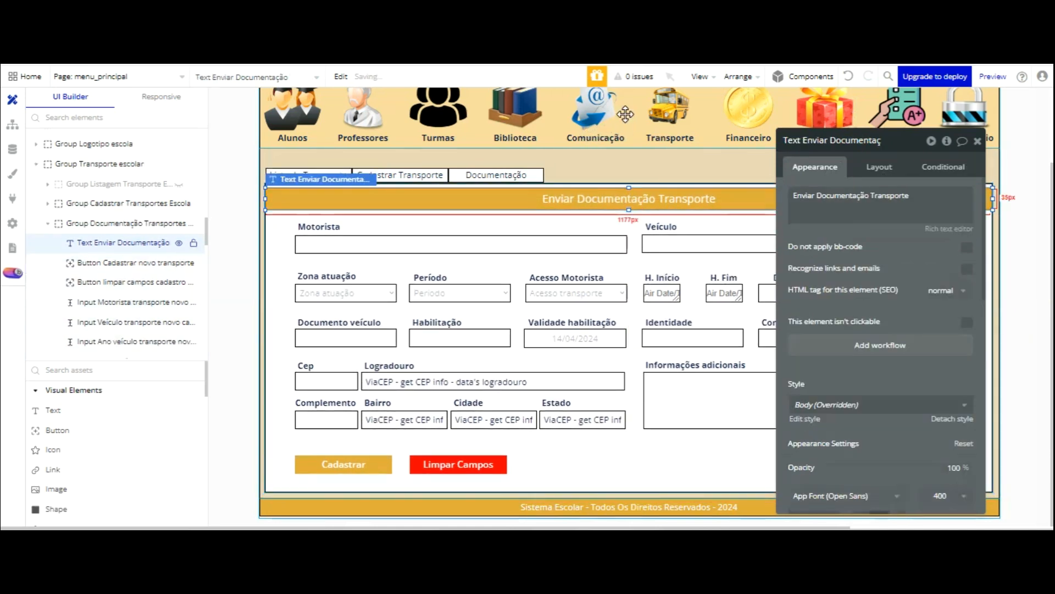
{"action": "key", "text": "ctrl+Tab"}
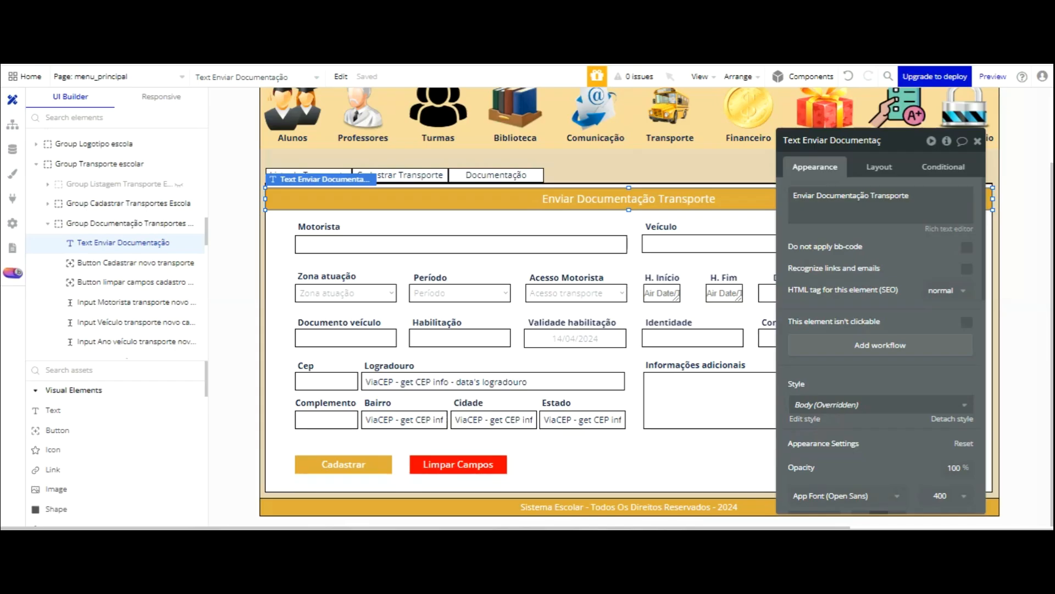
{"action": "key", "text": "ctrl+shift+Tab"}
Step: Change the Documentação group's visibility condition so Group Transporte escolar's Transporte escolar is "Doc transporte"
{"action": "left_click", "coordinate": [751, 218]}
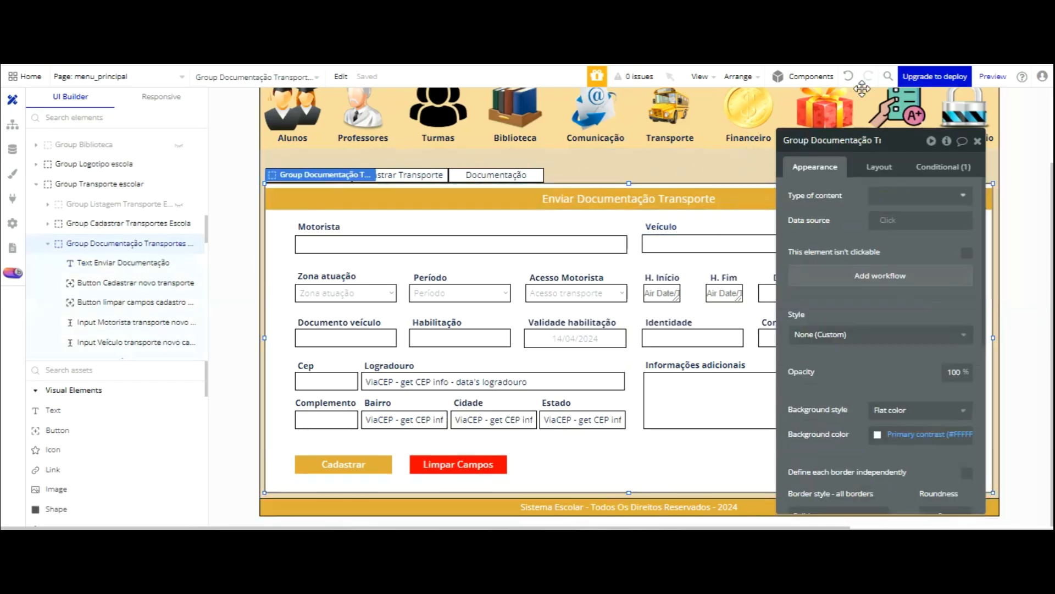
{"action": "left_click", "coordinate": [882, 168]}
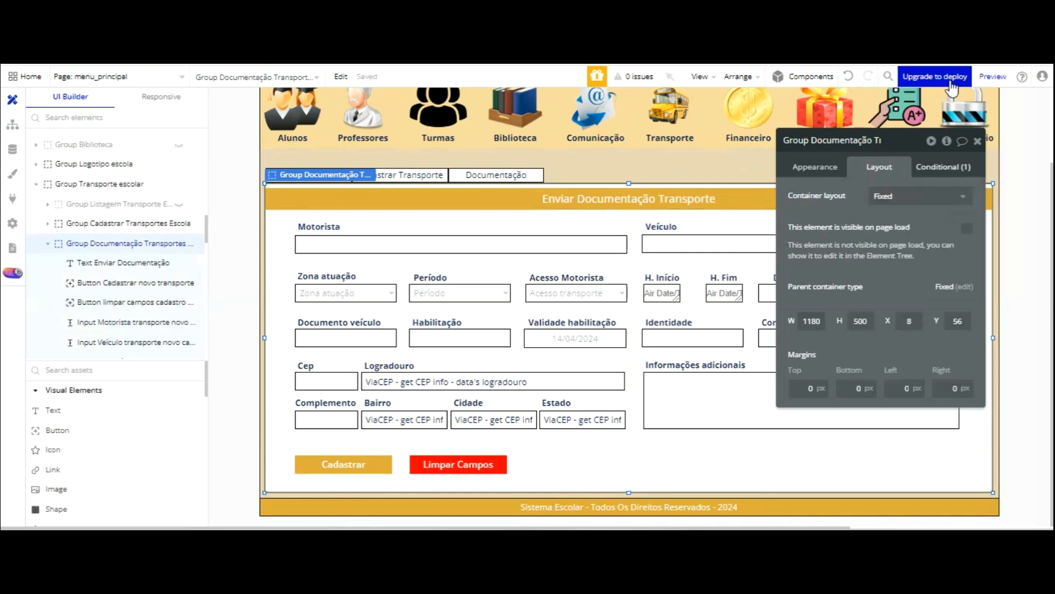
{"action": "left_click", "coordinate": [943, 166]}
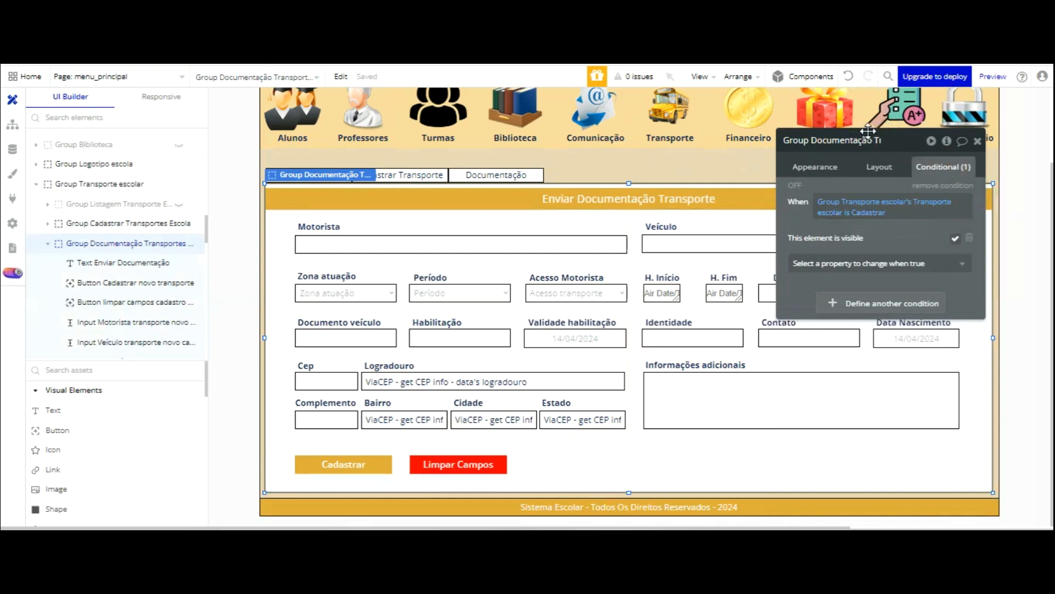
{"action": "left_click", "coordinate": [868, 213]}
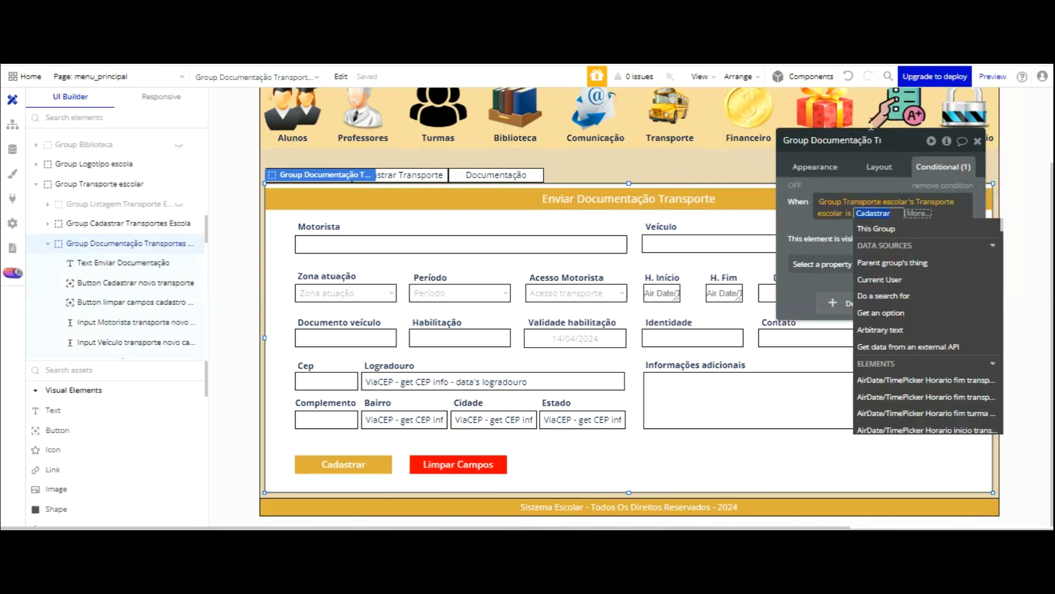
{"action": "type", "text": "Doc"}
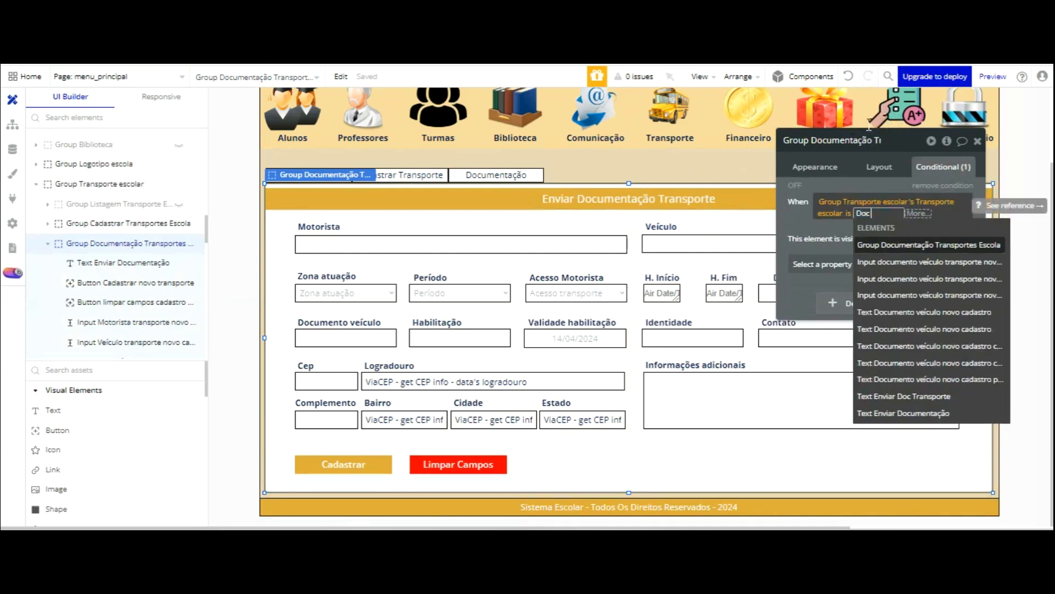
{"action": "type", "text": " transporte"}
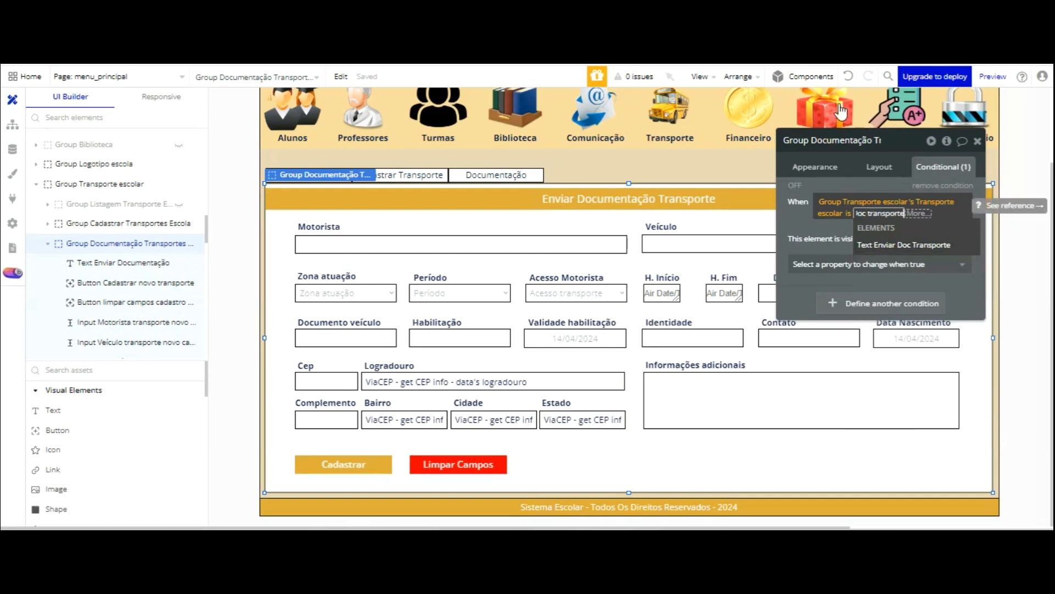
{"action": "left_click", "coordinate": [837, 180]}
{"action": "left_click", "coordinate": [838, 180]}
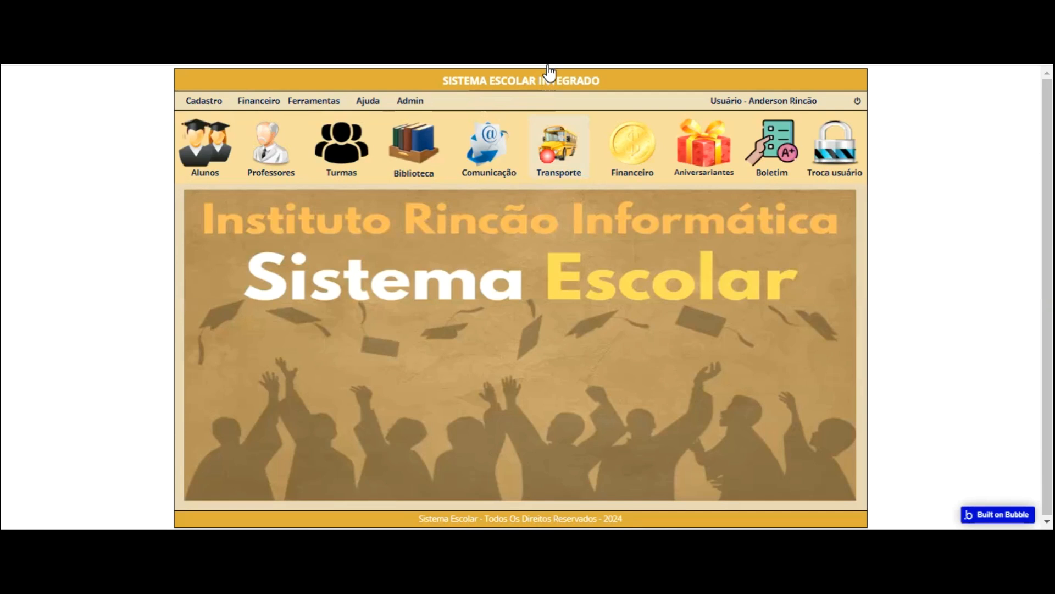
Step: Test the preview by opening the Transporte section and switching between the Lista de Transporte and Documentação tabs
{"action": "left_click", "coordinate": [549, 155]}
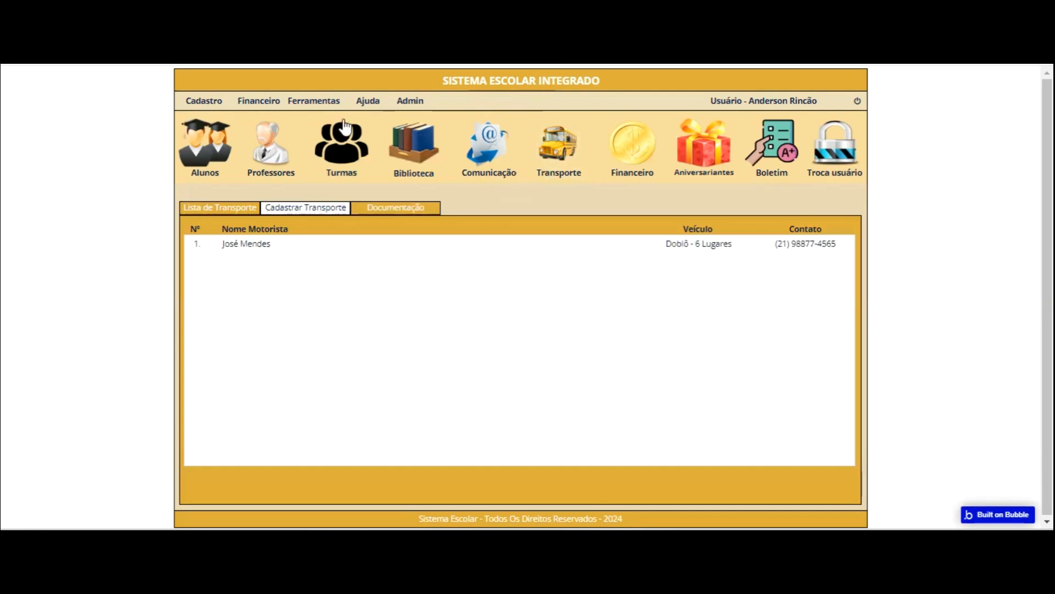
{"action": "left_click", "coordinate": [279, 207]}
{"action": "left_click", "coordinate": [230, 211]}
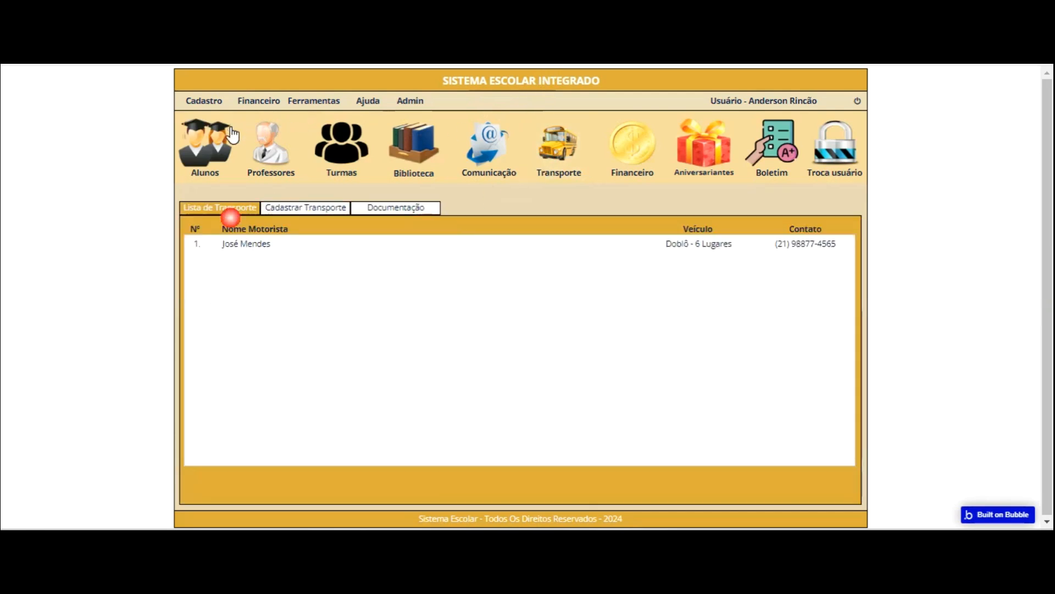
{"action": "left_click", "coordinate": [395, 207]}
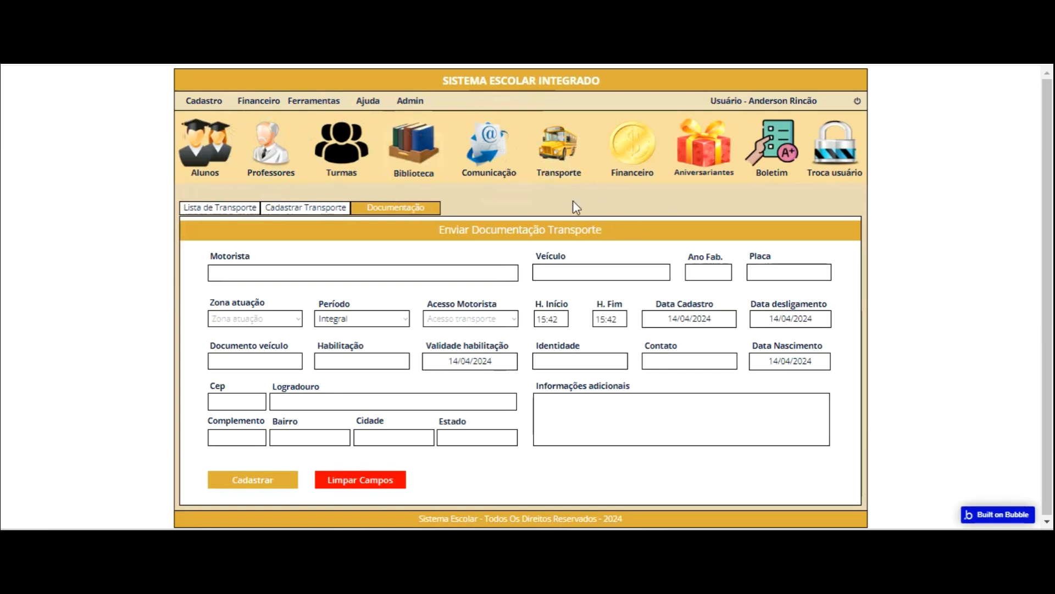
Step: Return to the Bubble editor and view the stored entries of All Transportes in the app data
{"action": "left_click", "coordinate": [71, 55]}
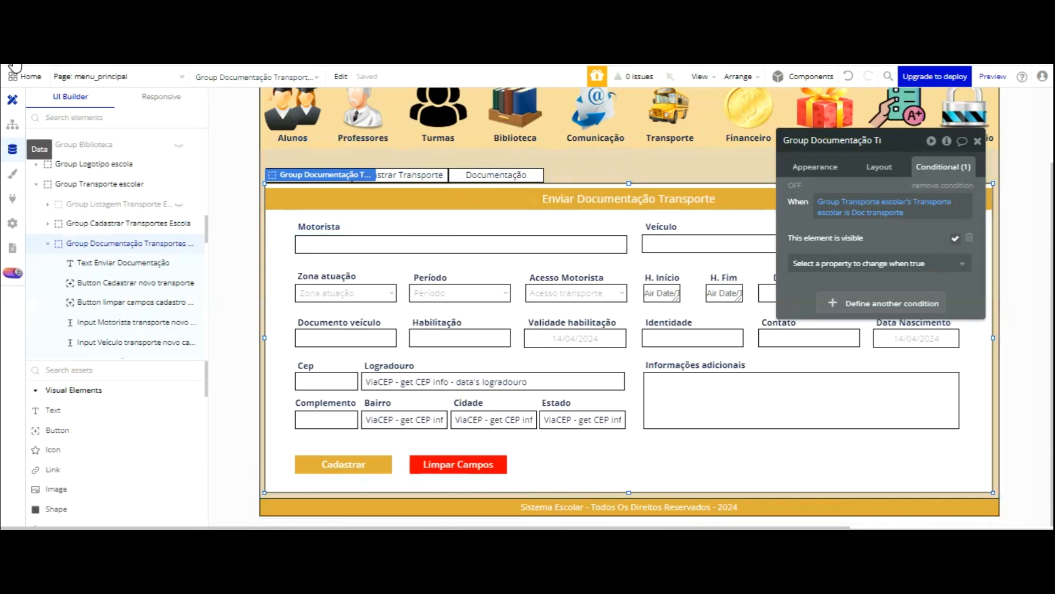
{"action": "left_click", "coordinate": [12, 149]}
{"action": "scroll", "coordinate": [137, 297], "scroll_direction": "down", "scroll_amount": 5}
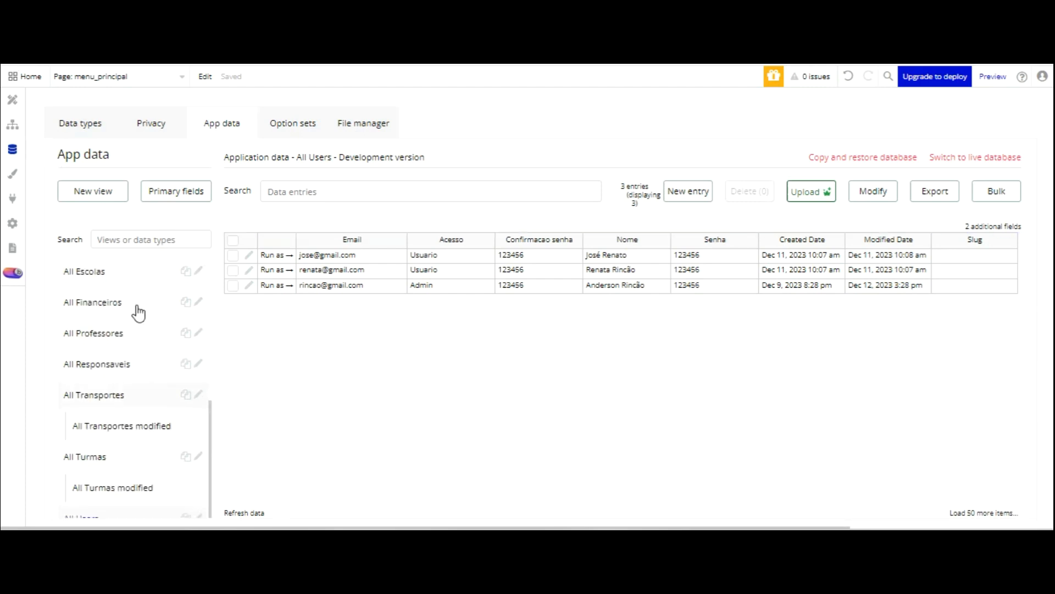
{"action": "left_click", "coordinate": [108, 378]}
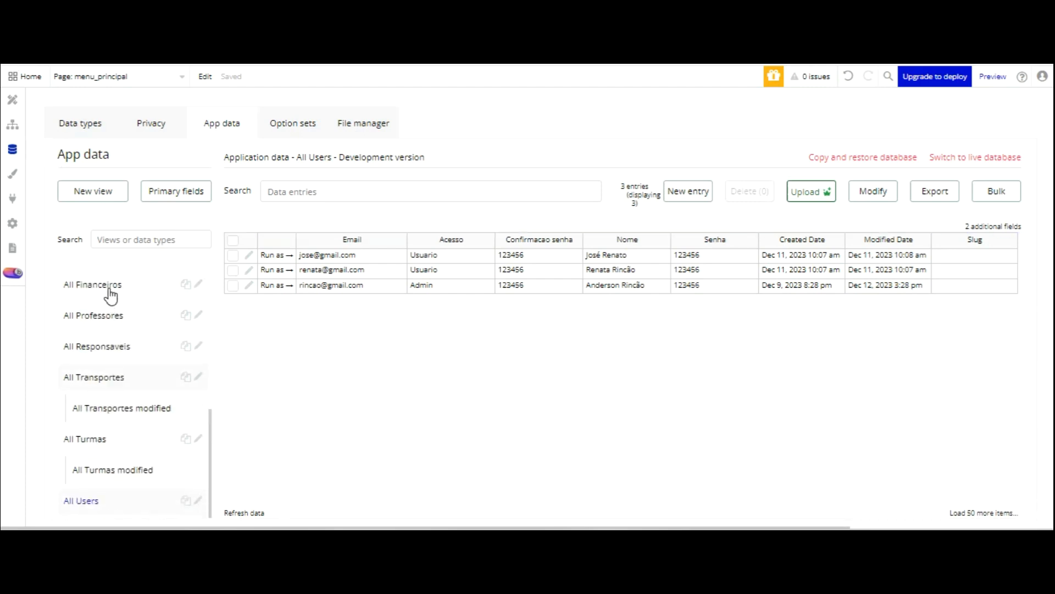
Step: Create a field "Documentação" of type file, as a list with multiple entries, in the Transporte data type
{"action": "left_click", "coordinate": [84, 126]}
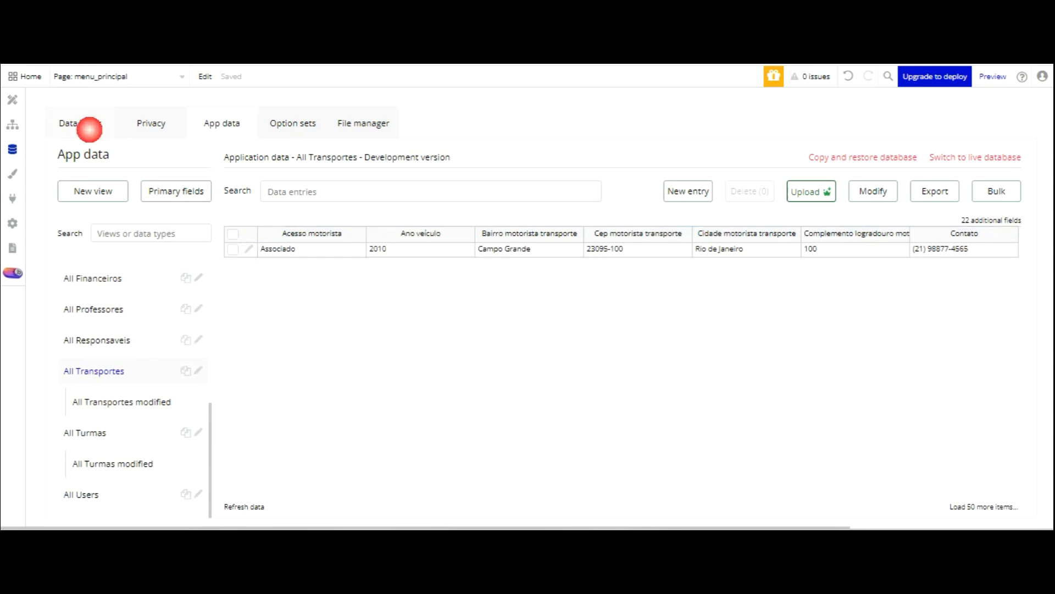
{"action": "scroll", "coordinate": [426, 329], "scroll_direction": "down", "scroll_amount": 8}
{"action": "left_click", "coordinate": [400, 498]}
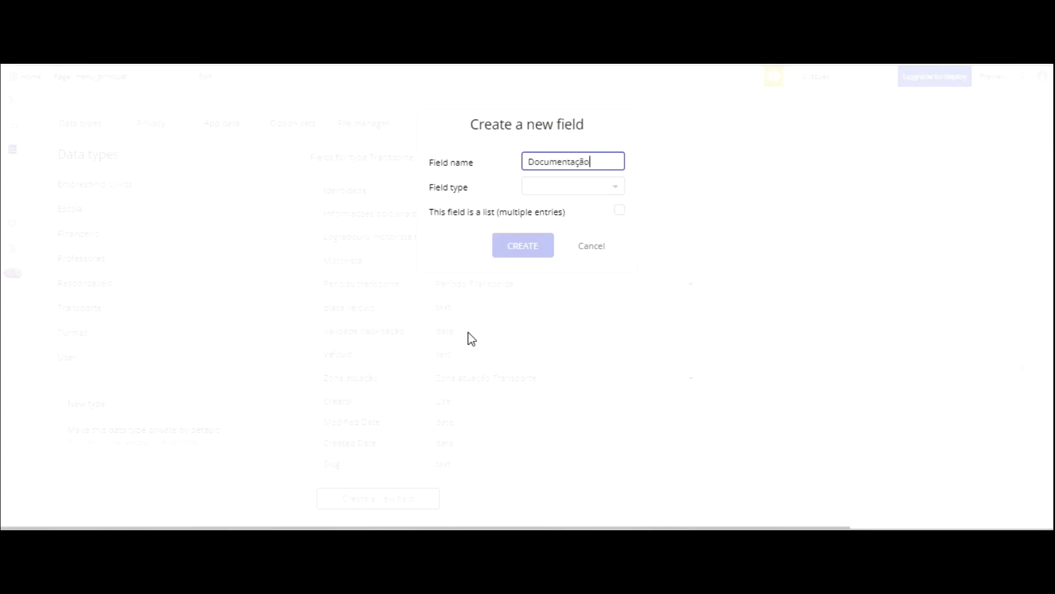
{"action": "left_click", "coordinate": [595, 187]}
{"action": "type", "text": "fi"}
{"action": "key", "text": "Down"}
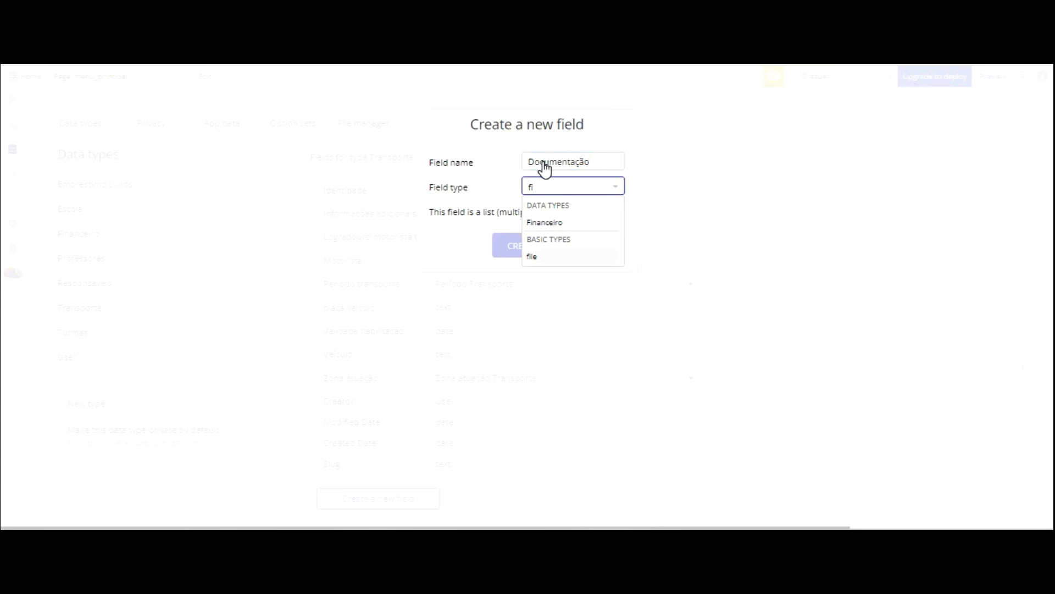
{"action": "key", "text": "Return"}
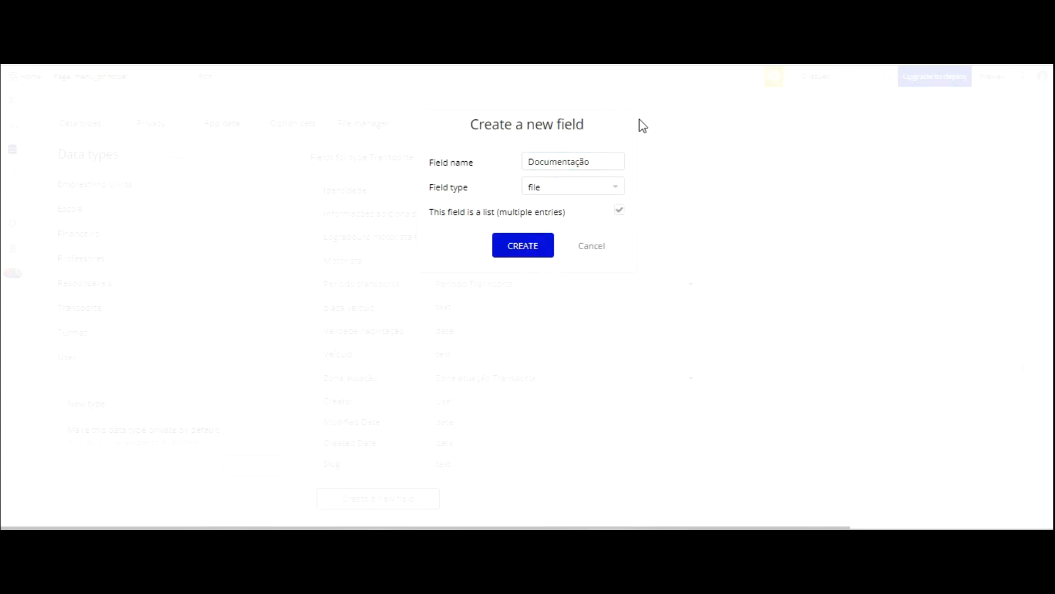
{"action": "left_click", "coordinate": [522, 244]}
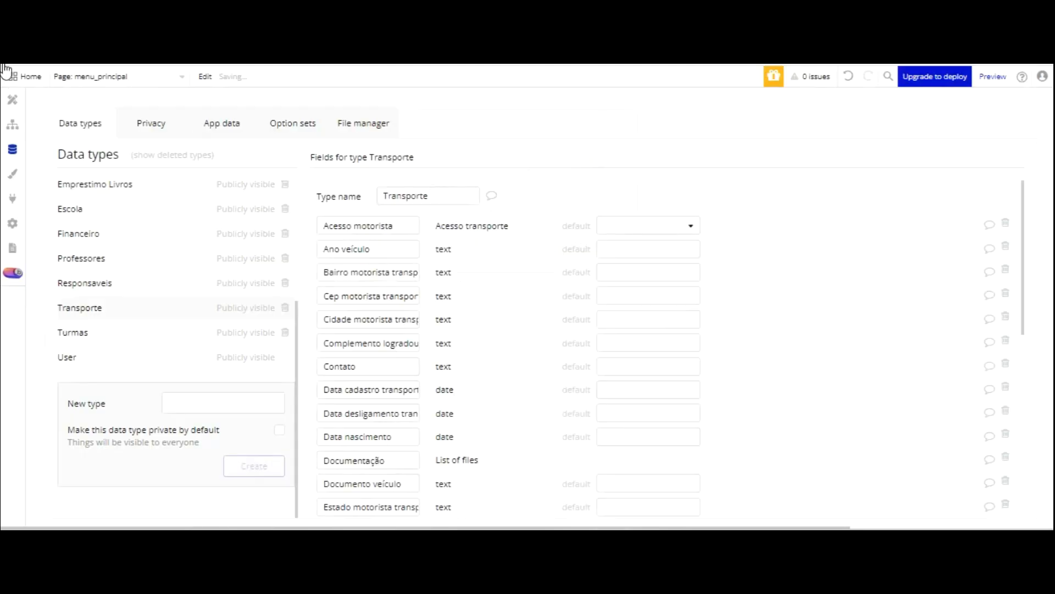
Step: Return to the page design, close the group's properties and try selecting the Motorista, Veículo, Zona atuação and Período elements
{"action": "left_click", "coordinate": [12, 100]}
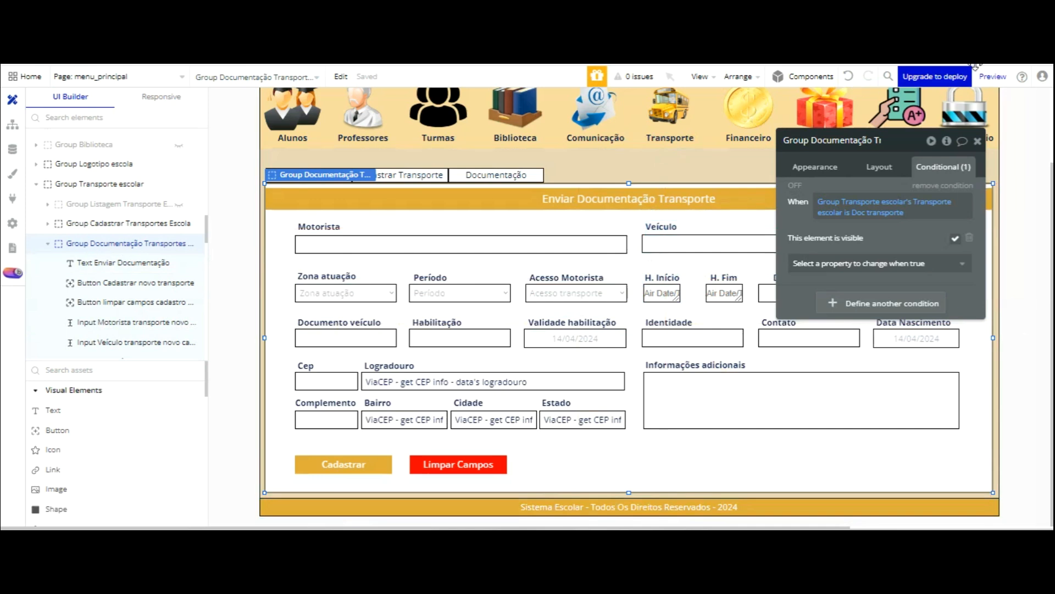
{"action": "left_click", "coordinate": [977, 141]}
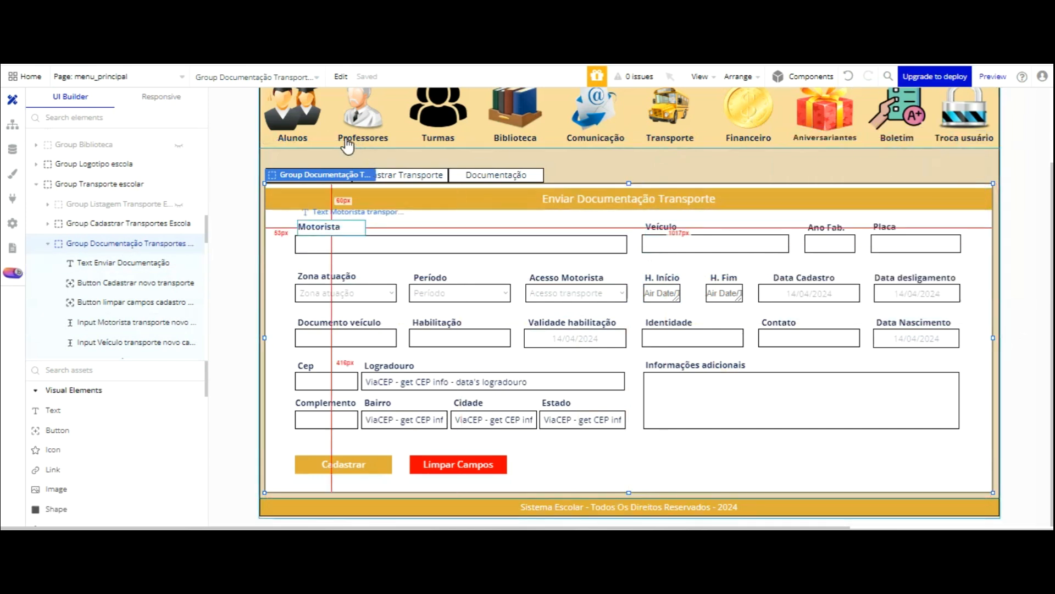
{"action": "left_click", "coordinate": [358, 242]}
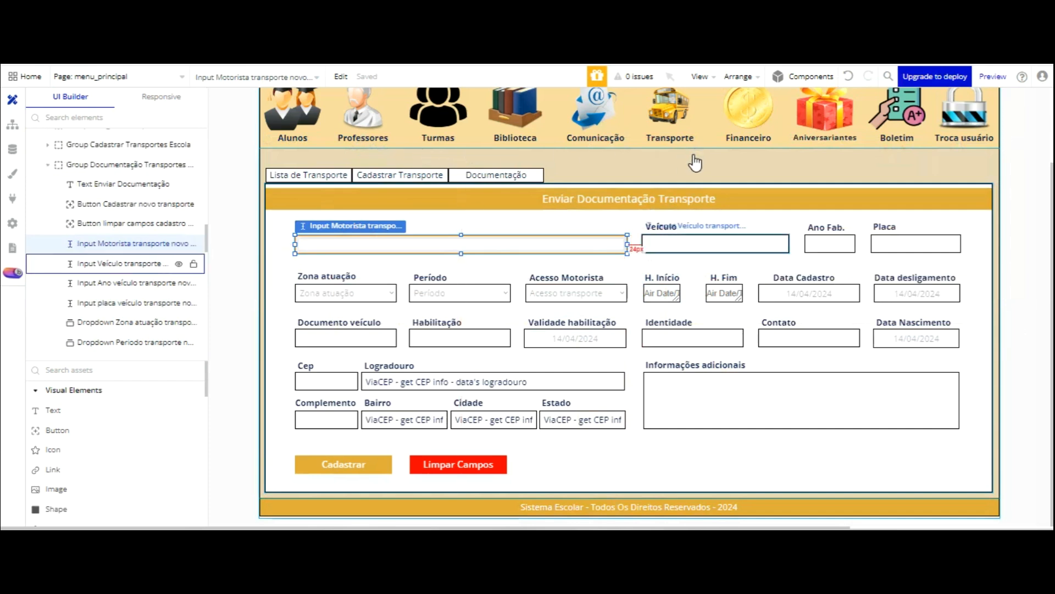
{"action": "left_click", "coordinate": [693, 243]}
{"action": "left_click", "coordinate": [348, 277]}
{"action": "left_click", "coordinate": [345, 293]}
{"action": "left_click", "coordinate": [446, 277]}
{"action": "left_click", "coordinate": [457, 293]}
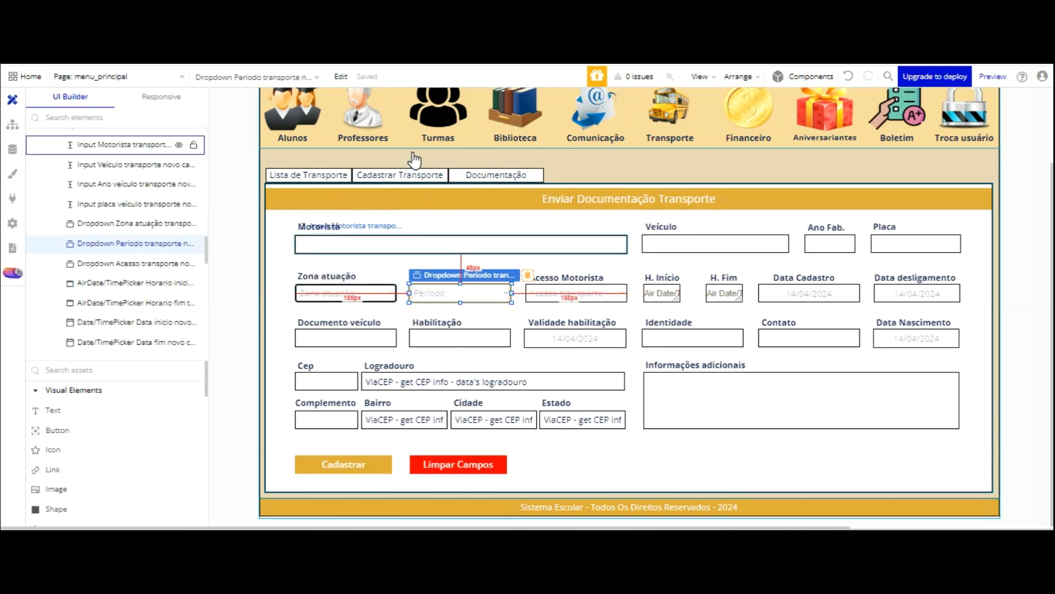
{"action": "left_click", "coordinate": [348, 279]}
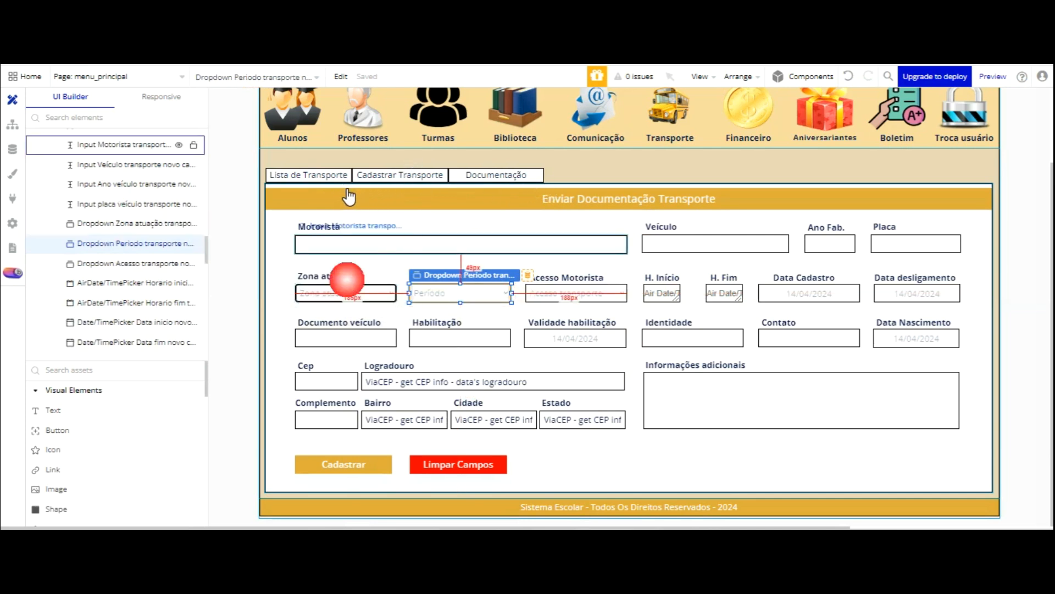
{"action": "left_click", "coordinate": [347, 277]}
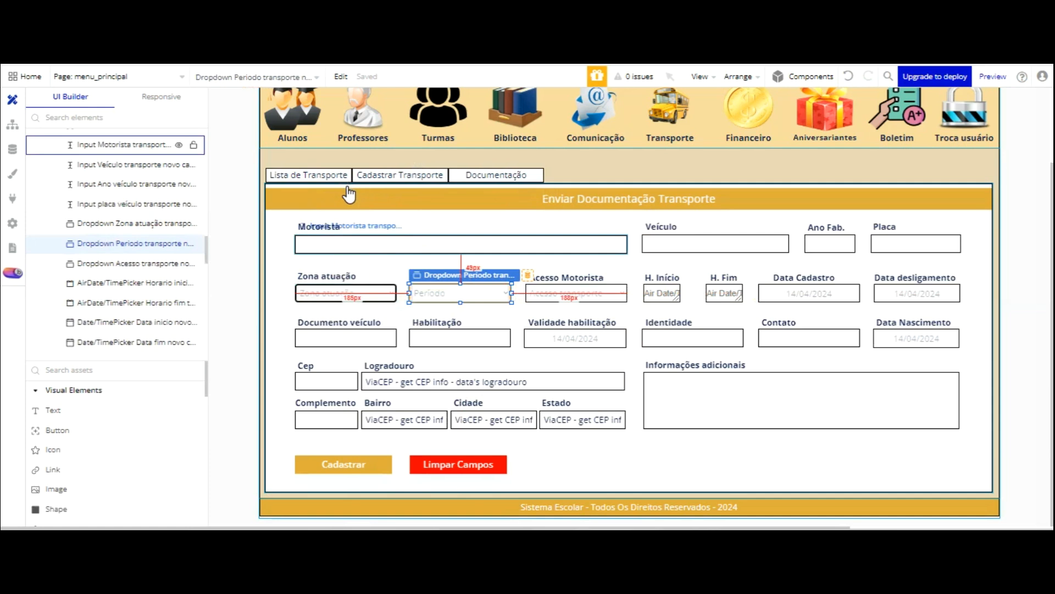
Step: Select most of the copied registration labels, inputs, dropdowns and date pickers in the Enviar Documentação Transporte group together and delete them, keeping the Motorista label
{"action": "left_click", "coordinate": [341, 288], "text": "shift"}
{"action": "left_click", "coordinate": [632, 245], "text": "shift"}
{"action": "left_click", "coordinate": [698, 243], "text": "shift"}
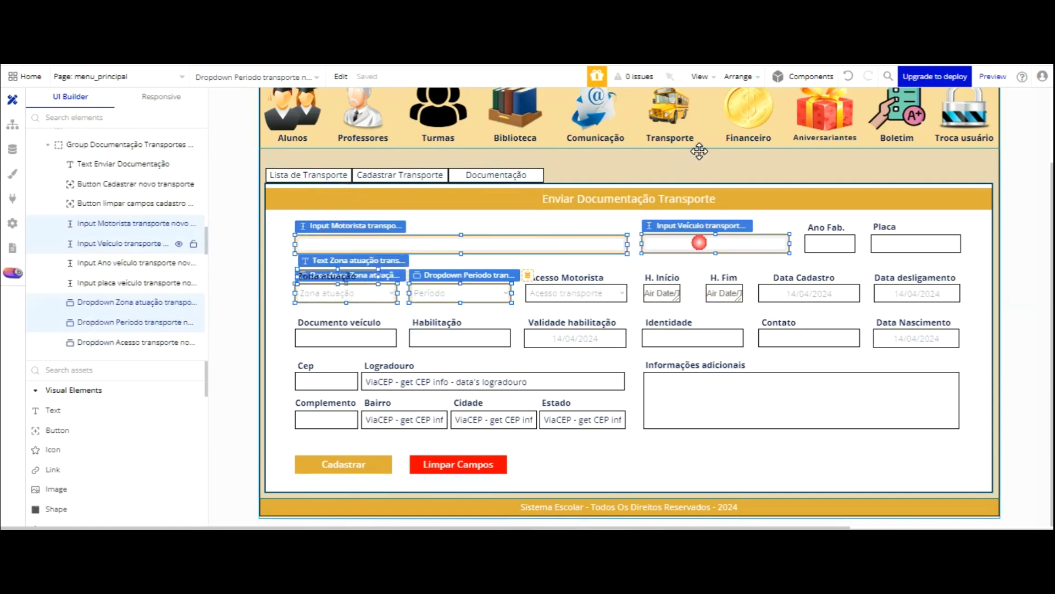
{"action": "left_click", "coordinate": [821, 242], "text": "shift"}
{"action": "left_click", "coordinate": [756, 245], "text": "shift"}
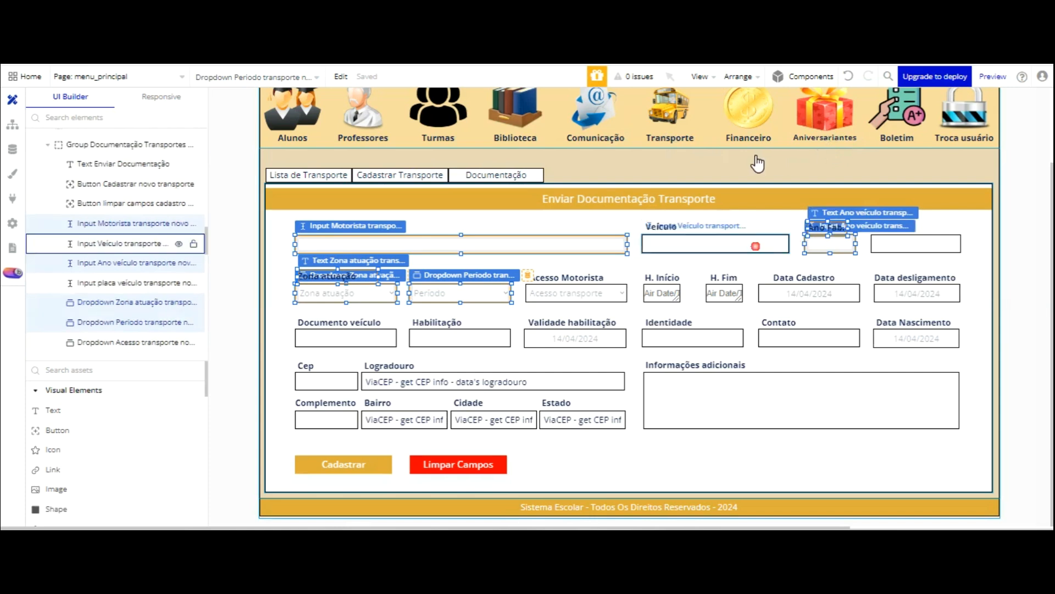
{"action": "left_click", "coordinate": [674, 227], "text": "shift"}
{"action": "left_click", "coordinate": [698, 243], "text": "shift"}
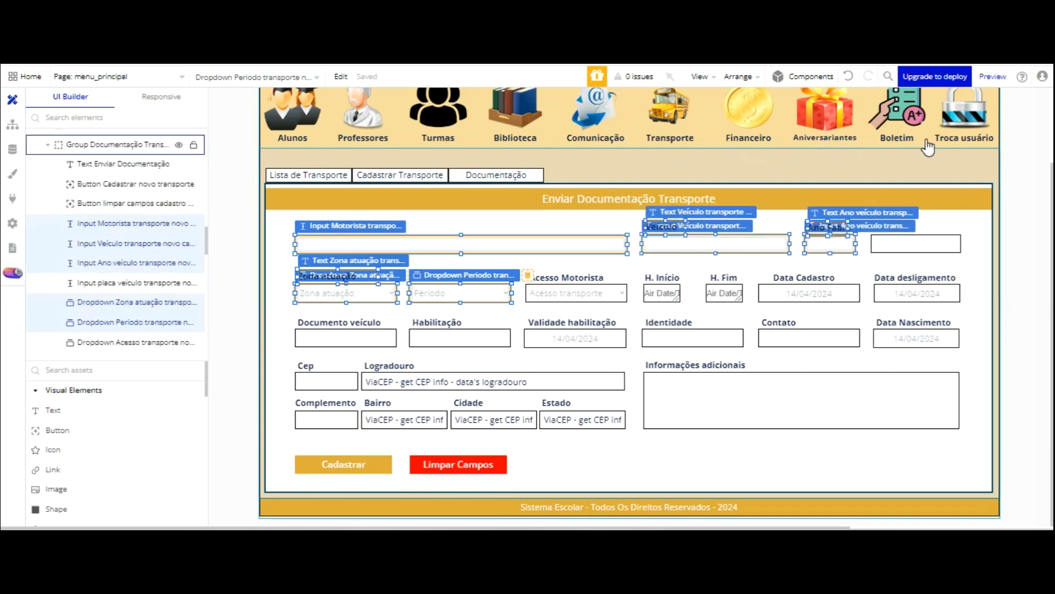
{"action": "left_click", "coordinate": [901, 226], "text": "shift"}
{"action": "left_click", "coordinate": [890, 227], "text": "shift"}
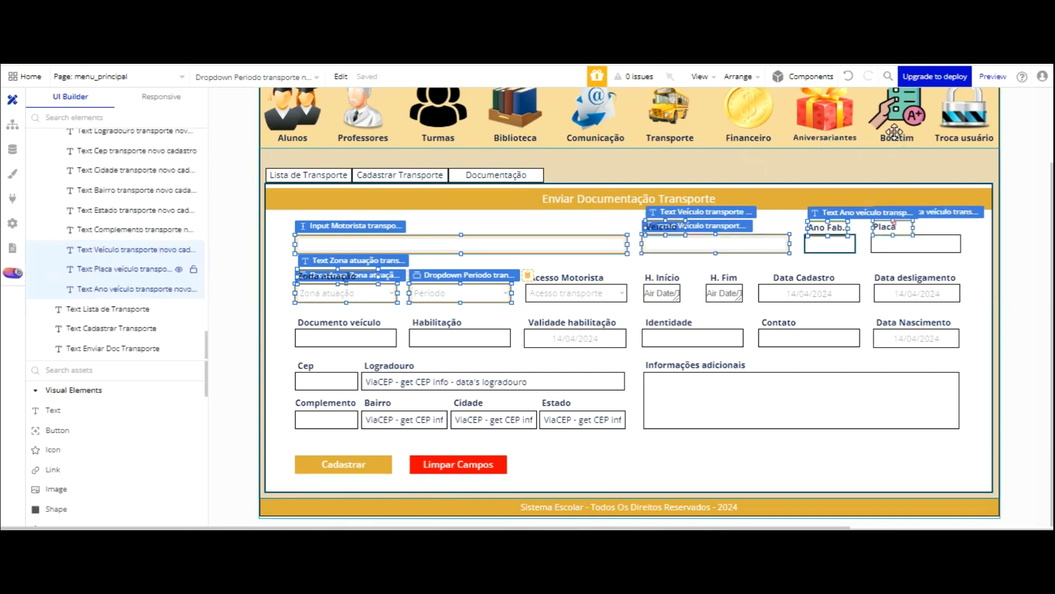
{"action": "left_click", "coordinate": [893, 240], "text": "shift"}
{"action": "left_click", "coordinate": [915, 277], "text": "shift"}
{"action": "left_click", "coordinate": [804, 278], "text": "shift"}
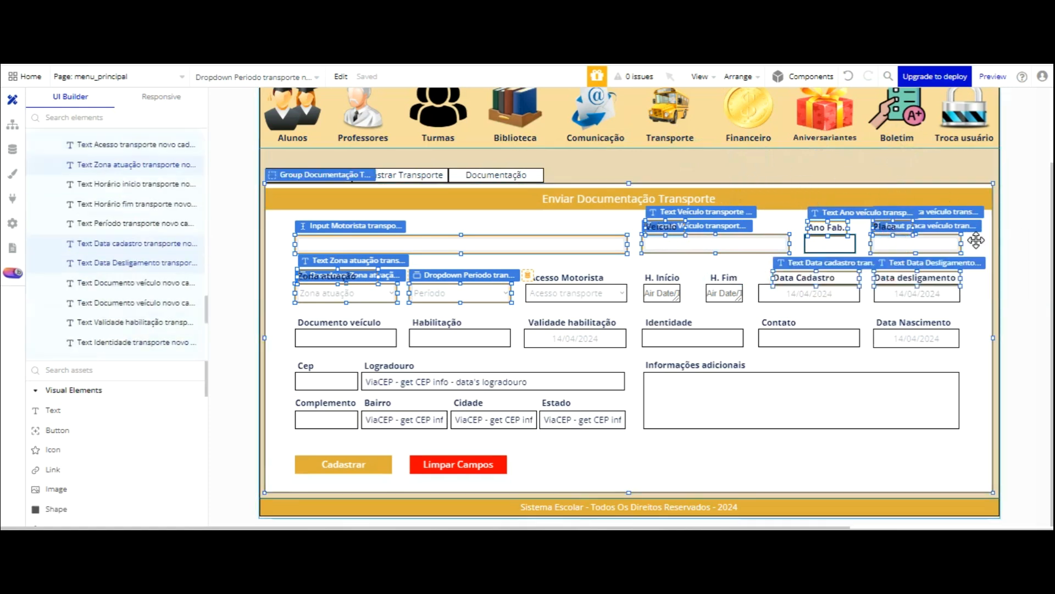
{"action": "left_click", "coordinate": [976, 240], "text": "shift"}
{"action": "left_click", "coordinate": [724, 277], "text": "shift"}
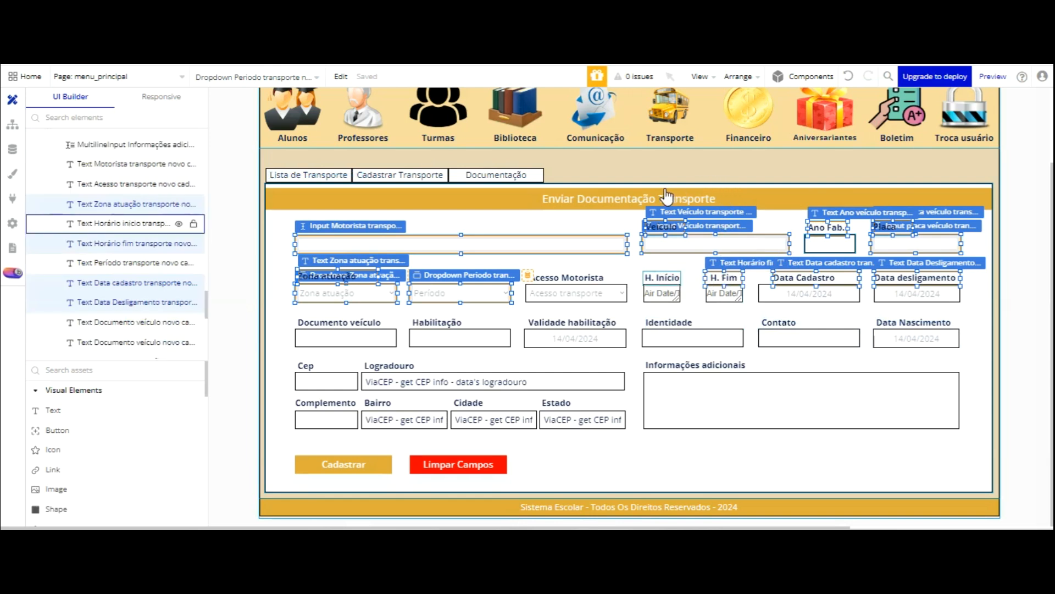
{"action": "left_click", "coordinate": [664, 278], "text": "shift"}
{"action": "left_click", "coordinate": [568, 277], "text": "shift"}
{"action": "left_click", "coordinate": [340, 322], "text": "shift"}
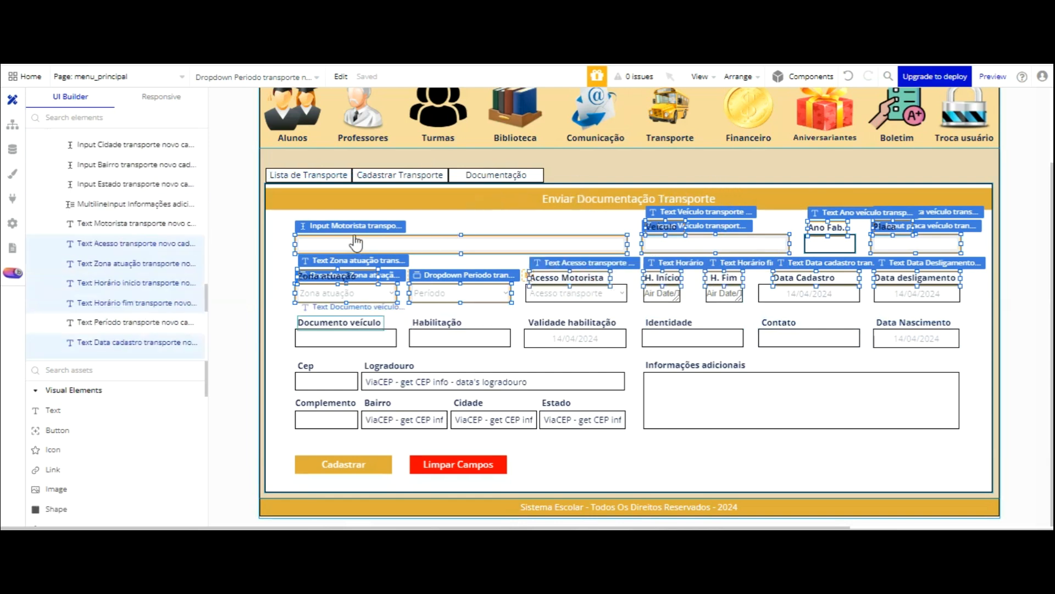
{"action": "left_click", "coordinate": [425, 323], "text": "shift"}
{"action": "left_click", "coordinate": [576, 293], "text": "shift"}
{"action": "left_click", "coordinate": [663, 293], "text": "shift"}
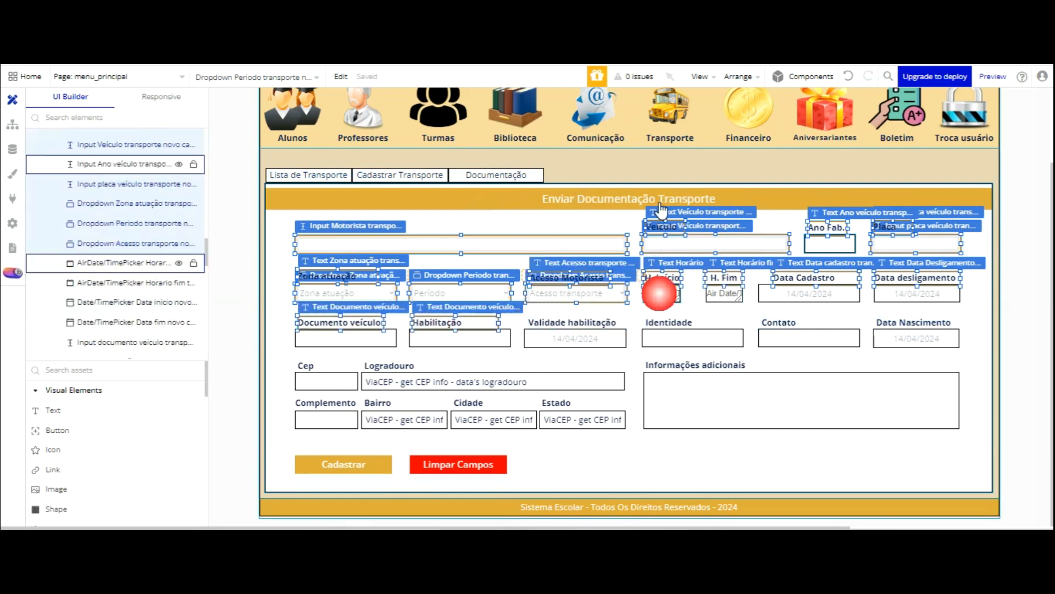
{"action": "left_click", "coordinate": [716, 293], "text": "shift"}
{"action": "left_click", "coordinate": [809, 293], "text": "shift"}
{"action": "left_click", "coordinate": [917, 294], "text": "shift"}
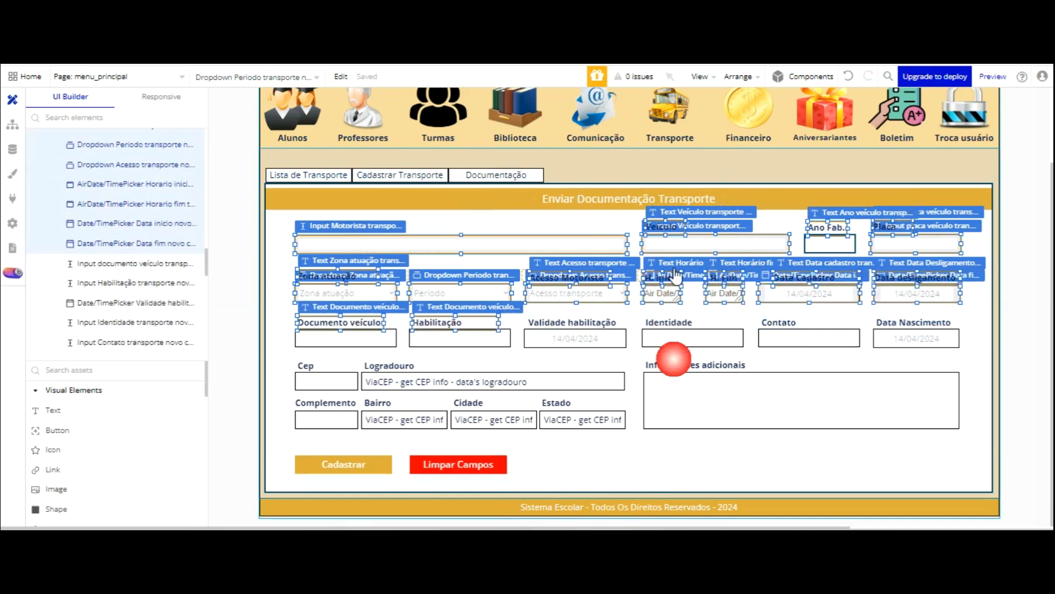
{"action": "left_click", "coordinate": [365, 337], "text": "shift"}
{"action": "left_click", "coordinate": [442, 336], "text": "shift"}
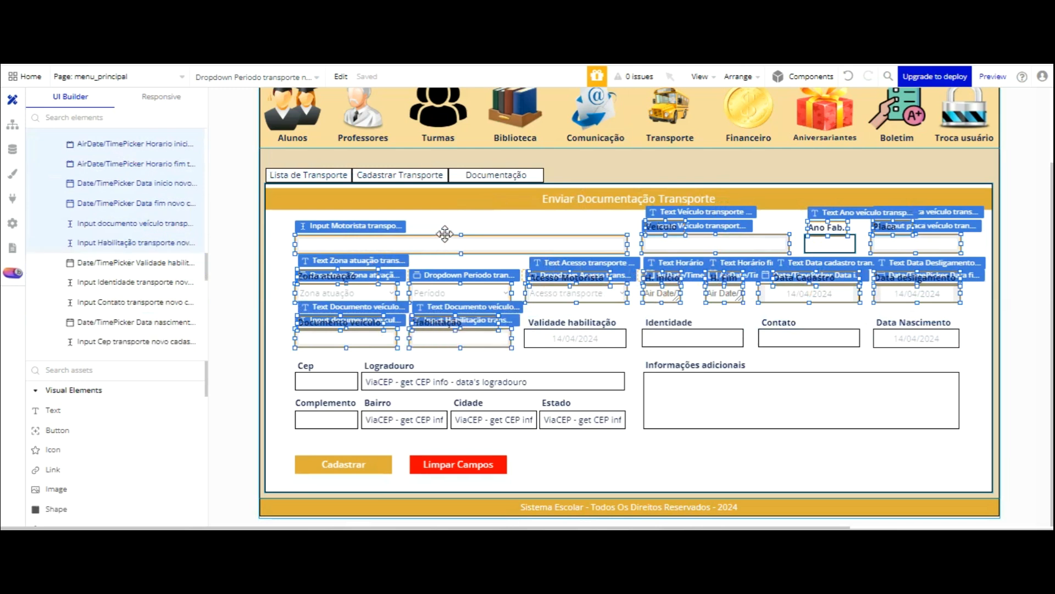
{"action": "left_click", "coordinate": [593, 337], "text": "shift"}
{"action": "left_click", "coordinate": [574, 322], "text": "shift"}
{"action": "left_click", "coordinate": [692, 338], "text": "shift"}
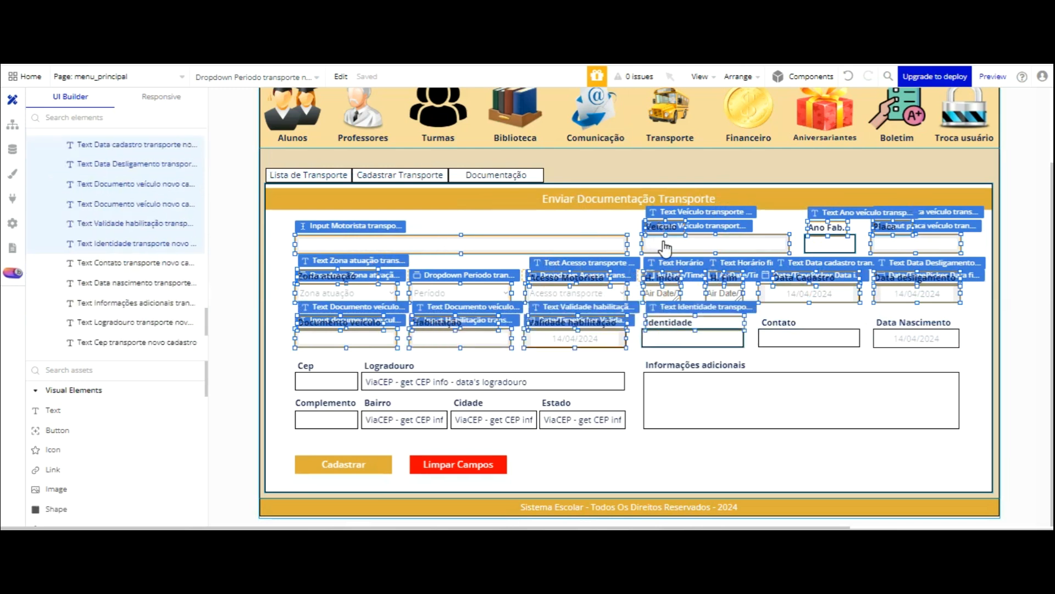
{"action": "left_click", "coordinate": [669, 322], "text": "shift"}
{"action": "left_click", "coordinate": [778, 322], "text": "shift"}
{"action": "left_click", "coordinate": [809, 338], "text": "shift"}
{"action": "left_click", "coordinate": [914, 322], "text": "shift"}
{"action": "left_click", "coordinate": [917, 338], "text": "shift"}
{"action": "left_click", "coordinate": [695, 365], "text": "shift"}
{"action": "left_click", "coordinate": [769, 400], "text": "shift"}
{"action": "left_click", "coordinate": [494, 381], "text": "shift"}
{"action": "left_click", "coordinate": [385, 366], "text": "shift"}
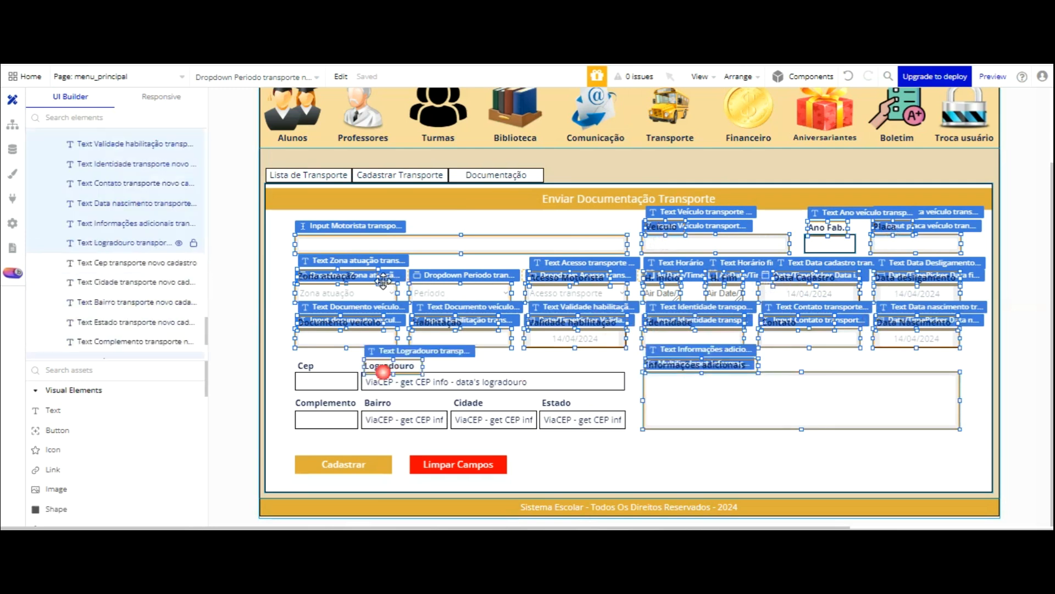
{"action": "left_click", "coordinate": [336, 381], "text": "shift"}
{"action": "left_click", "coordinate": [304, 366], "text": "shift"}
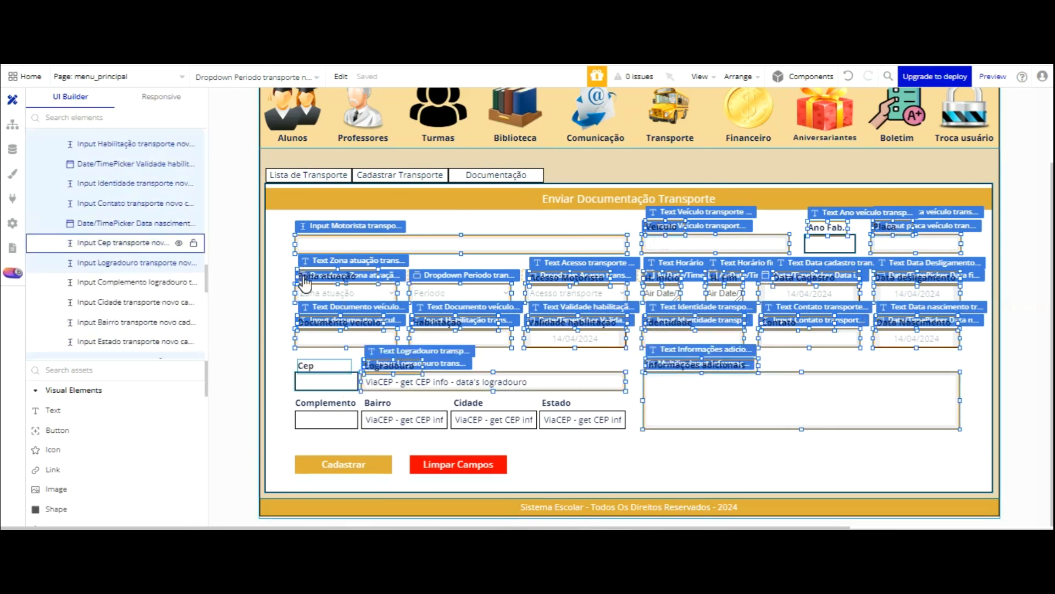
{"action": "left_click", "coordinate": [325, 334], "text": "shift"}
{"action": "left_click", "coordinate": [328, 325], "text": "shift"}
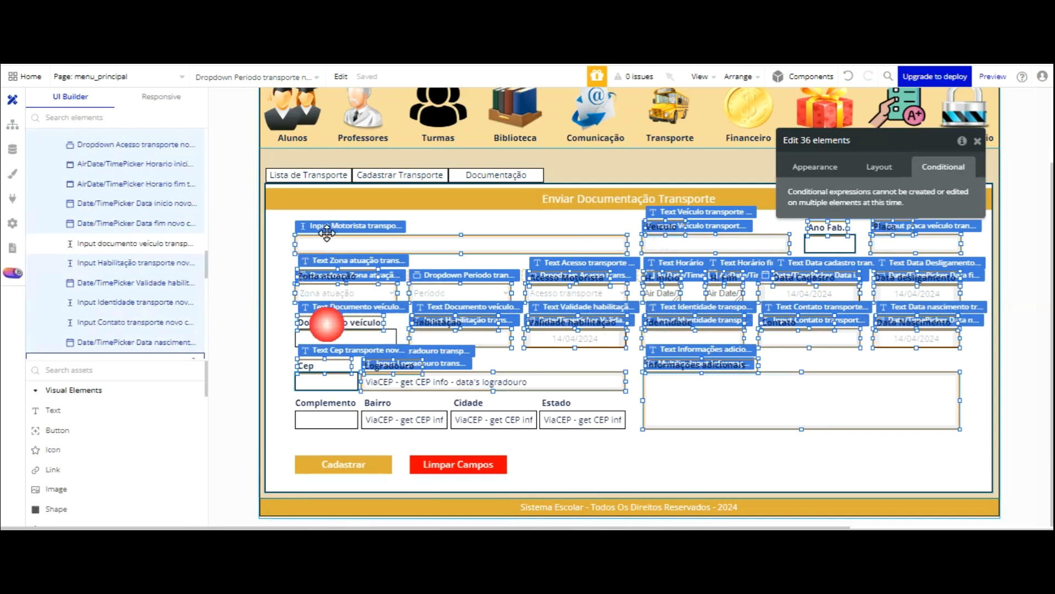
{"action": "left_click", "coordinate": [379, 325], "text": "shift"}
{"action": "left_click", "coordinate": [382, 325], "text": "shift"}
{"action": "left_click", "coordinate": [446, 321], "text": "shift"}
{"action": "left_click", "coordinate": [441, 336], "text": "shift"}
{"action": "left_click", "coordinate": [360, 323], "text": "shift"}
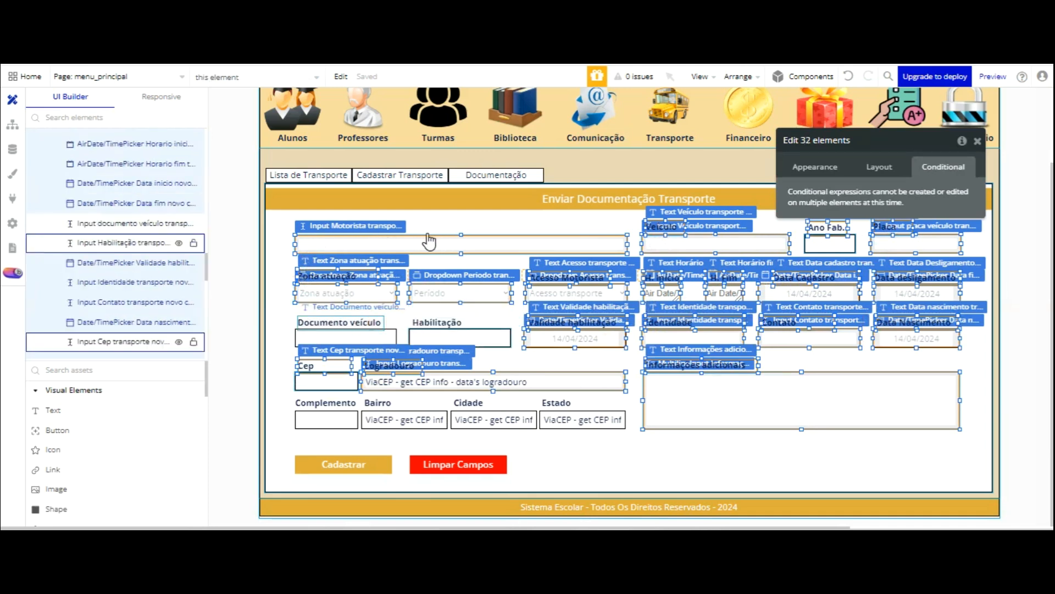
{"action": "left_click", "coordinate": [457, 323], "text": "shift"}
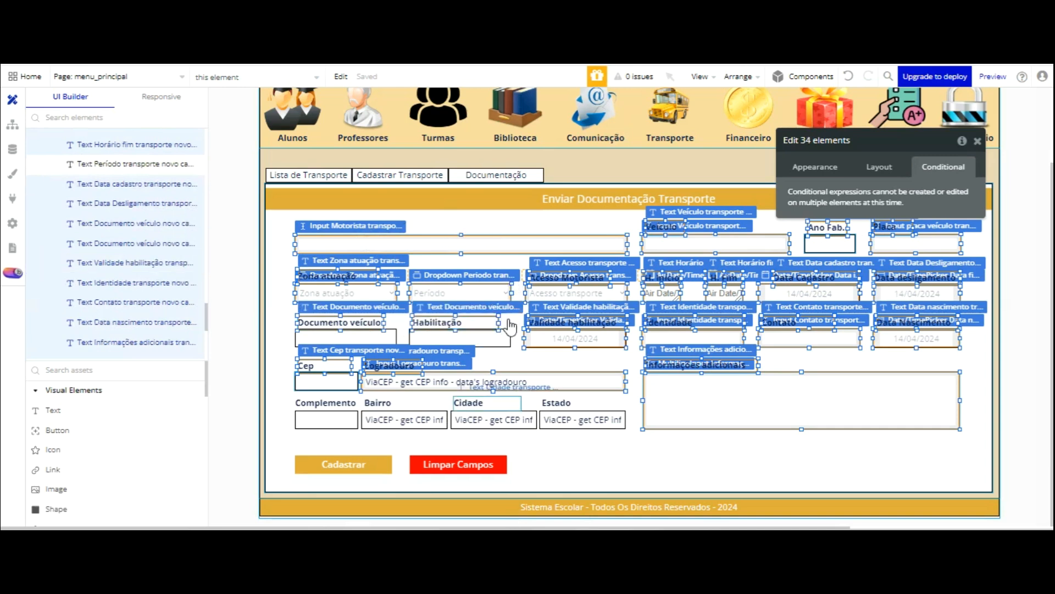
{"action": "left_click", "coordinate": [479, 404], "text": "shift"}
{"action": "left_click", "coordinate": [379, 402], "text": "shift"}
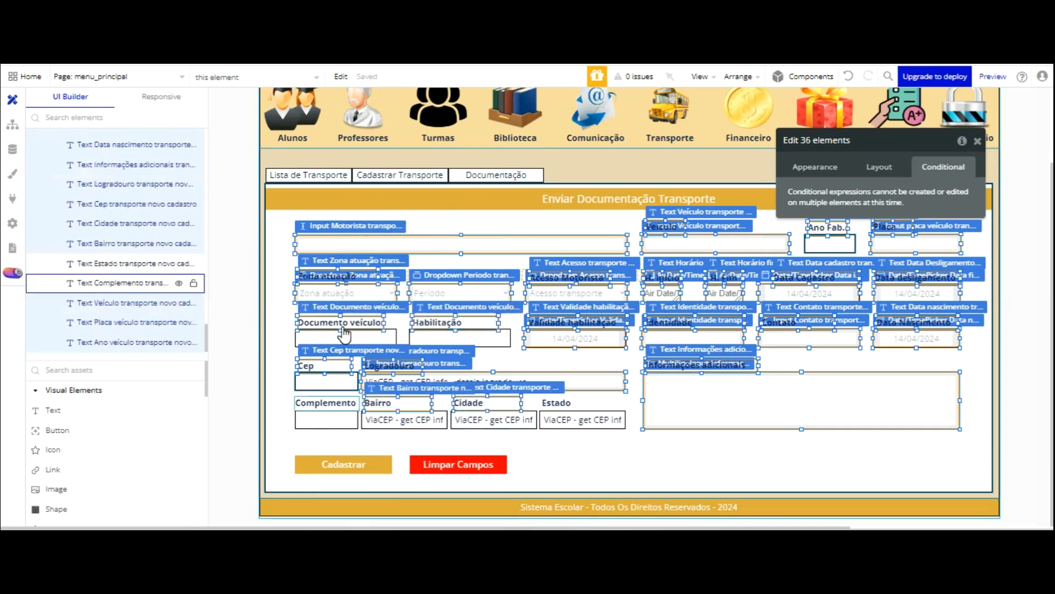
{"action": "left_click", "coordinate": [326, 403], "text": "shift"}
{"action": "left_click", "coordinate": [327, 420], "text": "shift"}
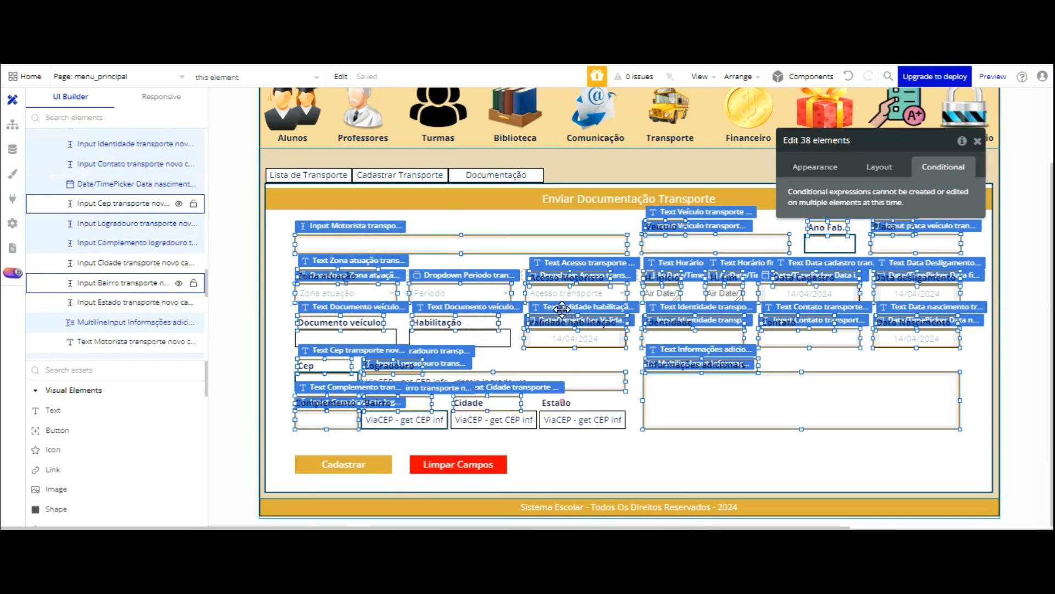
{"action": "left_click", "coordinate": [379, 419], "text": "shift"}
{"action": "left_click", "coordinate": [453, 417], "text": "shift"}
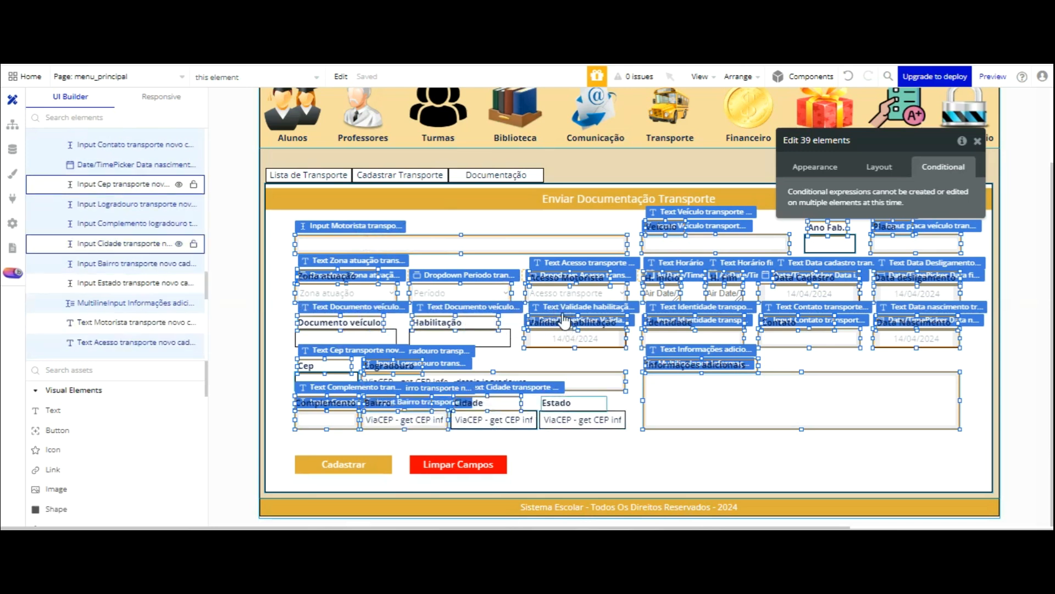
{"action": "left_click", "coordinate": [565, 419], "text": "shift"}
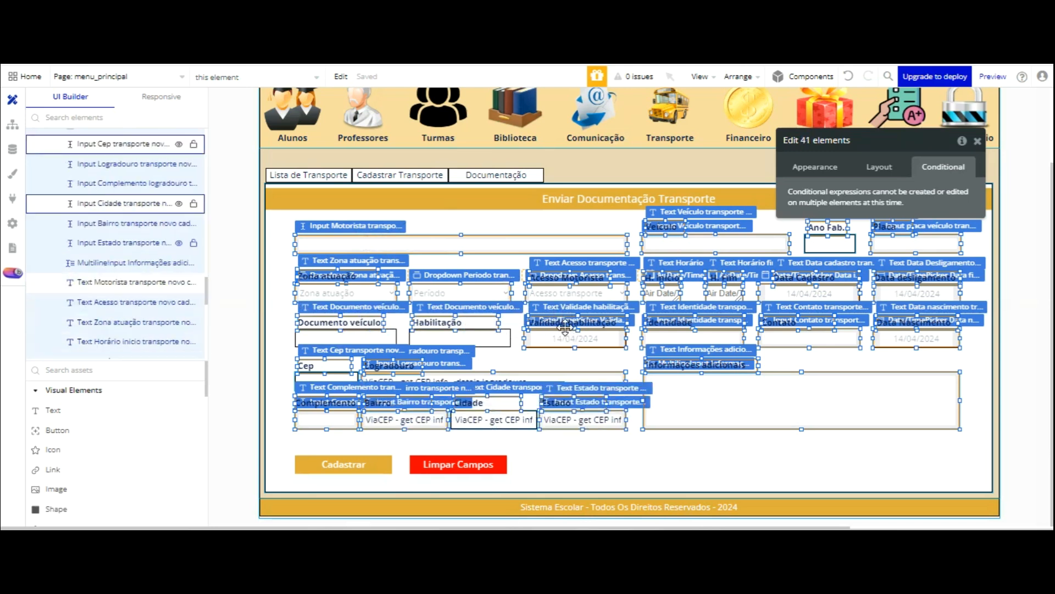
{"action": "key", "text": "Escape"}
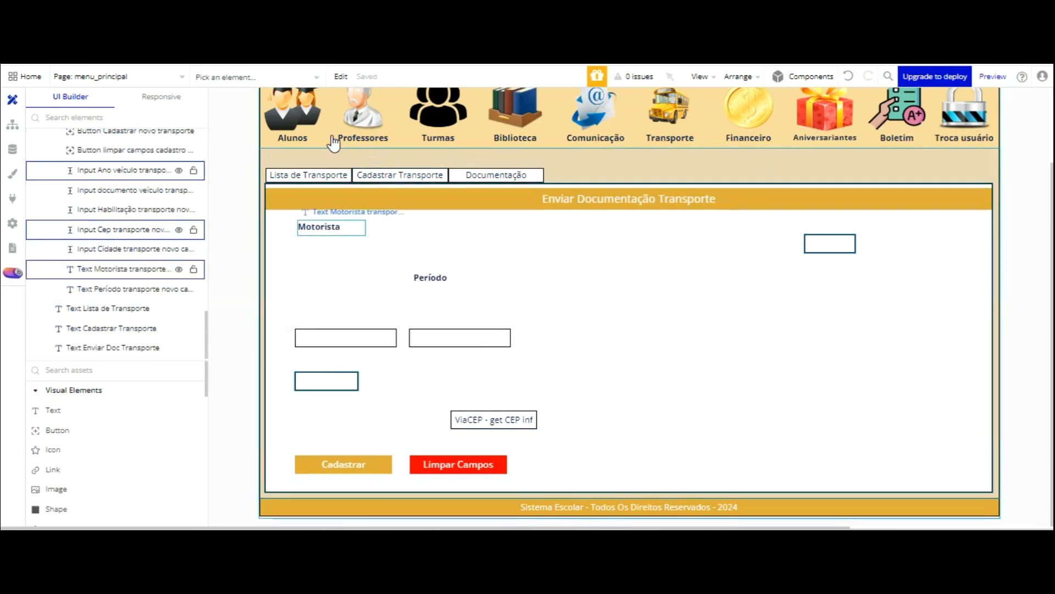
Step: Delete the leftover Período label, the remaining input boxes and the Limpar Campos button from the documentation group
{"action": "double_click", "coordinate": [431, 277]}
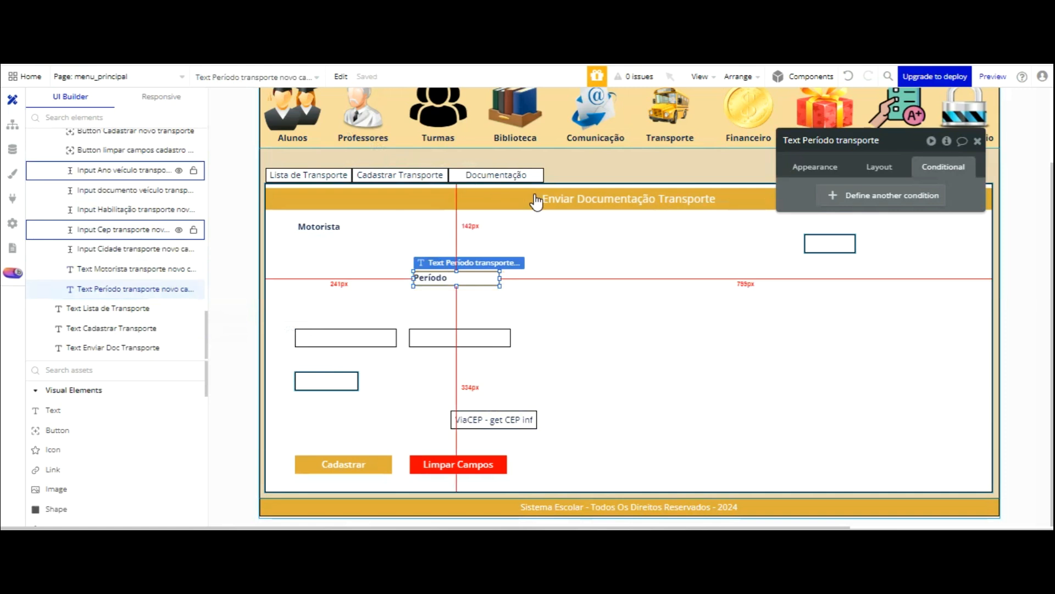
{"action": "key", "text": "Delete"}
{"action": "double_click", "coordinate": [812, 242]}
{"action": "key", "text": "Delete"}
{"action": "double_click", "coordinate": [486, 337]}
{"action": "double_click", "coordinate": [368, 337]}
{"action": "double_click", "coordinate": [346, 383]}
{"action": "key", "text": "Delete"}
{"action": "double_click", "coordinate": [494, 420]}
{"action": "key", "text": "Delete"}
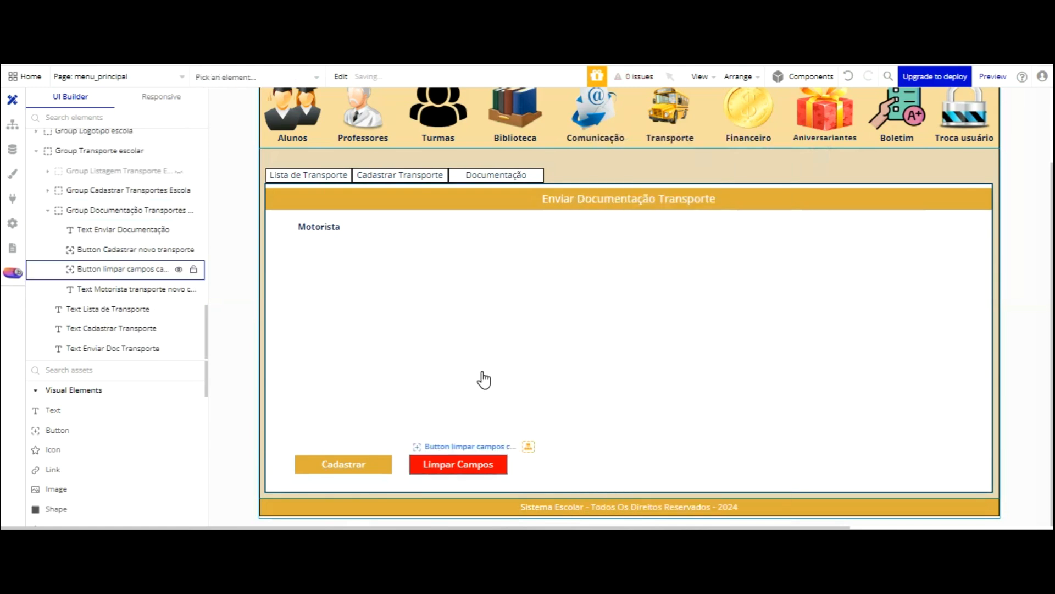
{"action": "double_click", "coordinate": [471, 463]}
{"action": "key", "text": "Delete"}
Step: Rename the Cadastrar button element to "Button Enviar documentação transporte" and change its label to "Enviar"
{"action": "double_click", "coordinate": [365, 464]}
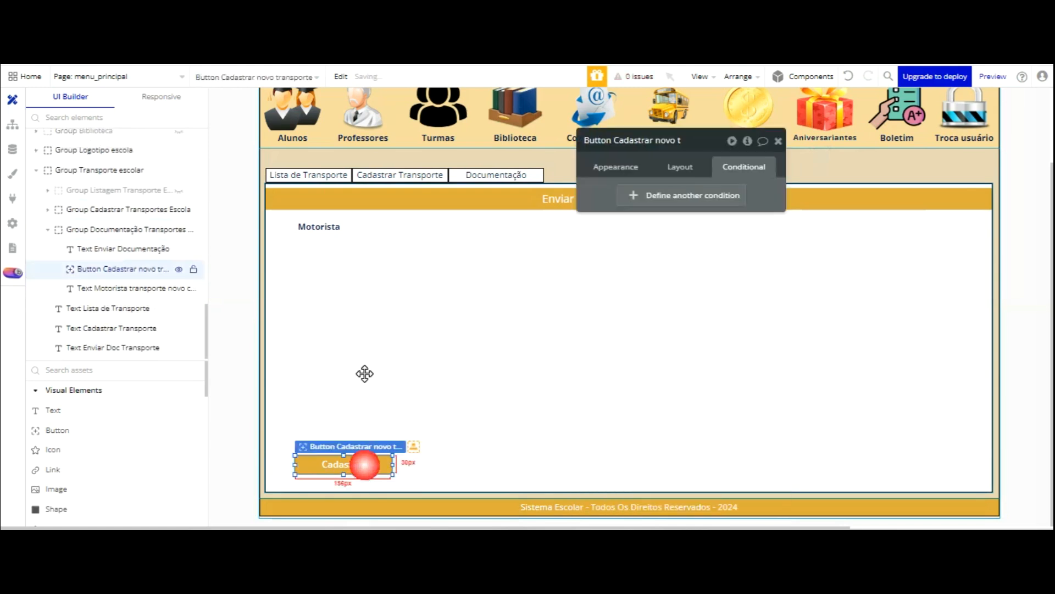
{"action": "left_click", "coordinate": [636, 140]}
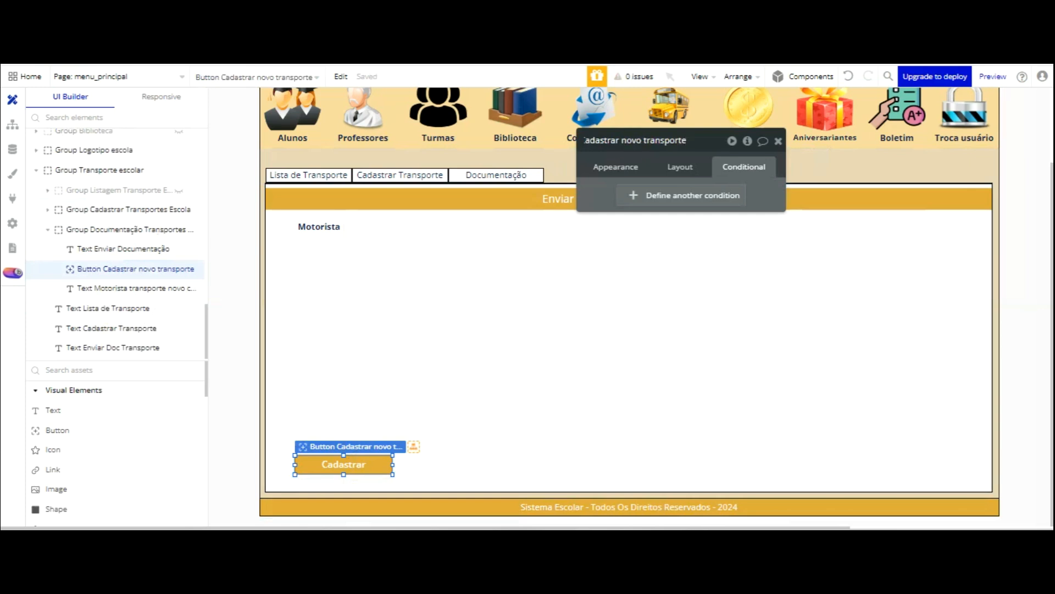
{"action": "key", "text": "Left"}
{"action": "key", "text": "Left"}
{"action": "key", "text": "Left"}
{"action": "key", "text": "Left"}
{"action": "key", "text": "Left"}
{"action": "key", "text": "Left"}
{"action": "key", "text": "Left"}
{"action": "key", "text": "Left"}
{"action": "key", "text": "Left"}
{"action": "key", "text": "Left"}
{"action": "key", "text": "Left"}
{"action": "key", "text": "Left"}
{"action": "key", "text": "Left"}
{"action": "key", "text": "Left"}
{"action": "key", "text": "BackSpace"}
{"action": "key", "text": "BackSpace"}
{"action": "key", "text": "BackSpace"}
{"action": "key", "text": "BackSpace"}
{"action": "key", "text": "BackSpace"}
{"action": "key", "text": "BackSpace"}
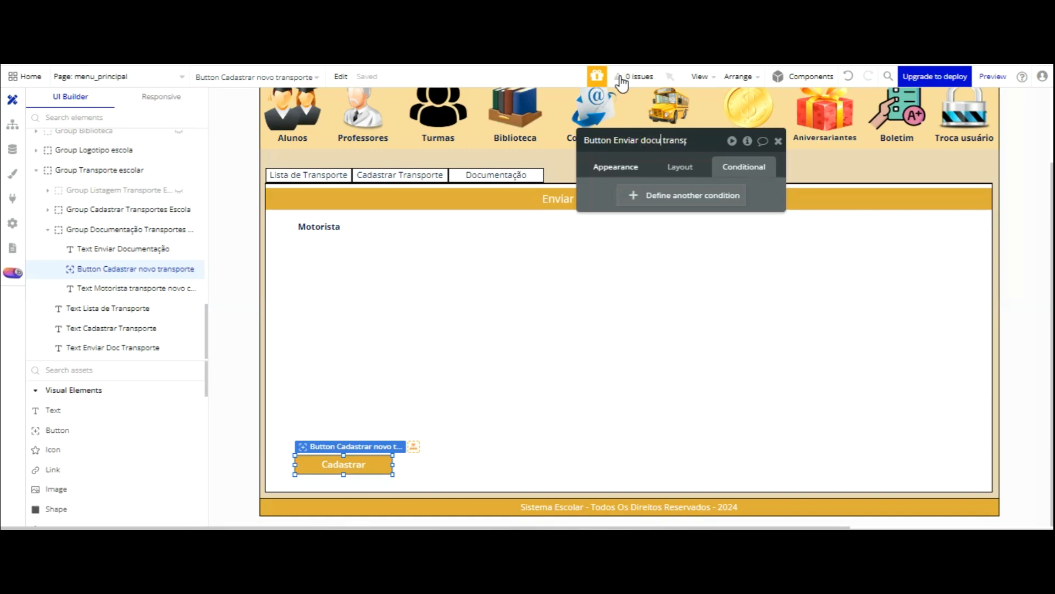
{"action": "key", "text": "Delete"}
{"action": "key", "text": "Delete"}
{"action": "key", "text": "Delete"}
{"action": "type", "text": "ntação transporte"}
{"action": "left_click", "coordinate": [616, 167]}
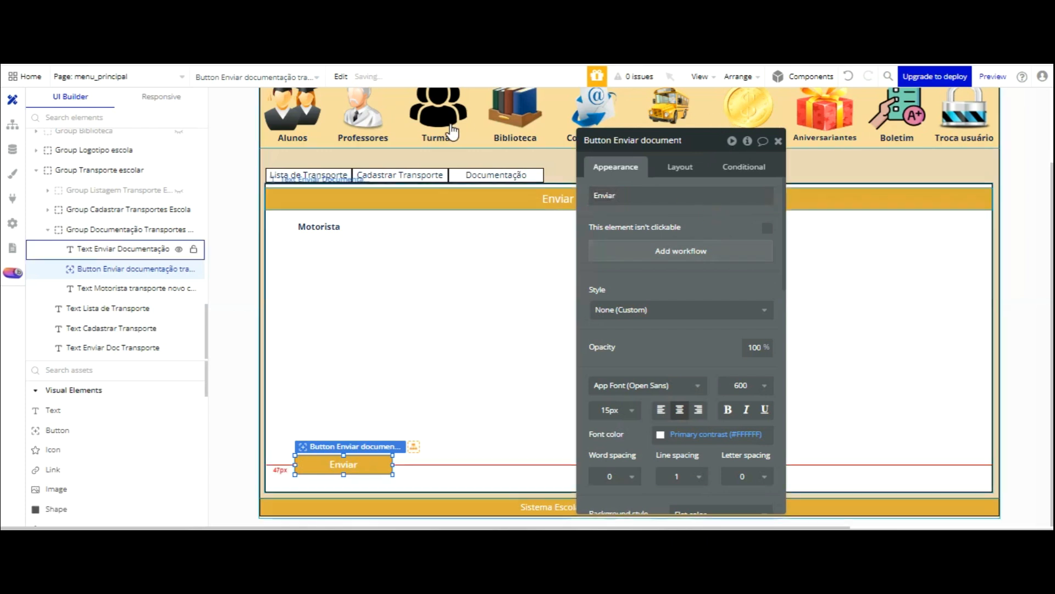
Step: Draw a wide dropdown in the documentation group, beside the Motorista label and beneath the Enviar Documentação Transporte heading
{"action": "left_click_drag", "start_coordinate": [725, 142], "coordinate": [186, 25]}
{"action": "scroll", "coordinate": [91, 380], "scroll_direction": "down", "scroll_amount": 5}
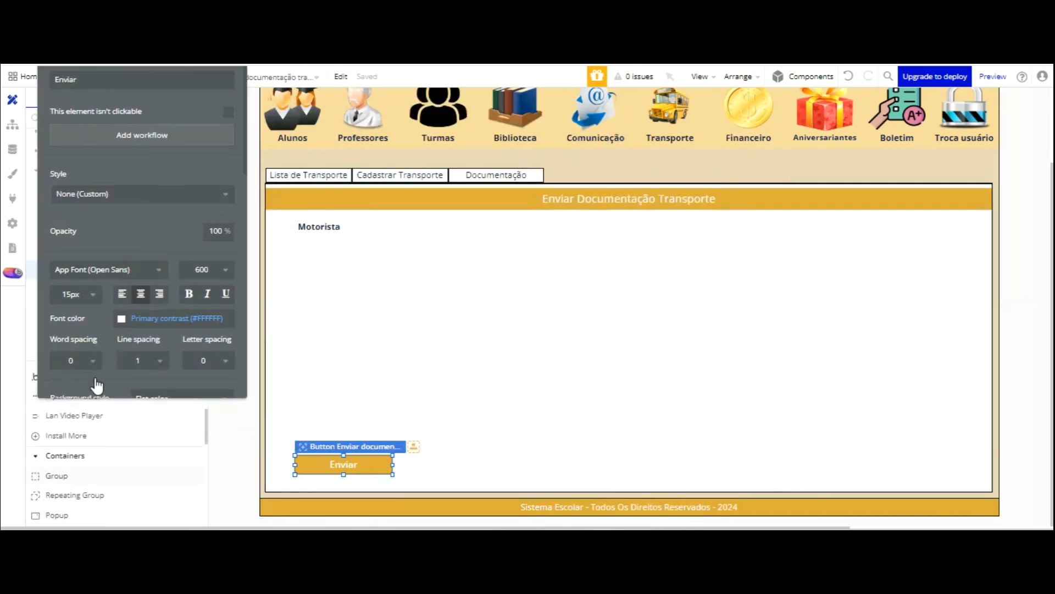
{"action": "scroll", "coordinate": [96, 379], "scroll_direction": "down", "scroll_amount": 3}
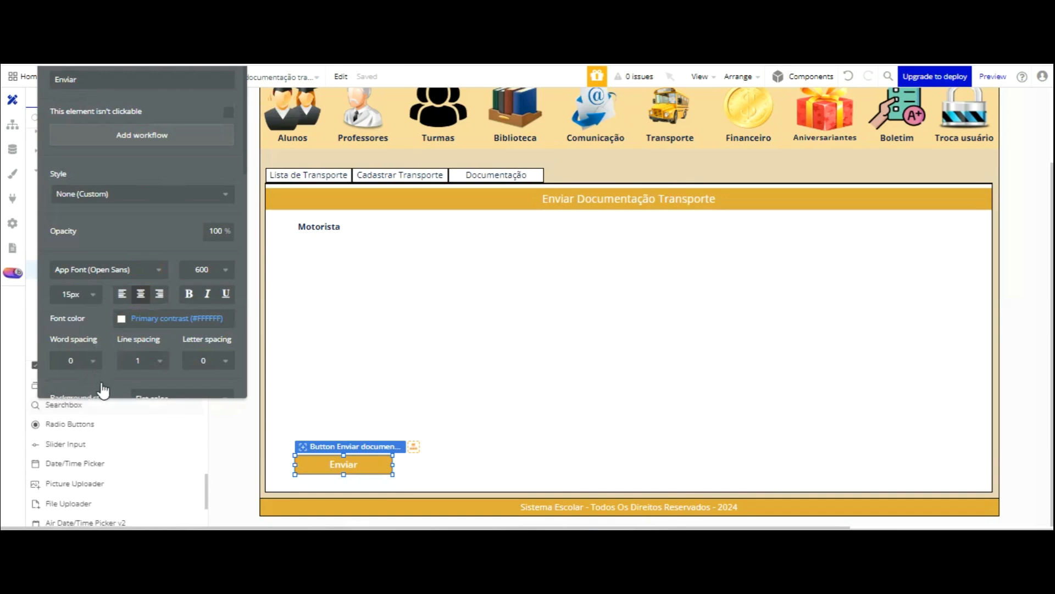
{"action": "scroll", "coordinate": [105, 394], "scroll_direction": "down", "scroll_amount": 2}
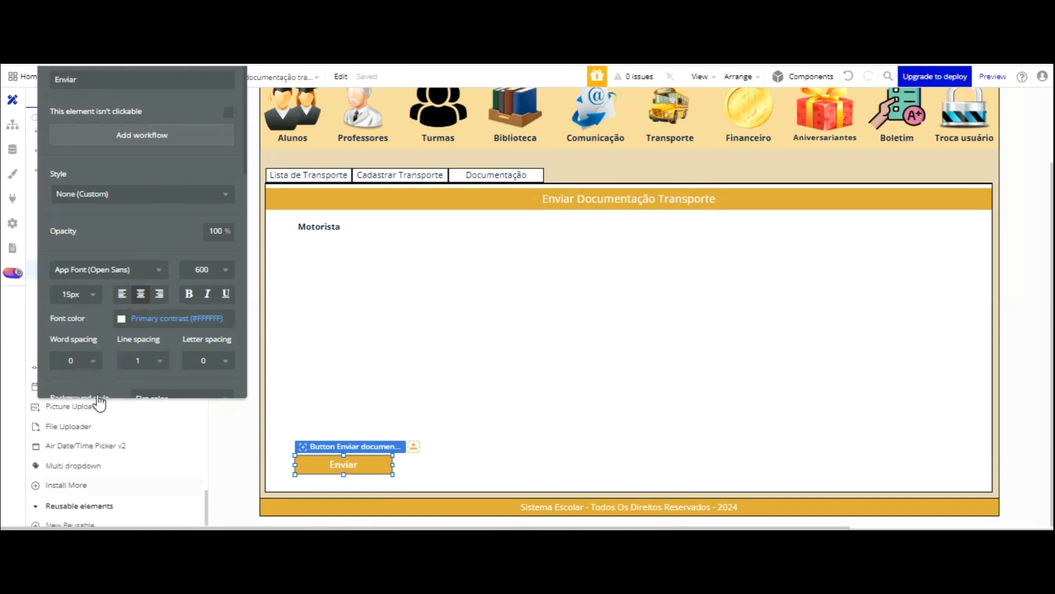
{"action": "scroll", "coordinate": [104, 390], "scroll_direction": "up", "scroll_amount": 3}
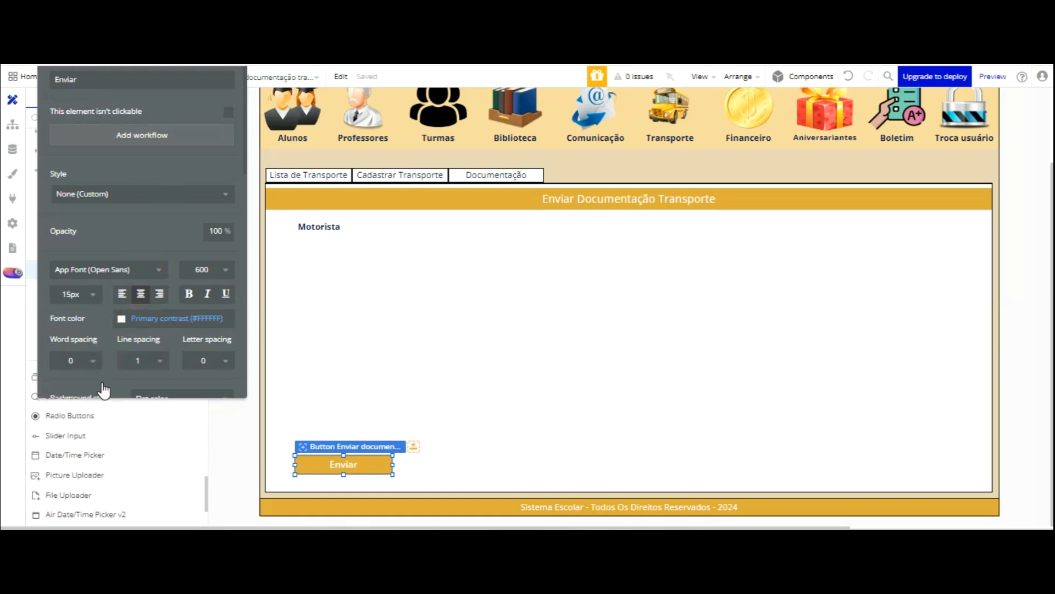
{"action": "left_click", "coordinate": [77, 453]}
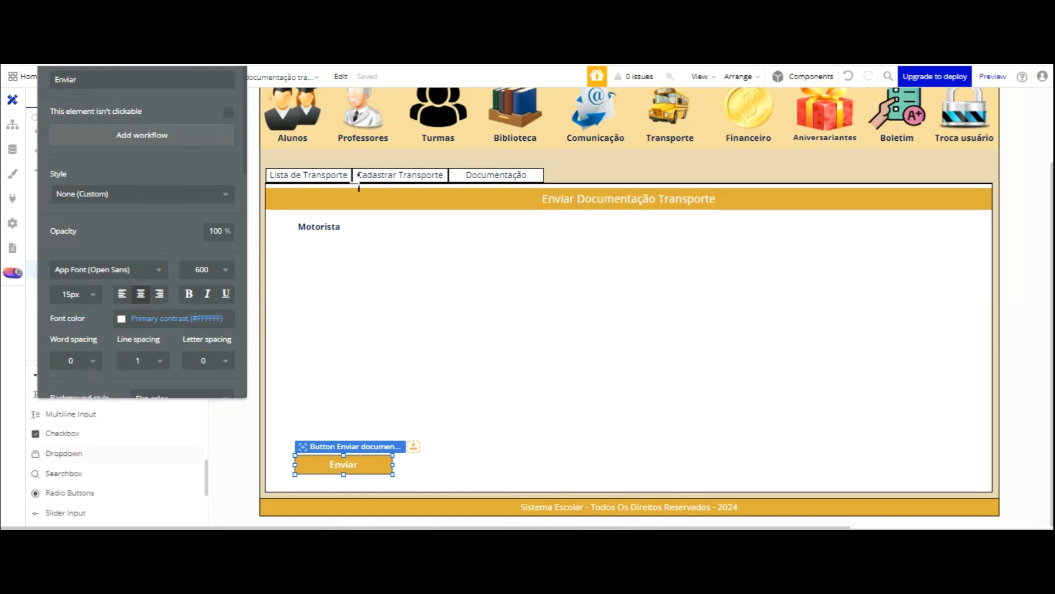
{"action": "left_click_drag", "start_coordinate": [508, 152], "coordinate": [951, 154]}
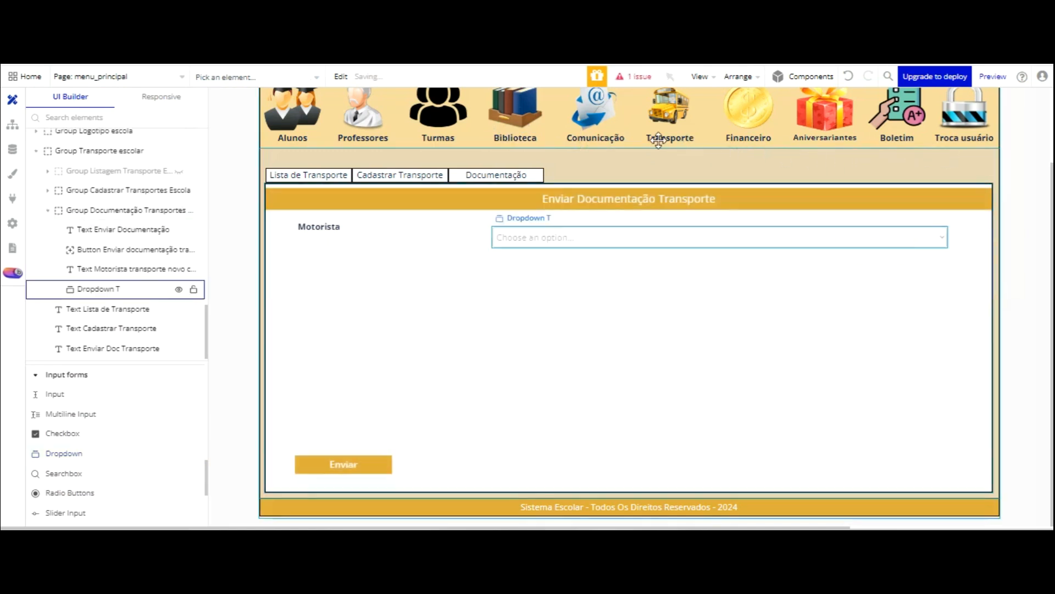
Step: Set the new dropdown's placeholder to "Selecione o Motorista" and its choices style to Dynamic choices
{"action": "left_click_drag", "start_coordinate": [127, 103], "coordinate": [155, 175]}
{"action": "left_click", "coordinate": [234, 206]}
{"action": "type", "text": "Selecione o Motorista"}
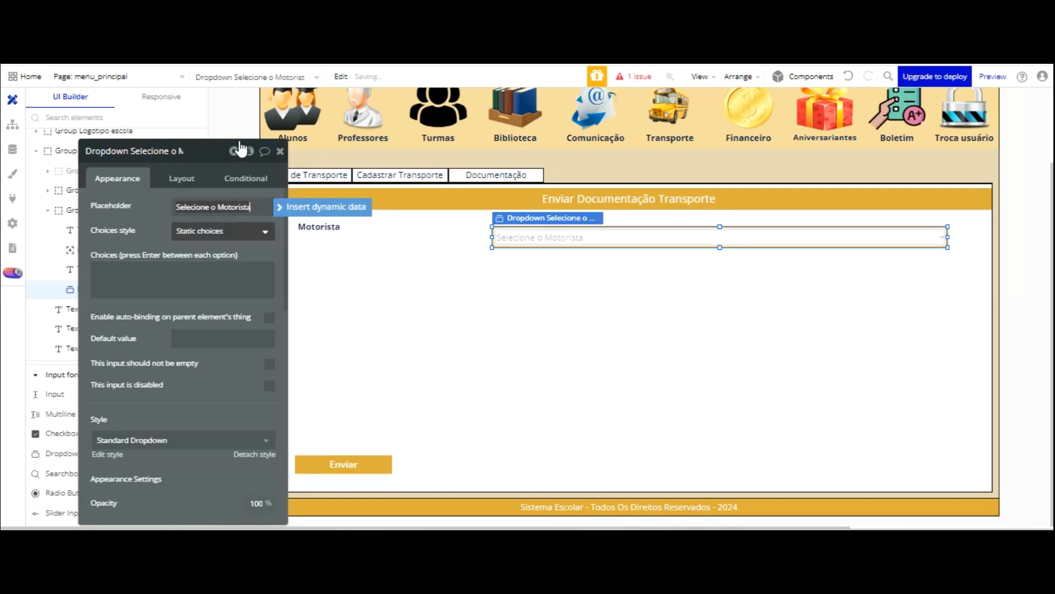
{"action": "left_click", "coordinate": [240, 231]}
{"action": "left_click", "coordinate": [205, 289]}
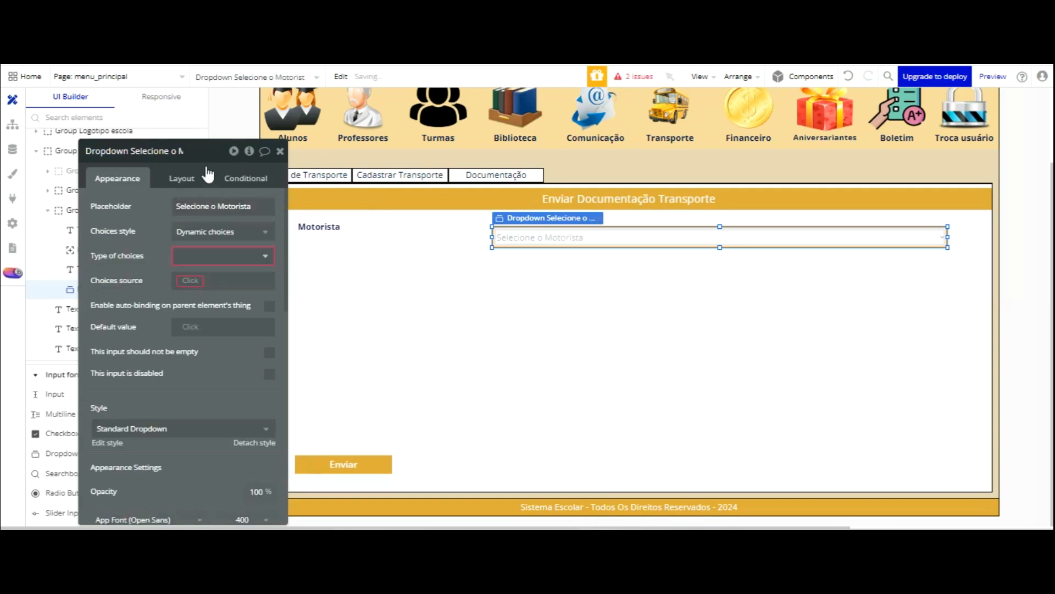
Step: Set the driver dropdown's type of choices to the Transporte data type
{"action": "left_click", "coordinate": [220, 256]}
{"action": "scroll", "coordinate": [214, 329], "scroll_direction": "down", "scroll_amount": 3}
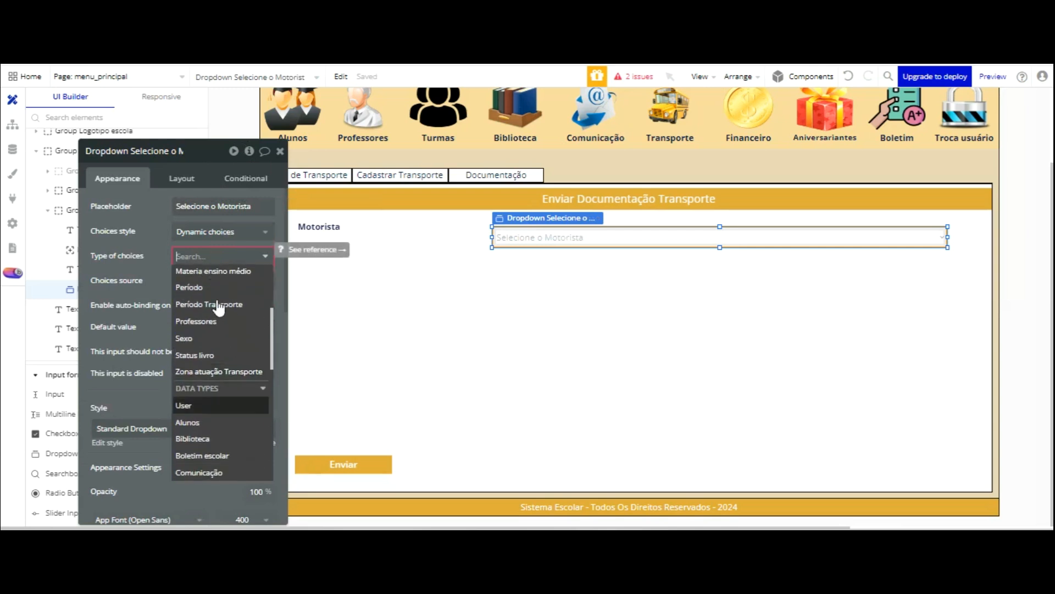
{"action": "scroll", "coordinate": [220, 356], "scroll_direction": "down", "scroll_amount": 5}
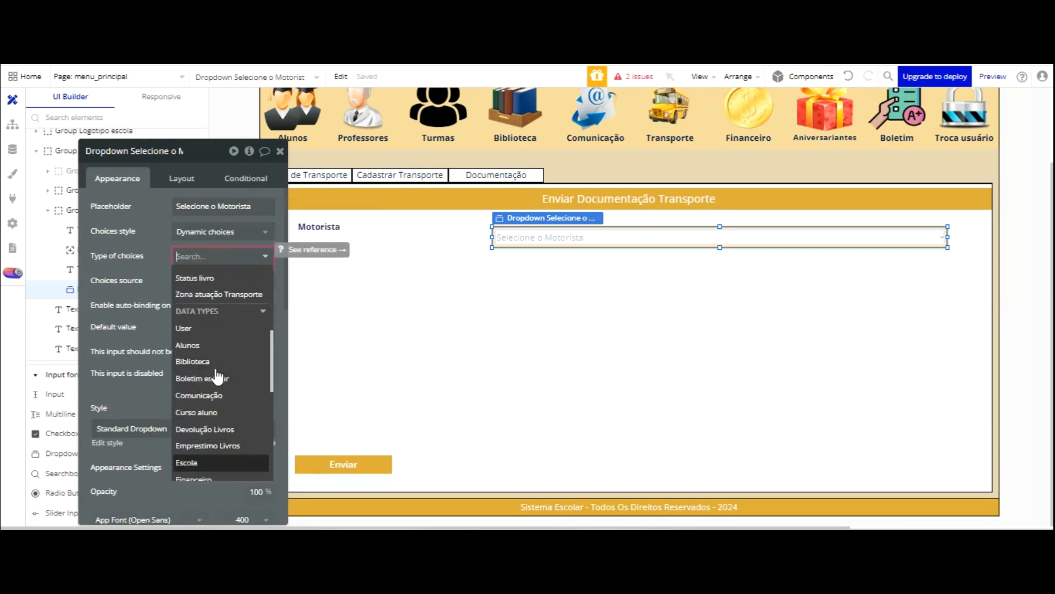
{"action": "left_click", "coordinate": [195, 453]}
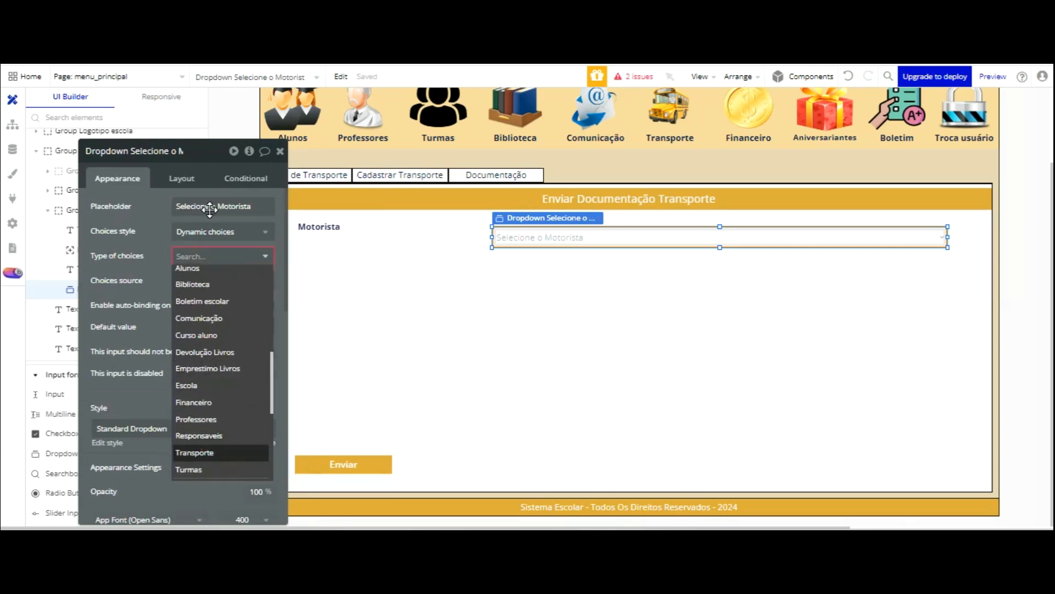
Step: Set the driver dropdown's choices source to a search for the Transporte type
{"action": "left_click", "coordinate": [189, 280]}
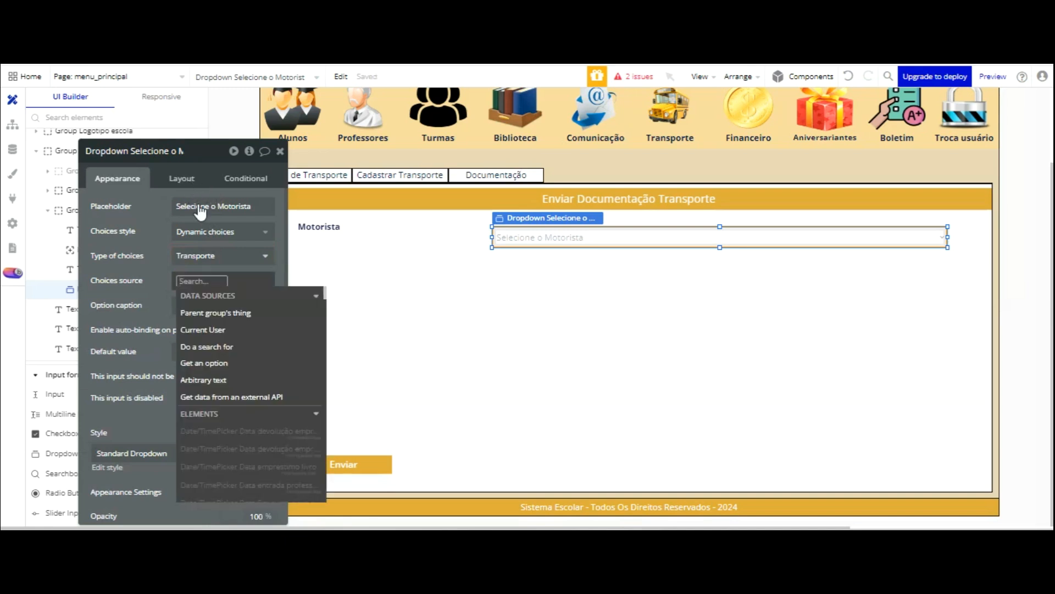
{"action": "left_click", "coordinate": [231, 346]}
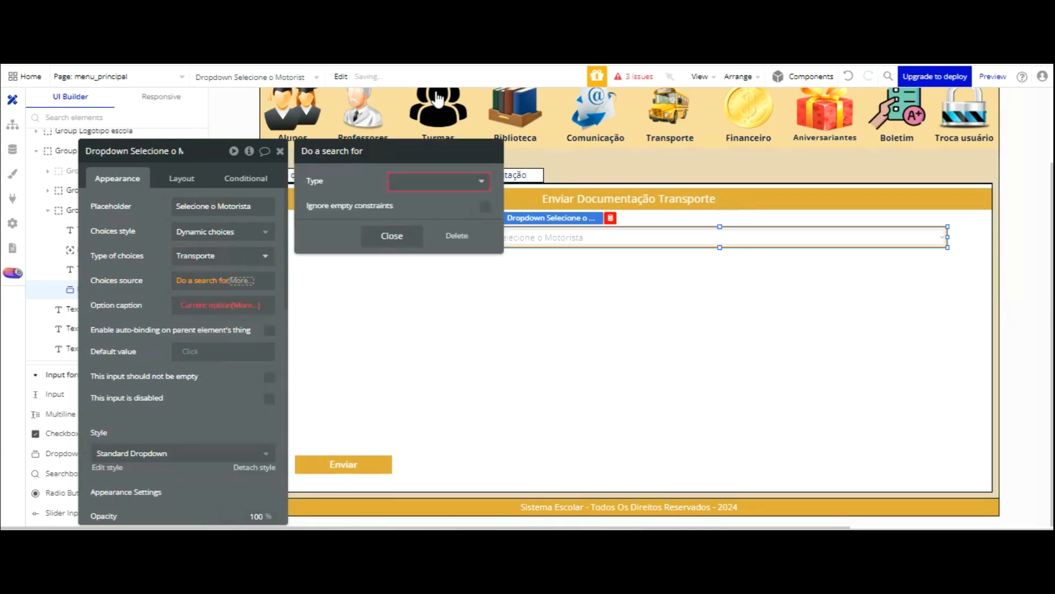
{"action": "left_click", "coordinate": [437, 179]}
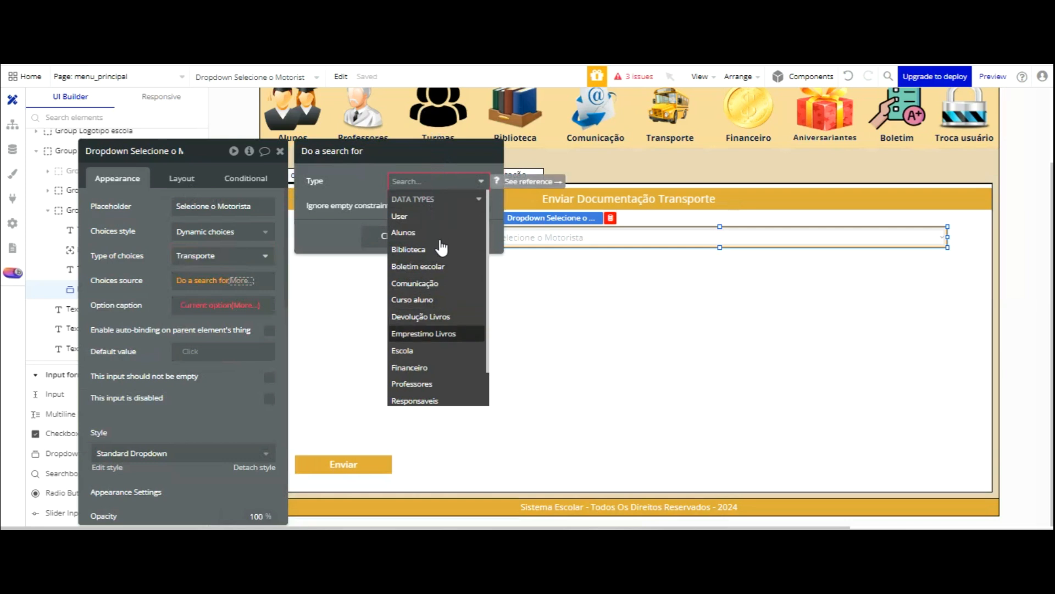
{"action": "scroll", "coordinate": [437, 301], "scroll_direction": "down", "scroll_amount": 1}
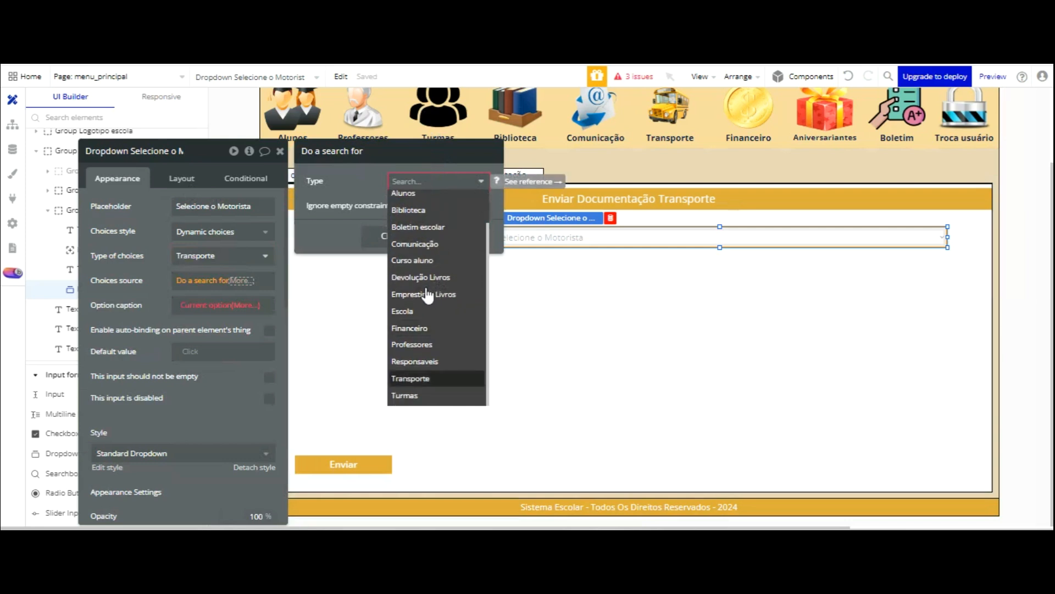
{"action": "left_click", "coordinate": [423, 377]}
{"action": "left_click", "coordinate": [159, 204]}
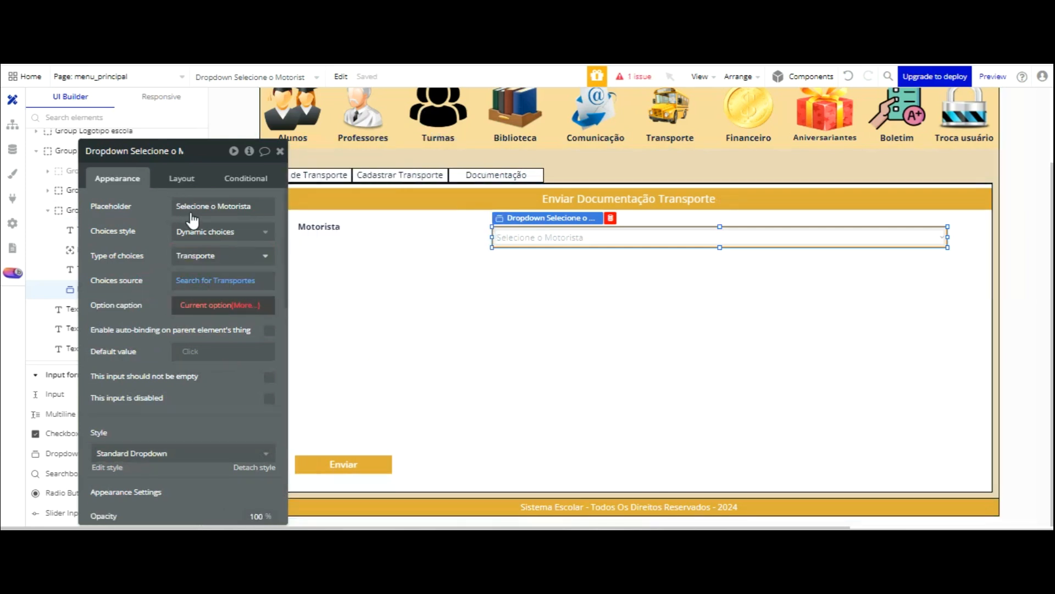
Step: Set the driver dropdown's option caption to Current option's Motorista
{"action": "left_click", "coordinate": [216, 305]}
{"action": "left_click", "coordinate": [219, 337]}
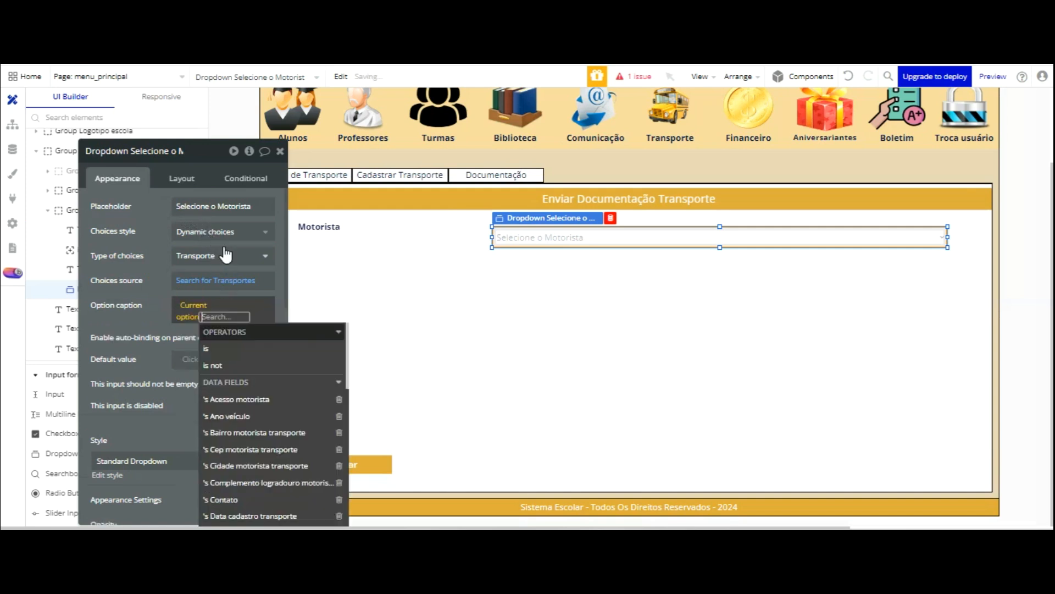
{"action": "scroll", "coordinate": [291, 374], "scroll_direction": "down", "scroll_amount": 3}
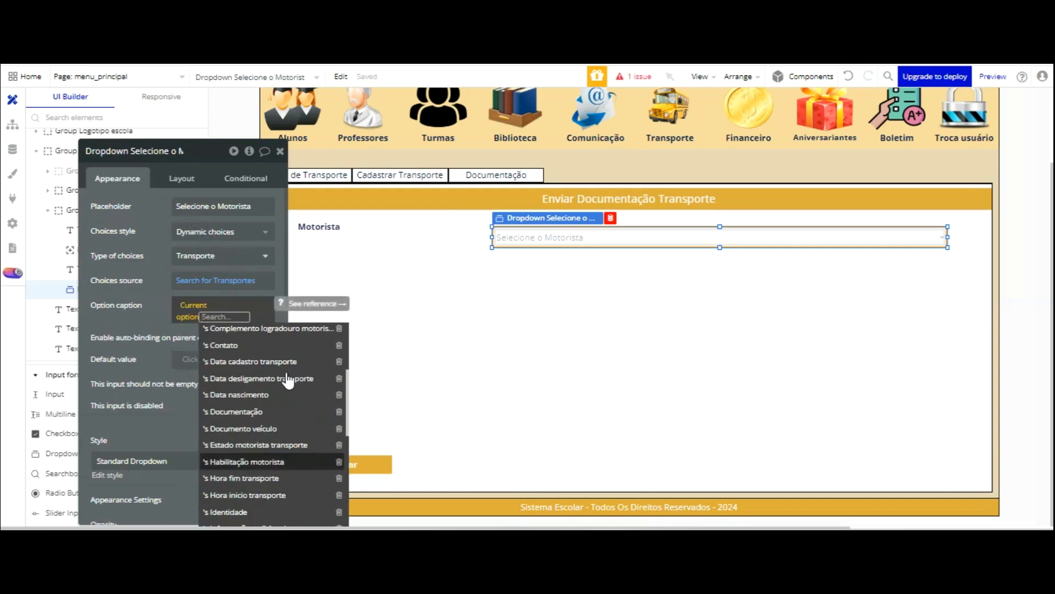
{"action": "scroll", "coordinate": [281, 396], "scroll_direction": "down", "scroll_amount": 3}
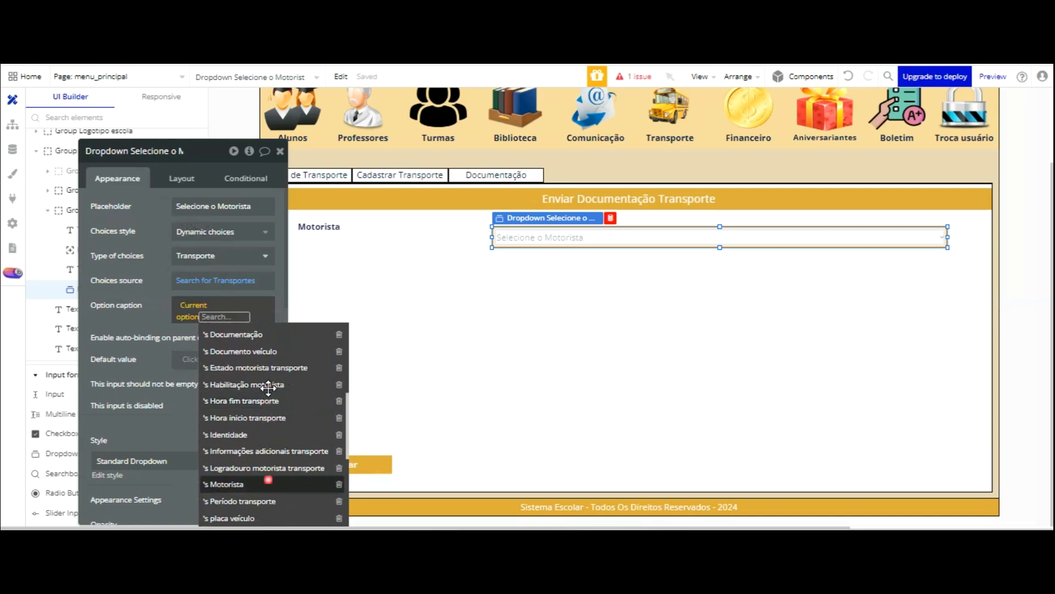
{"action": "left_click", "coordinate": [262, 482]}
{"action": "left_click", "coordinate": [162, 319]}
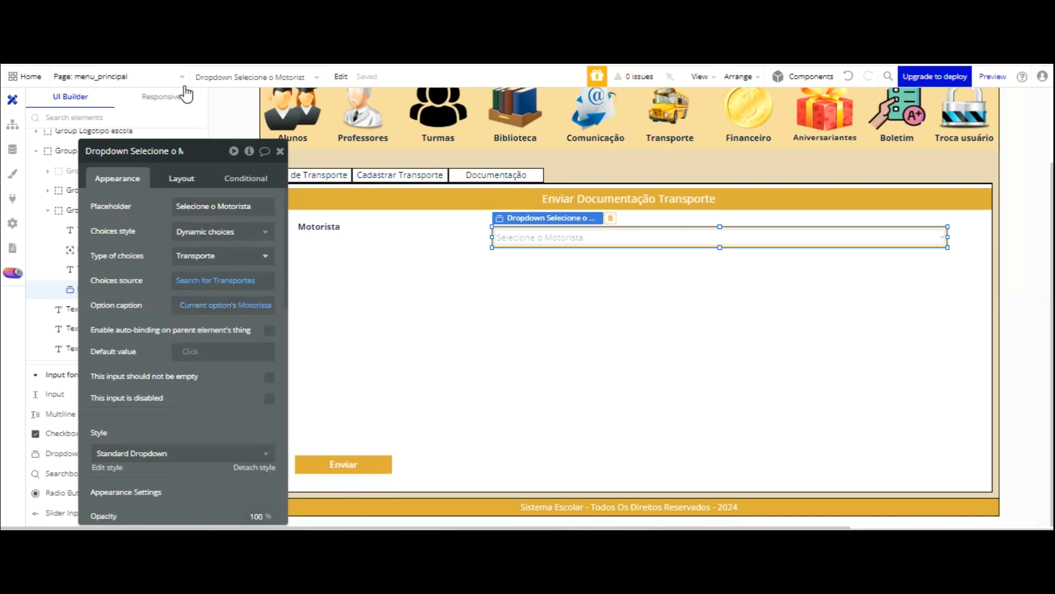
Step: Set the driver dropdown's height to 30
{"action": "left_click", "coordinate": [182, 178]}
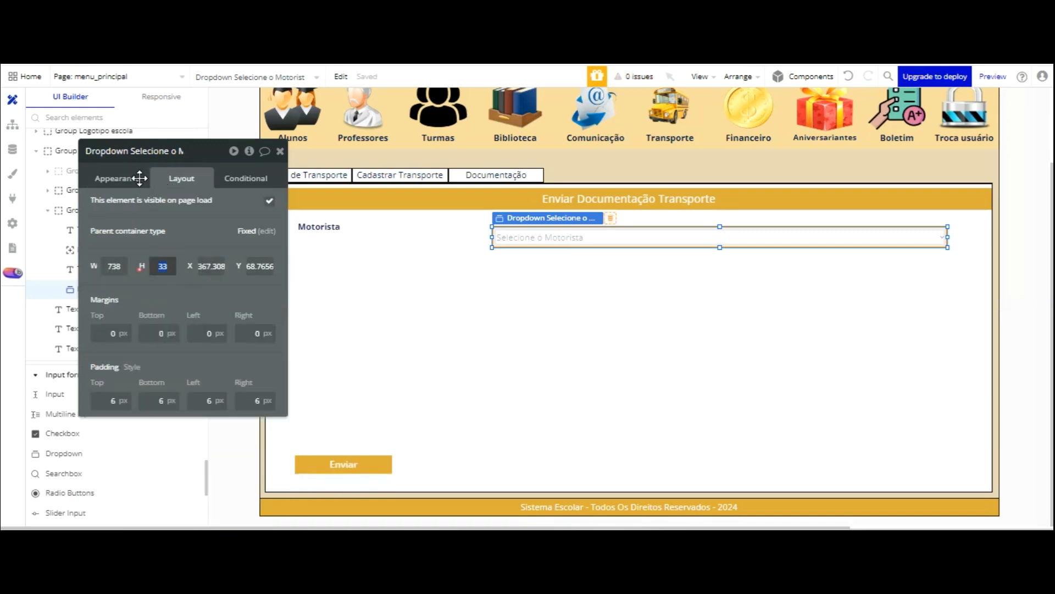
{"action": "type", "text": "30"}
{"action": "key", "text": "Return"}
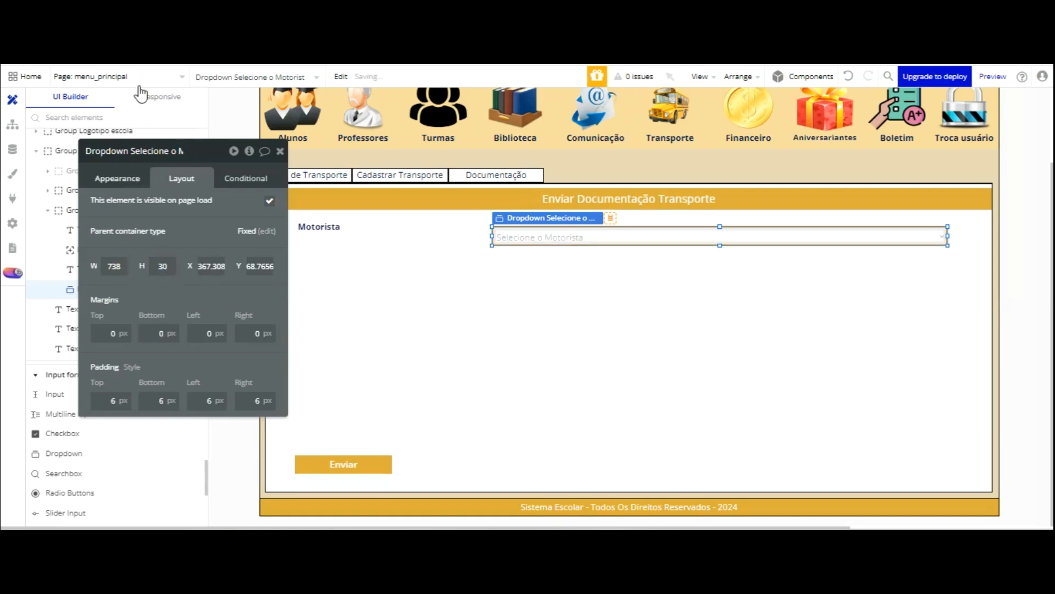
Step: Set the driver dropdown's padding to 10 px on the left and 0 px on the other three sides
{"action": "left_click", "coordinate": [119, 180]}
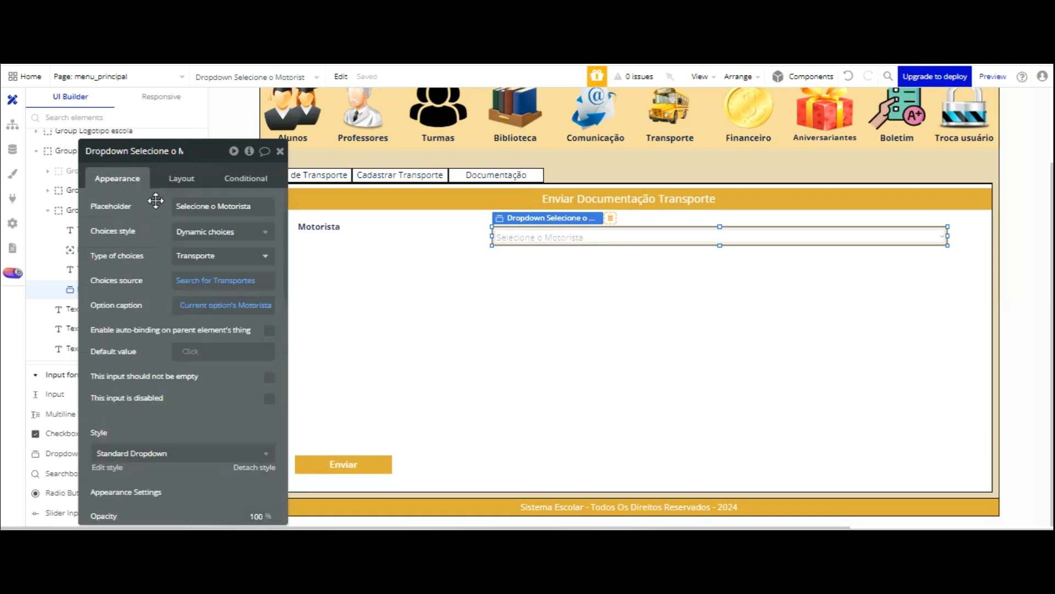
{"action": "scroll", "coordinate": [154, 198], "scroll_direction": "down", "scroll_amount": 3}
{"action": "left_click", "coordinate": [184, 177]}
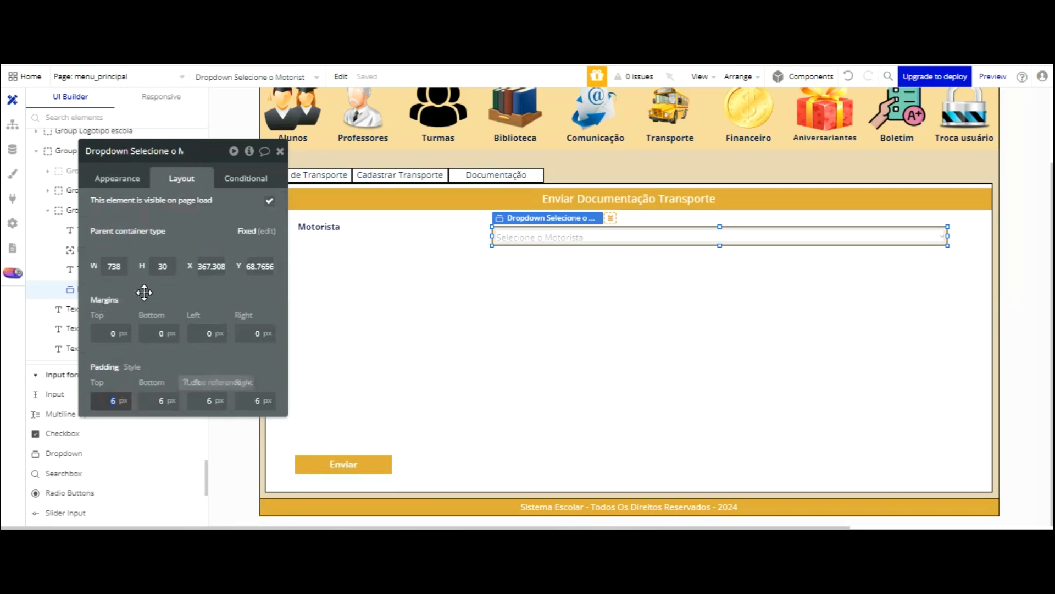
{"action": "key", "text": "Tab"}
{"action": "type", "text": "0"}
{"action": "key", "text": "Tab"}
{"action": "type", "text": "0"}
{"action": "key", "text": "Tab"}
{"action": "type", "text": "0"}
{"action": "key", "text": "Tab"}
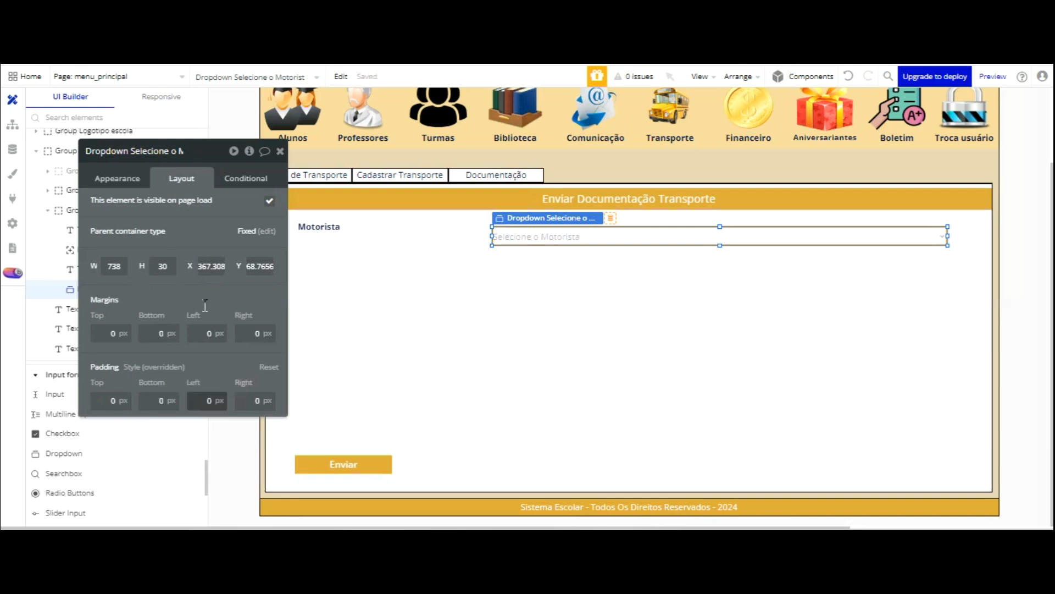
{"action": "left_click", "coordinate": [268, 284]}
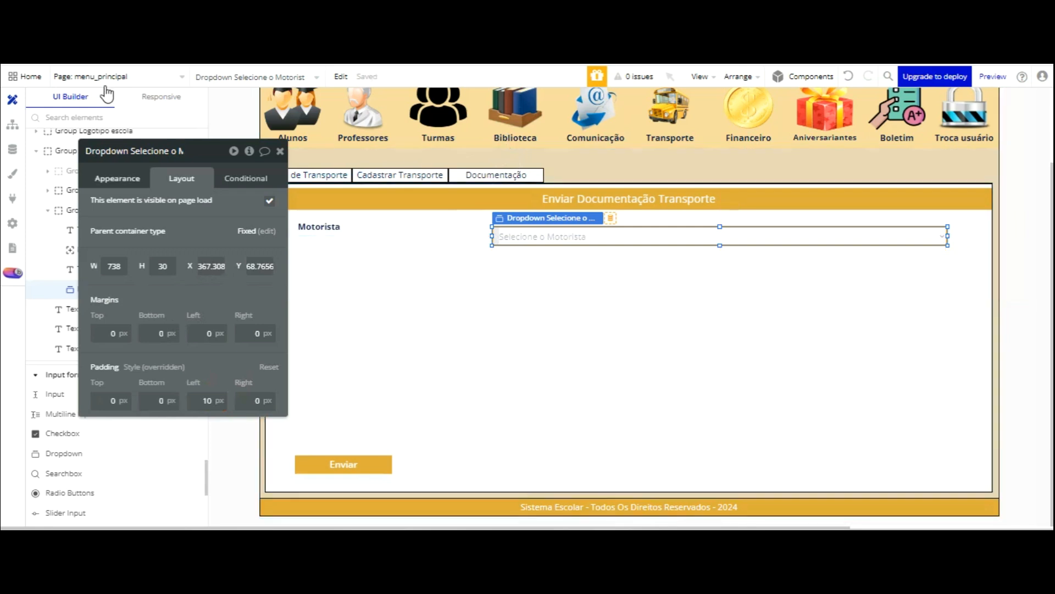
Step: Make the driver dropdown's text bold and its border color solid Text (#091747)
{"action": "left_click", "coordinate": [117, 178]}
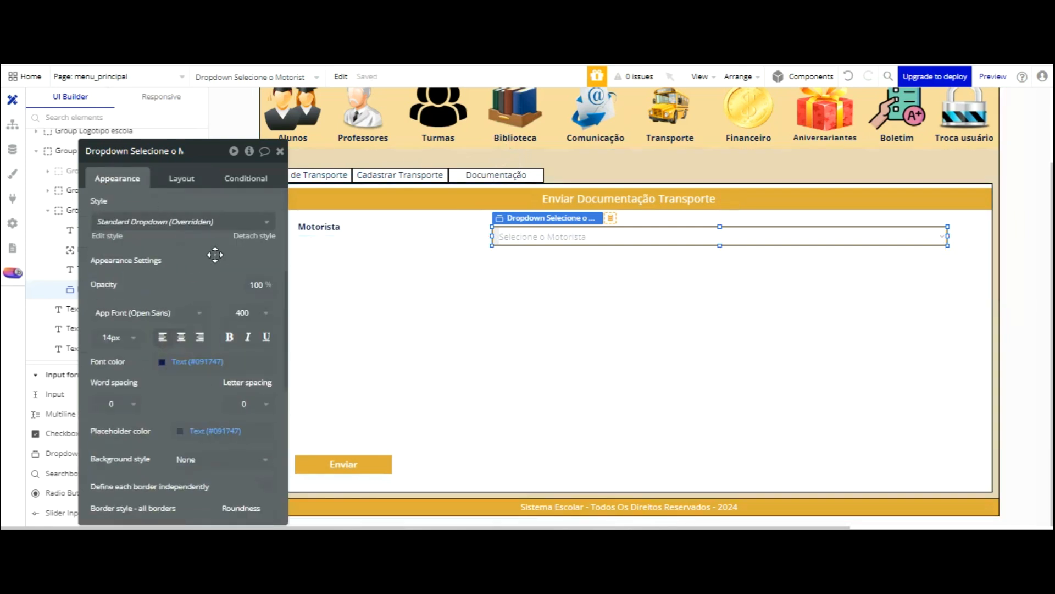
{"action": "left_click", "coordinate": [229, 337]}
{"action": "scroll", "coordinate": [167, 302], "scroll_direction": "down", "scroll_amount": 5}
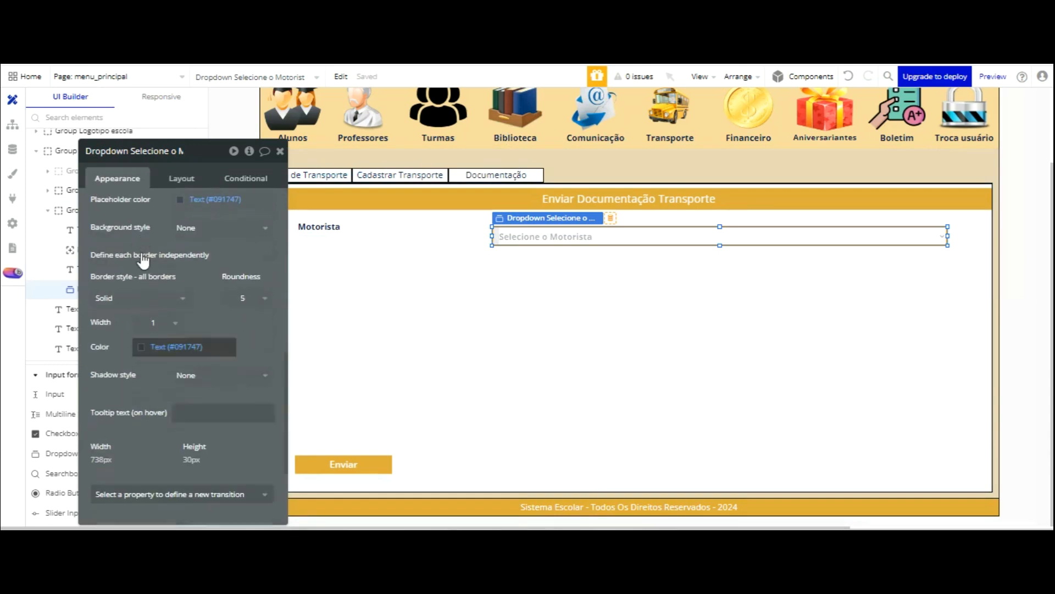
{"action": "left_click", "coordinate": [142, 346]}
{"action": "left_click", "coordinate": [173, 511]}
{"action": "left_click", "coordinate": [205, 317]}
Step: Set the driver dropdown's border roundness to 0
{"action": "left_click", "coordinate": [242, 298]}
{"action": "left_click", "coordinate": [243, 336]}
{"action": "left_click", "coordinate": [208, 309]}
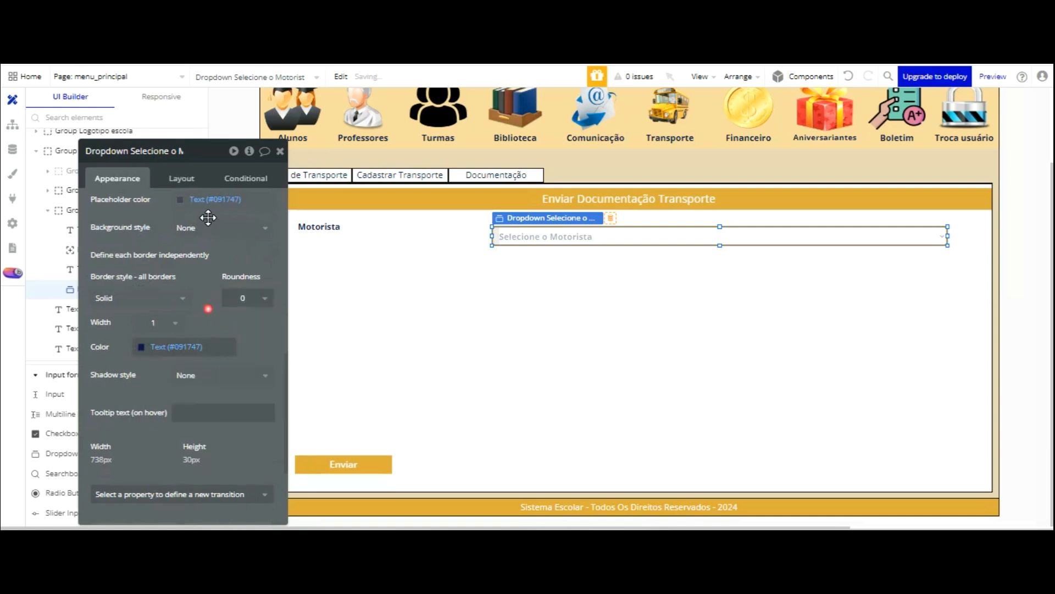
Step: Look through the available visual elements, containers and input forms for a multi-file uploader
{"action": "left_click", "coordinate": [354, 202]}
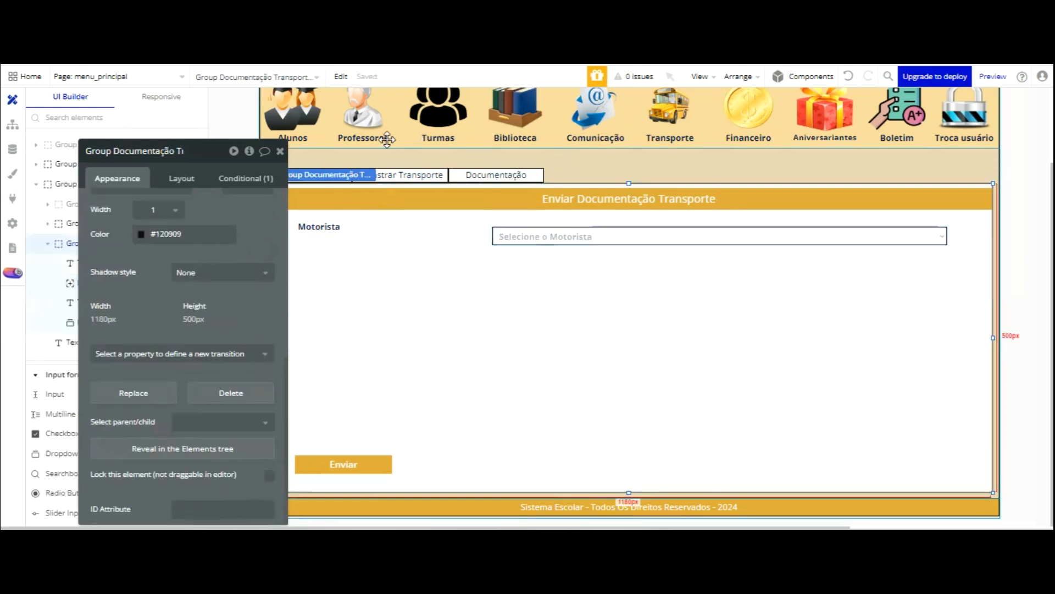
{"action": "left_click_drag", "start_coordinate": [159, 220], "coordinate": [805, 153]}
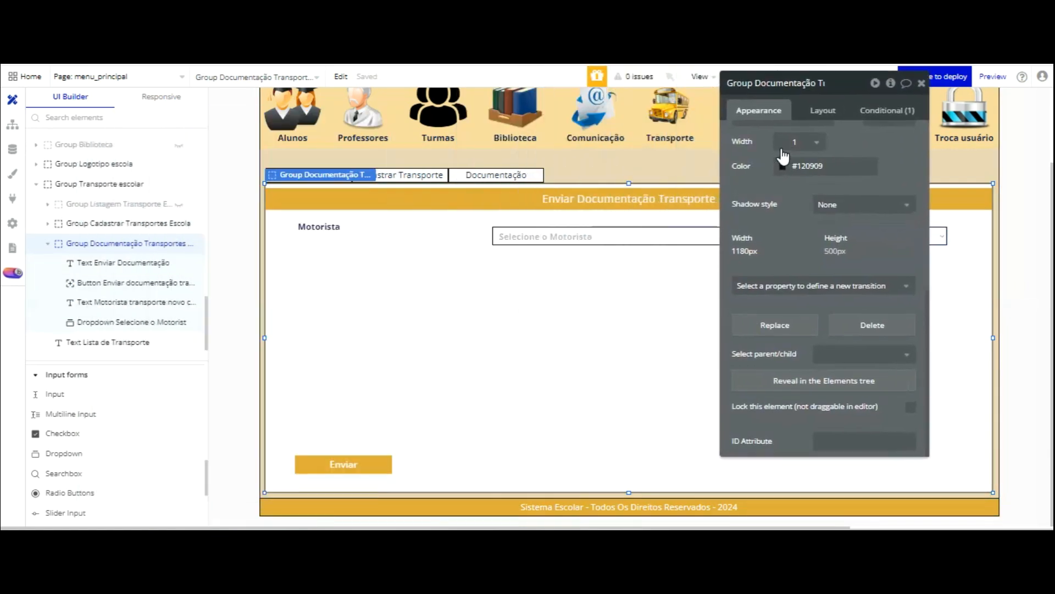
{"action": "scroll", "coordinate": [121, 379], "scroll_direction": "down", "scroll_amount": 2}
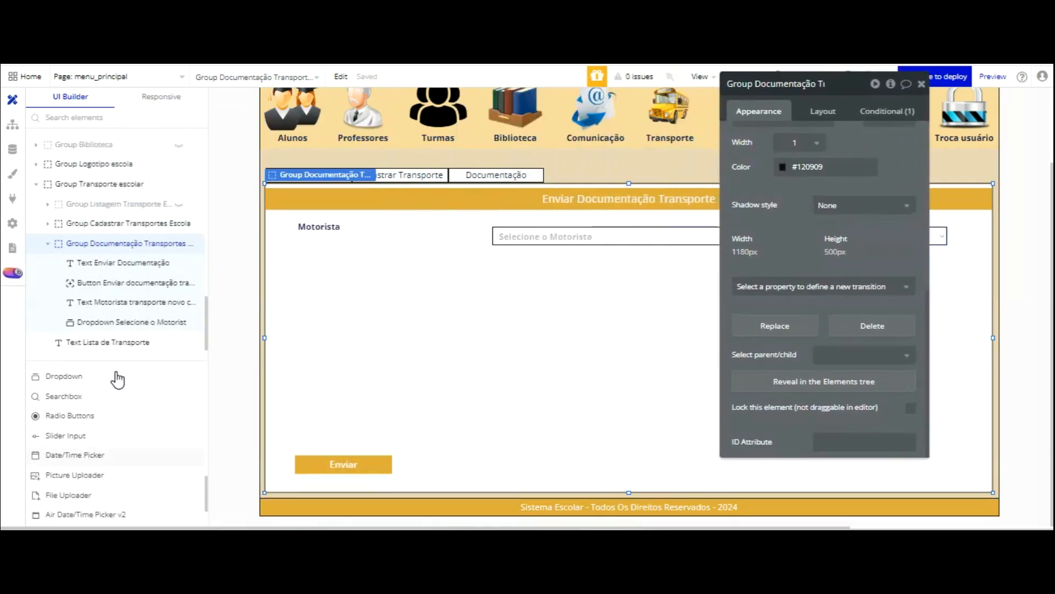
{"action": "scroll", "coordinate": [117, 379], "scroll_direction": "down", "scroll_amount": 2}
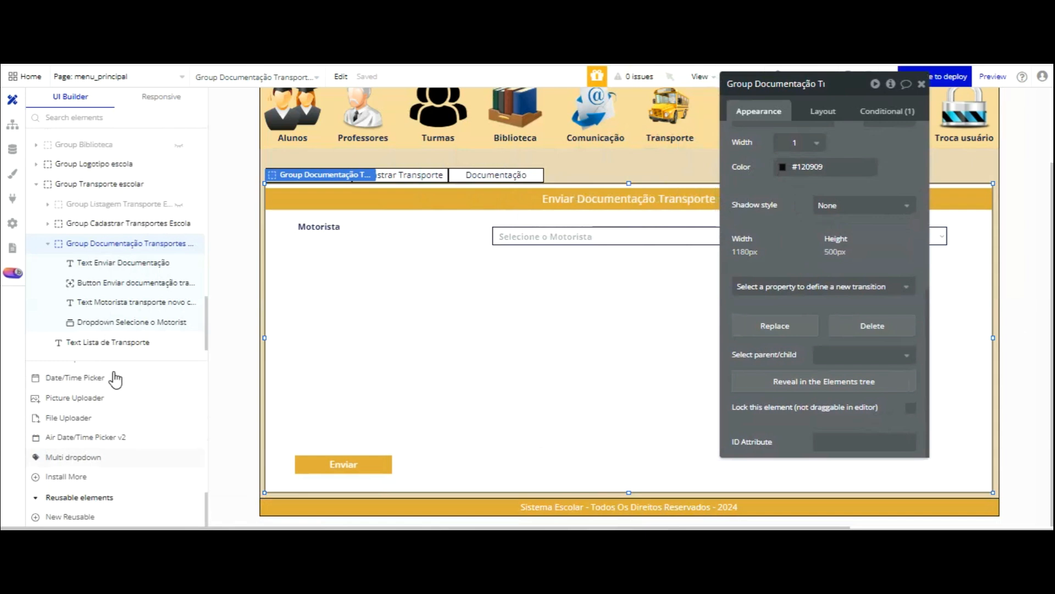
{"action": "scroll", "coordinate": [110, 380], "scroll_direction": "up", "scroll_amount": 8}
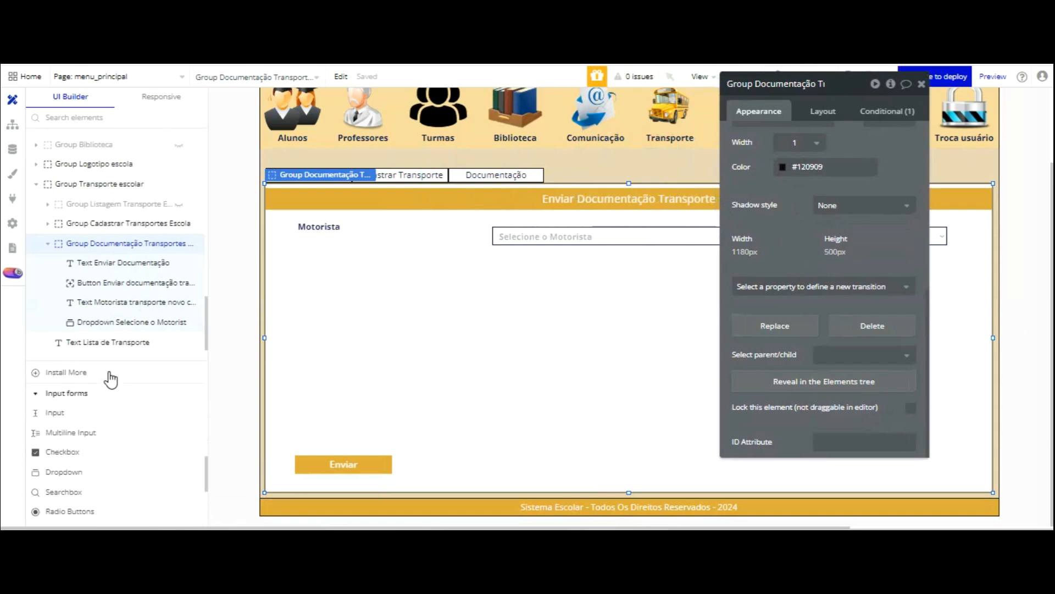
{"action": "scroll", "coordinate": [111, 379], "scroll_direction": "up", "scroll_amount": 4}
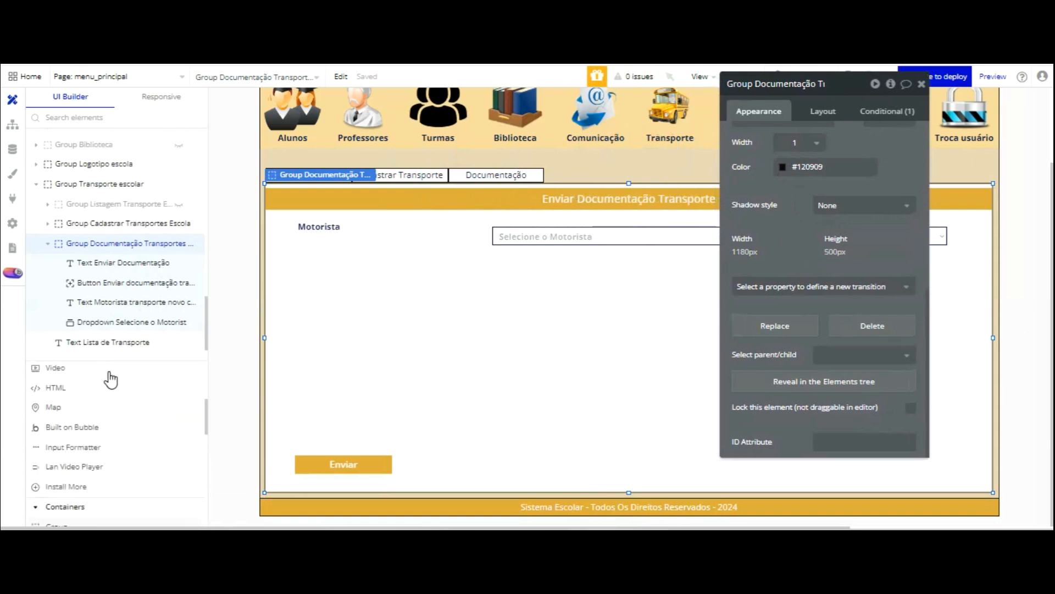
{"action": "scroll", "coordinate": [111, 379], "scroll_direction": "up", "scroll_amount": 1}
{"action": "scroll", "coordinate": [111, 379], "scroll_direction": "down", "scroll_amount": 3}
{"action": "scroll", "coordinate": [110, 378], "scroll_direction": "down", "scroll_amount": 3}
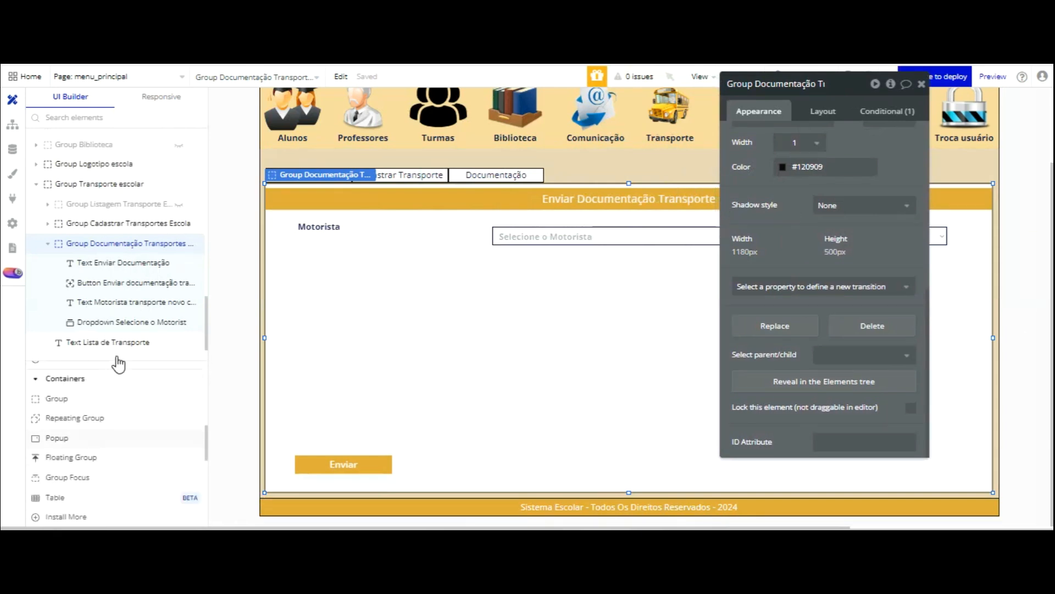
{"action": "scroll", "coordinate": [118, 364], "scroll_direction": "down", "scroll_amount": 3}
{"action": "scroll", "coordinate": [117, 364], "scroll_direction": "down", "scroll_amount": 3}
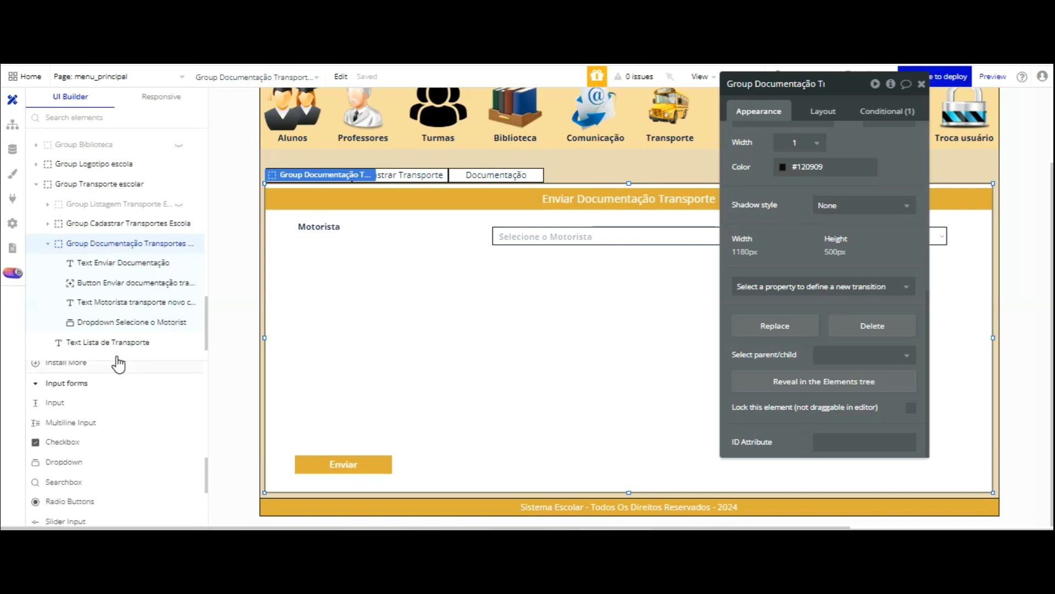
{"action": "scroll", "coordinate": [118, 363], "scroll_direction": "down", "scroll_amount": 6}
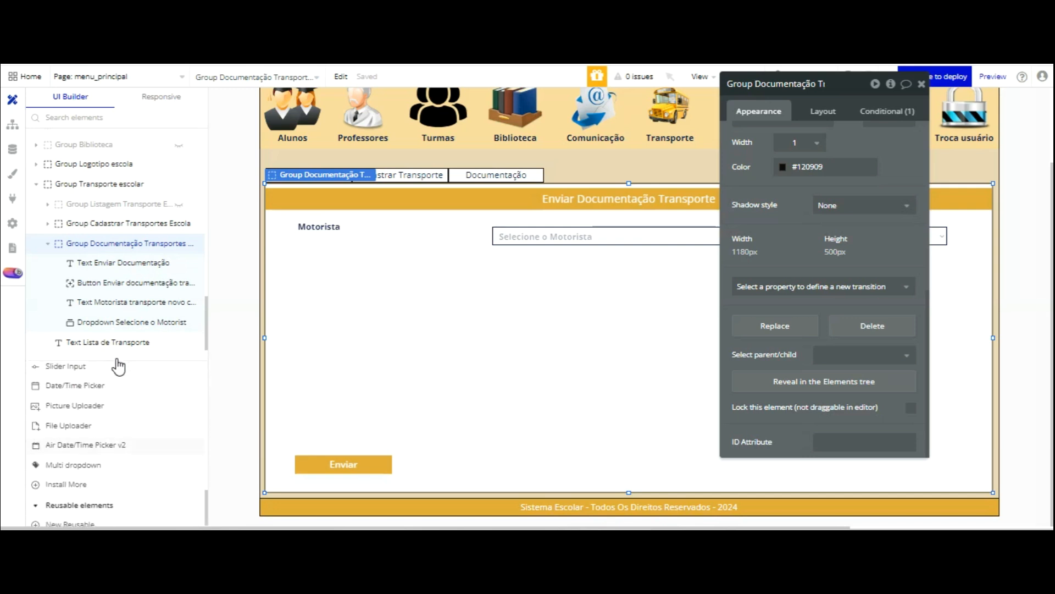
{"action": "scroll", "coordinate": [118, 367], "scroll_direction": "down", "scroll_amount": 1}
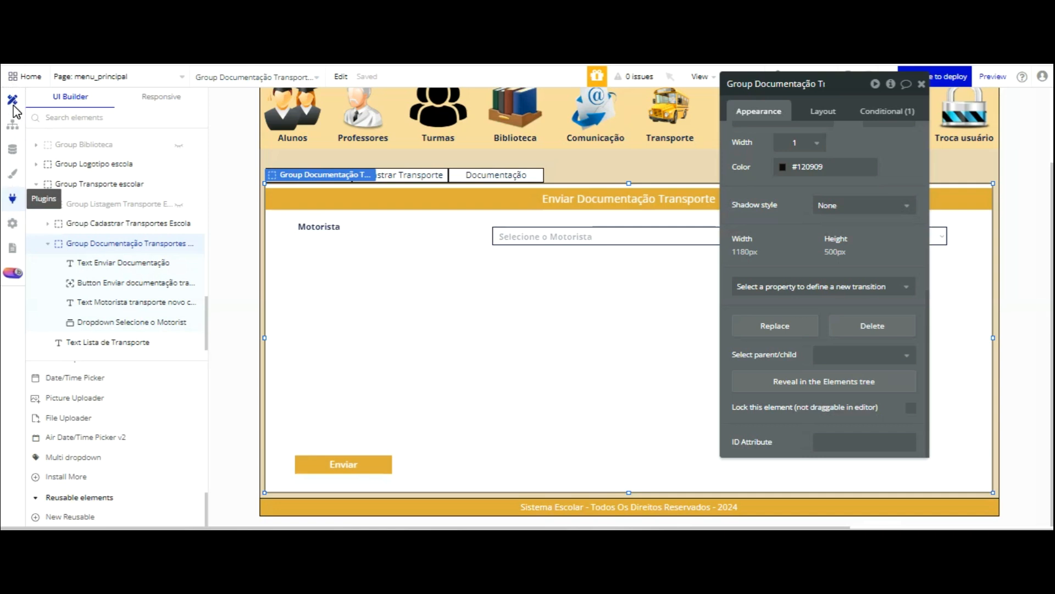
Step: Search the plugins to add for "multi" and install Multi-File Uploader - Dropzone
{"action": "left_click", "coordinate": [12, 198]}
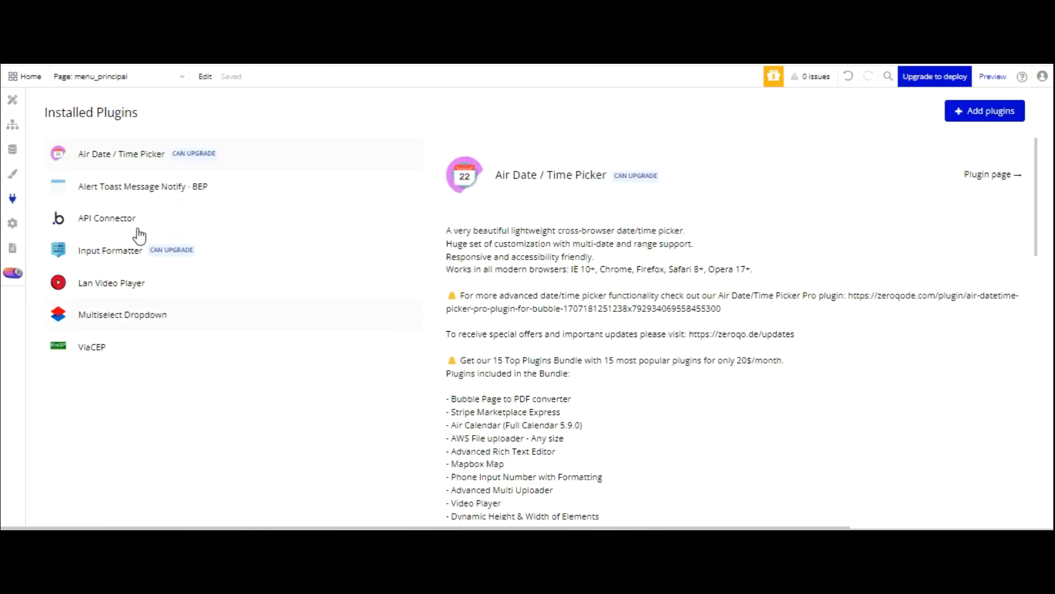
{"action": "left_click", "coordinate": [985, 111]}
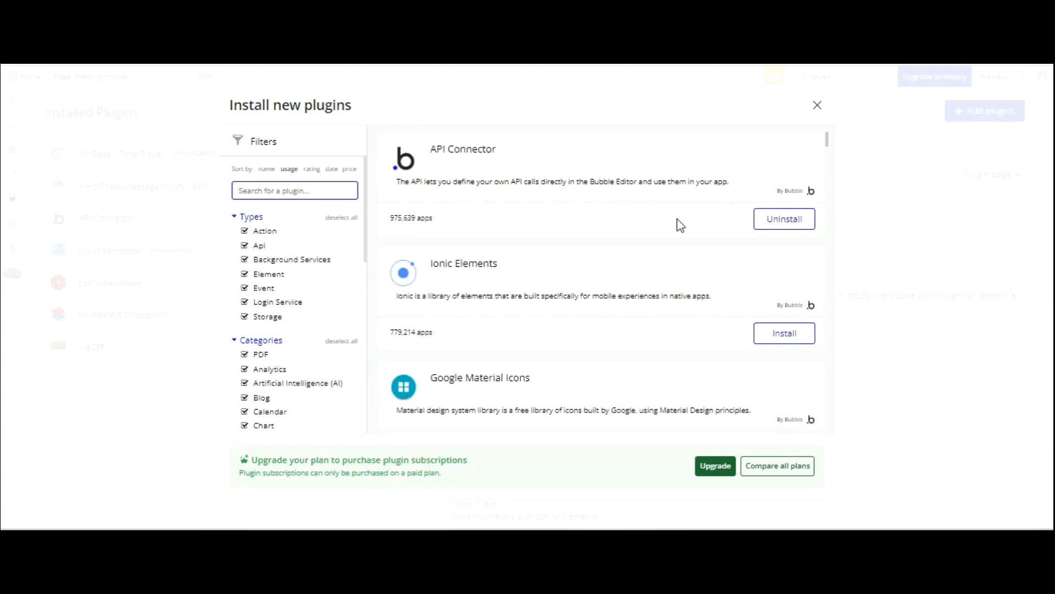
{"action": "type", "text": "multi"}
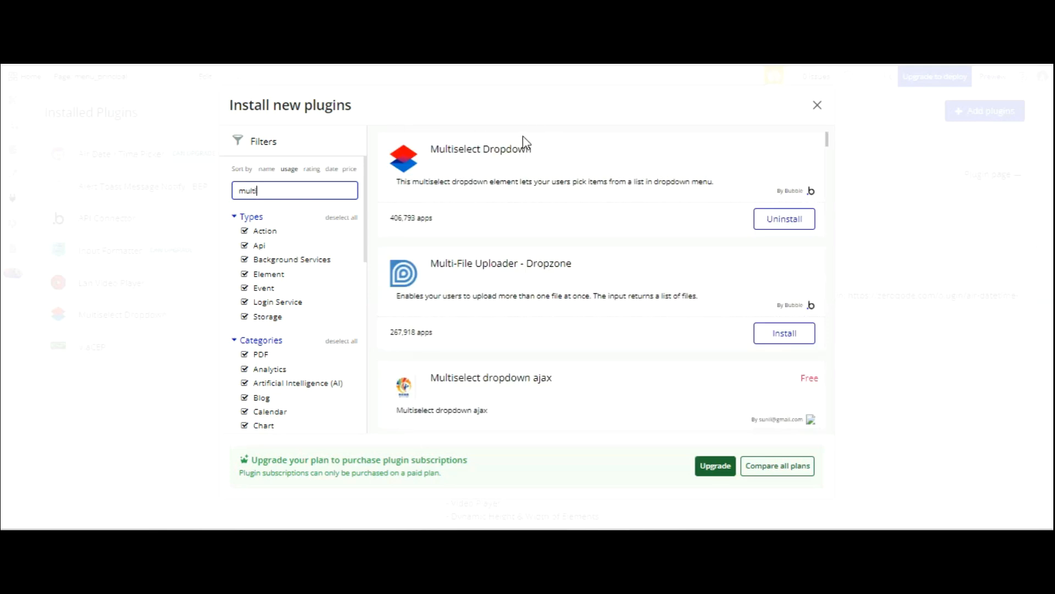
{"action": "left_click", "coordinate": [780, 338]}
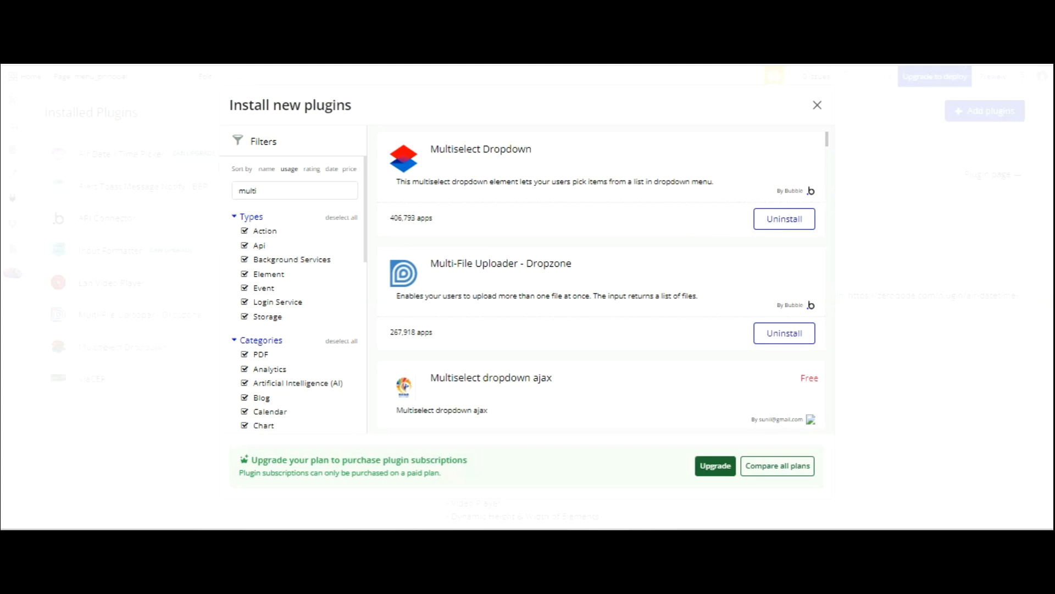
Step: Place a Multi-File Uploader about 226 px wide and 320 px high between the Motorista label and the Enviar button
{"action": "left_click", "coordinate": [818, 105]}
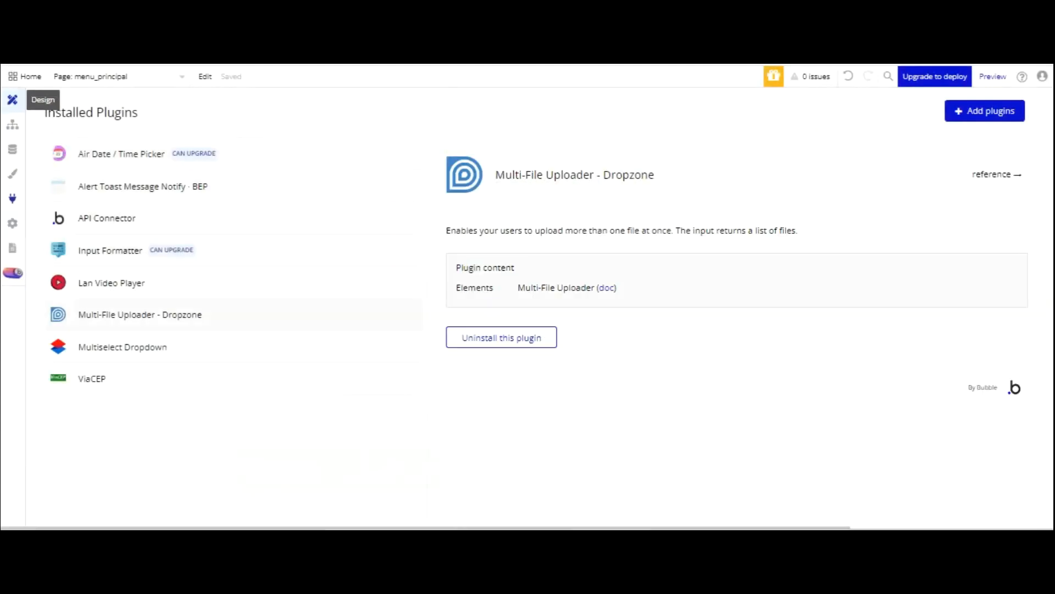
{"action": "left_click", "coordinate": [12, 99]}
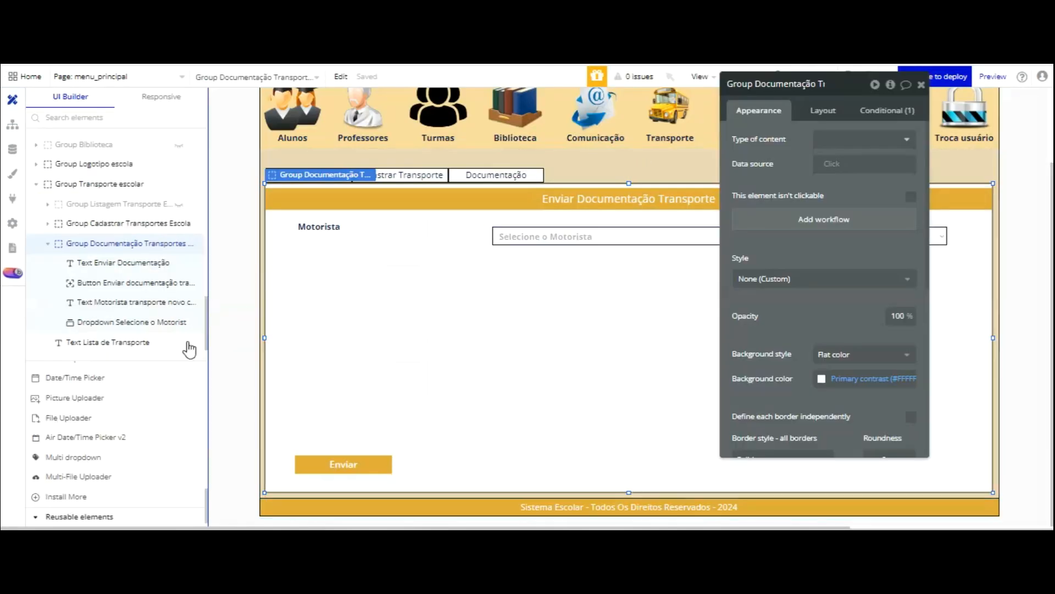
{"action": "left_click", "coordinate": [170, 456]}
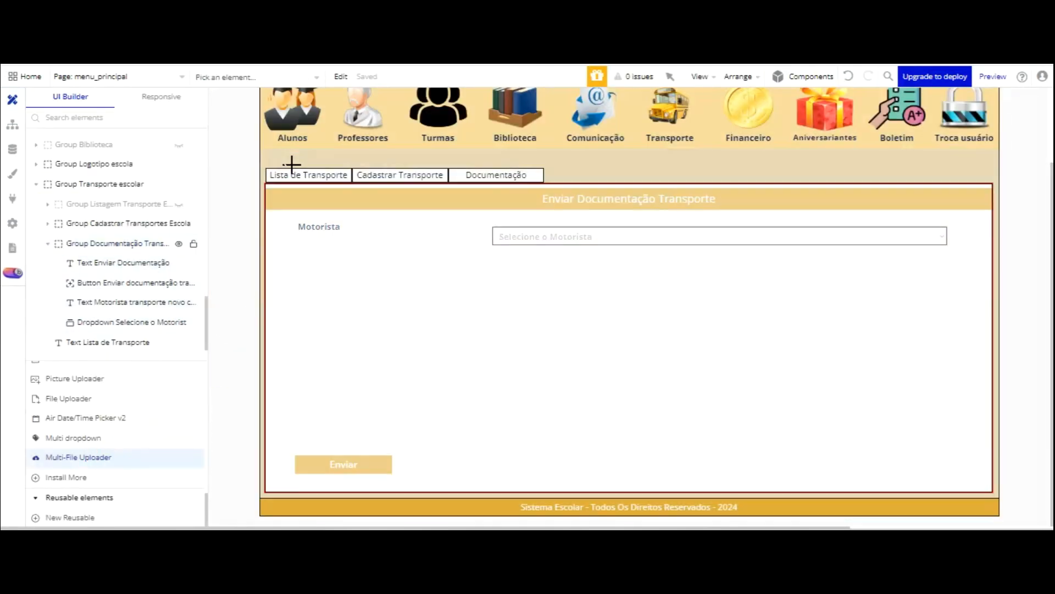
{"action": "mouse_move", "coordinate": [285, 247]}
{"action": "left_mouse_down"}
{"action": "mouse_move", "coordinate": [353, 309]}
{"action": "mouse_move", "coordinate": [421, 335]}
{"action": "mouse_move", "coordinate": [426, 445]}
{"action": "left_mouse_up"}
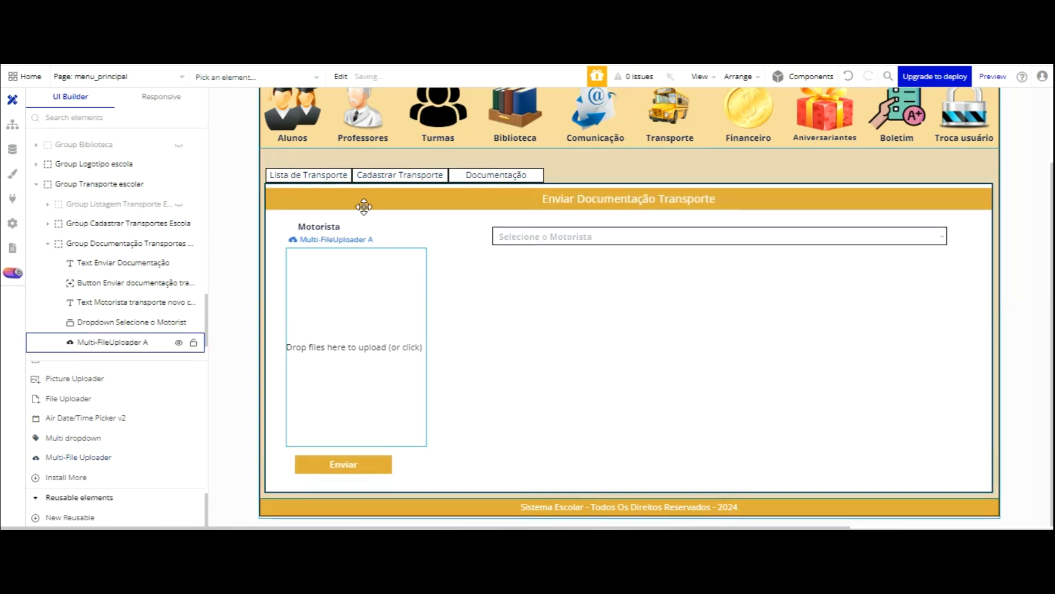
Step: Name the uploader "Multi-FileUploader Doc transporte" and set its display message to "Arraste ou clique para adicionar os arquivos"
{"action": "left_click", "coordinate": [809, 84]}
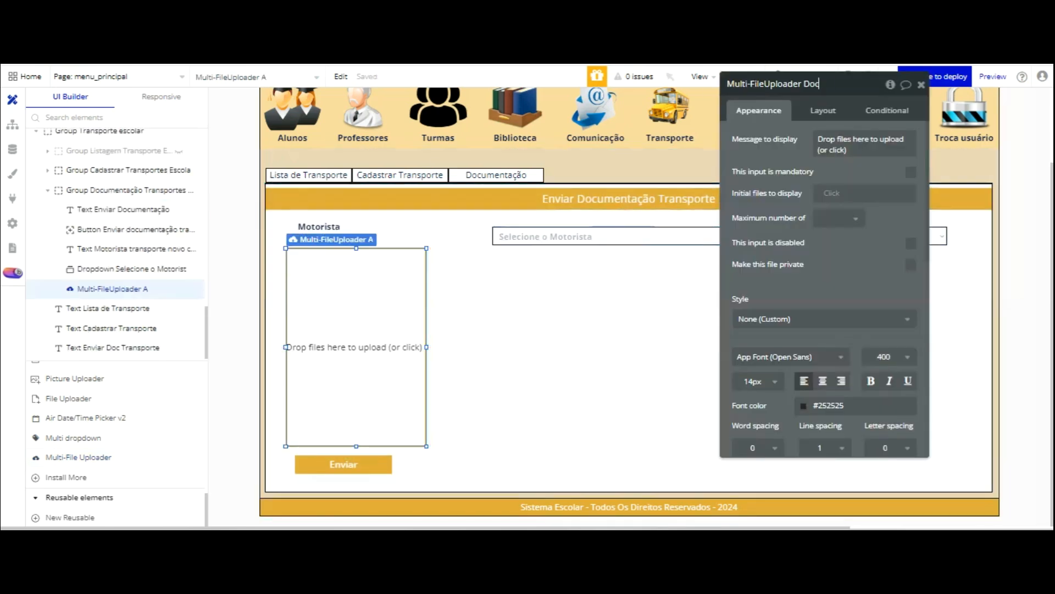
{"action": "type", "text": "Doc transporte"}
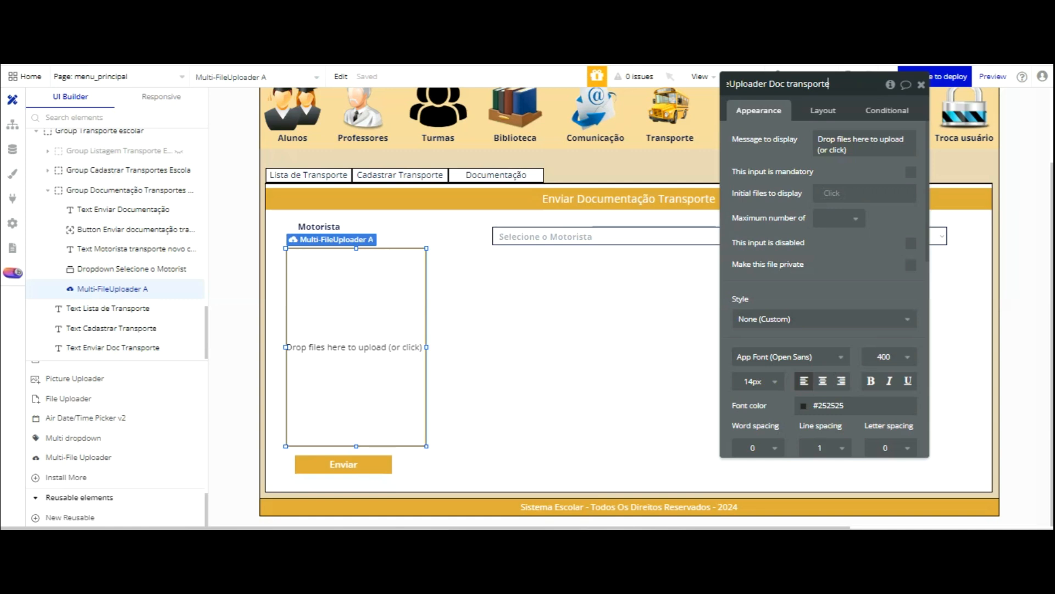
{"action": "left_click", "coordinate": [843, 144]}
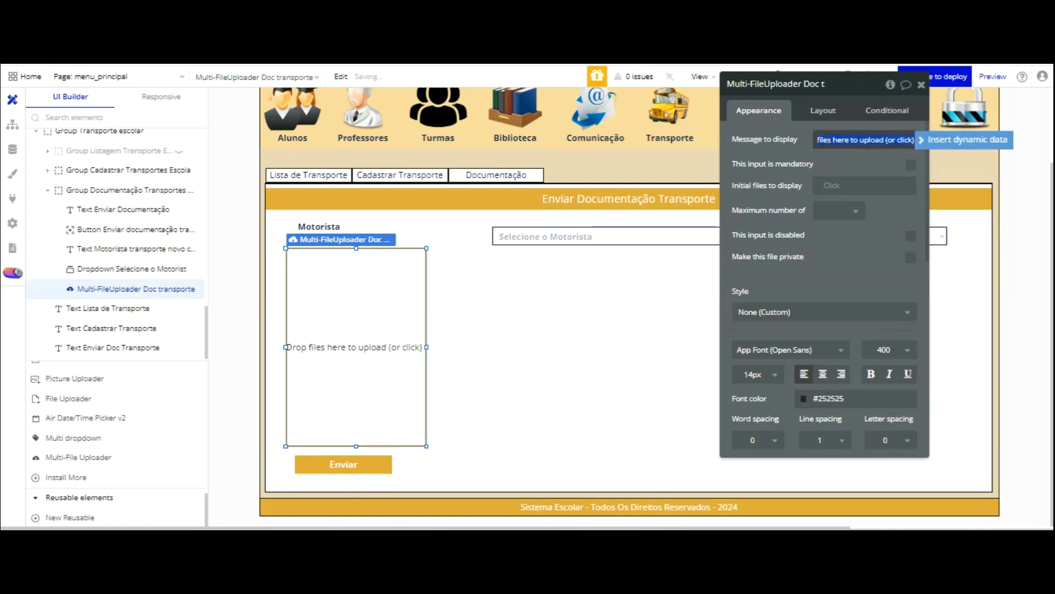
{"action": "type", "text": "Arraste ou clique para adin"}
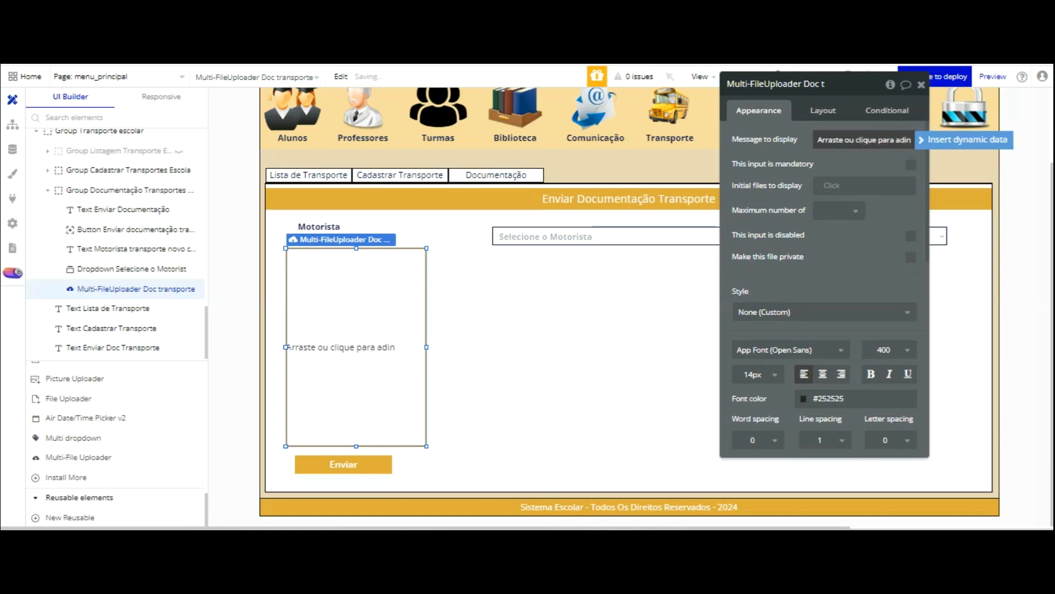
{"action": "key", "text": "BackSpace"}
{"action": "type", "text": "cionar os aruivos"}
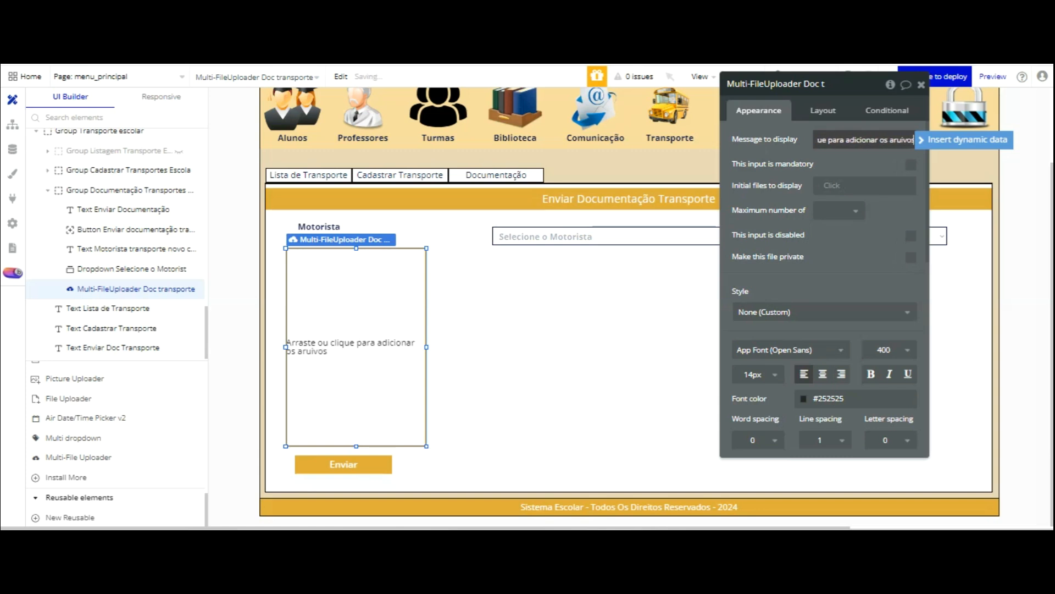
{"action": "left_click", "coordinate": [897, 139]}
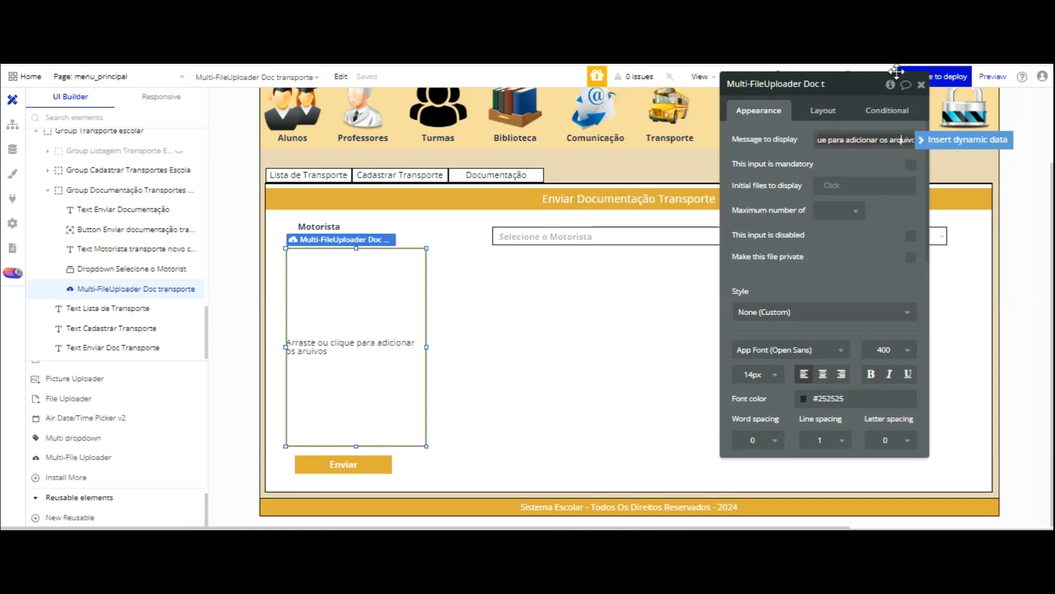
{"action": "left_click", "coordinate": [884, 162]}
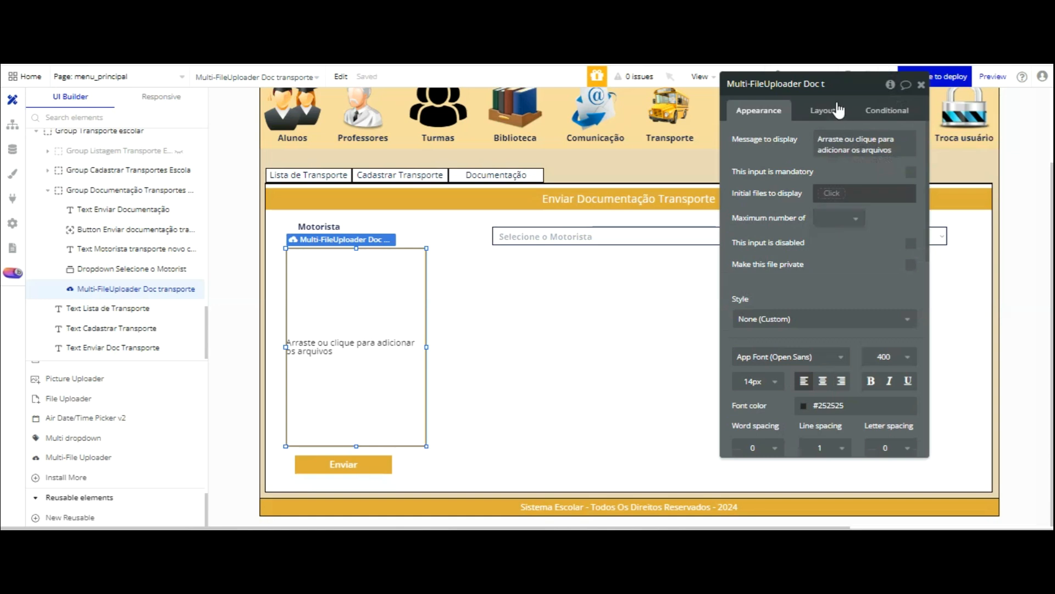
Step: Limit the uploader to a maximum of 10 files and make its message text centered and bold
{"action": "left_click", "coordinate": [840, 218]}
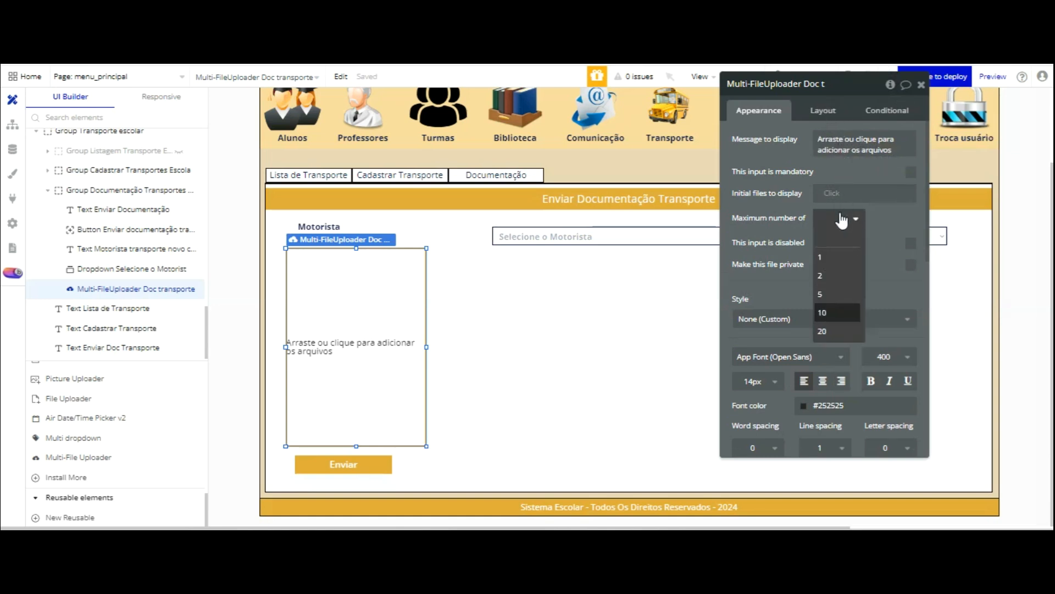
{"action": "left_click", "coordinate": [825, 312]}
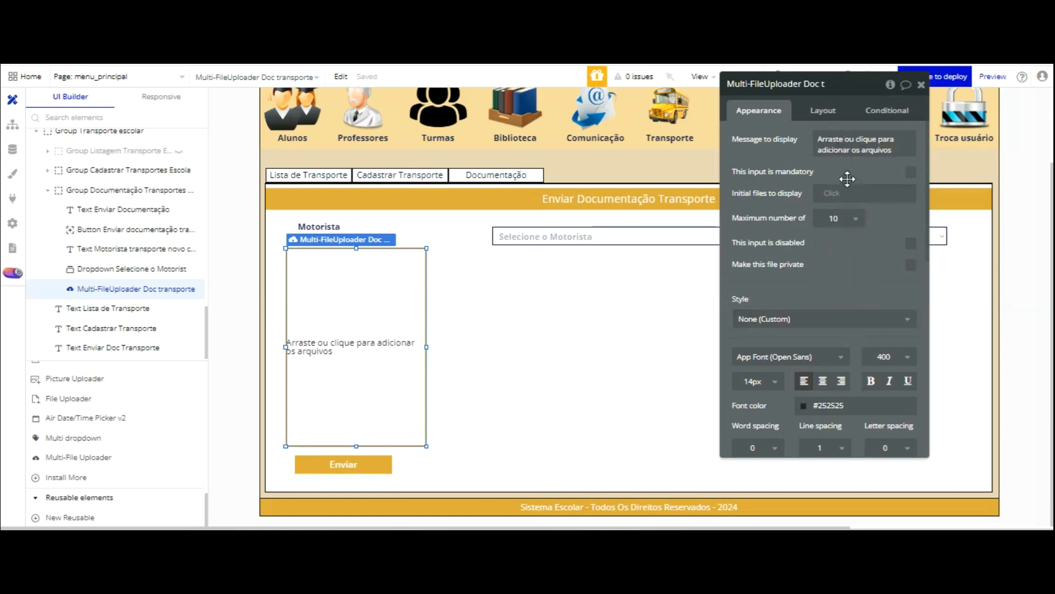
{"action": "scroll", "coordinate": [839, 215], "scroll_direction": "down", "scroll_amount": 2}
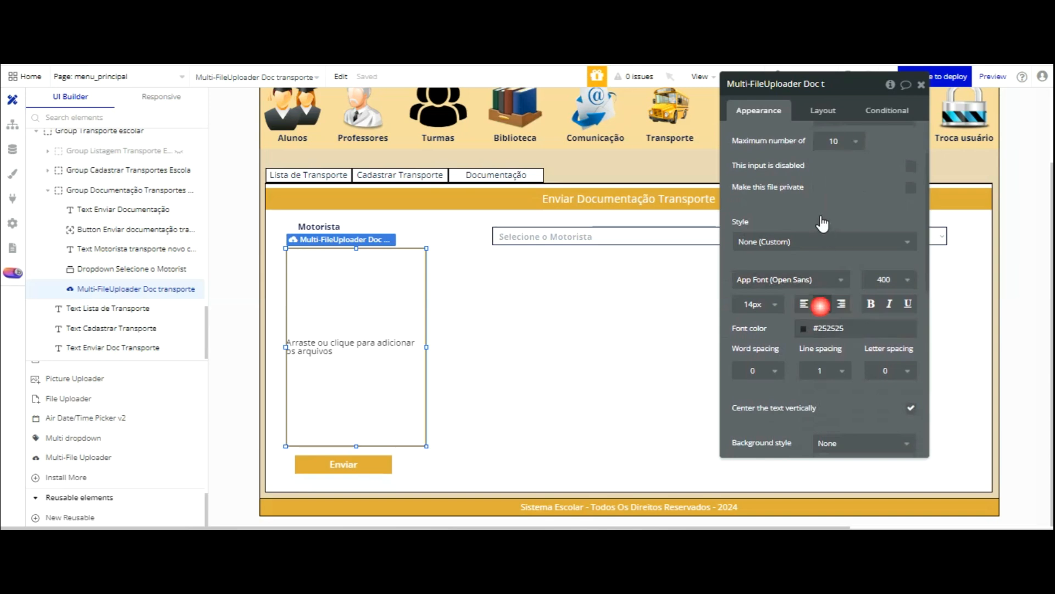
{"action": "left_click", "coordinate": [823, 304]}
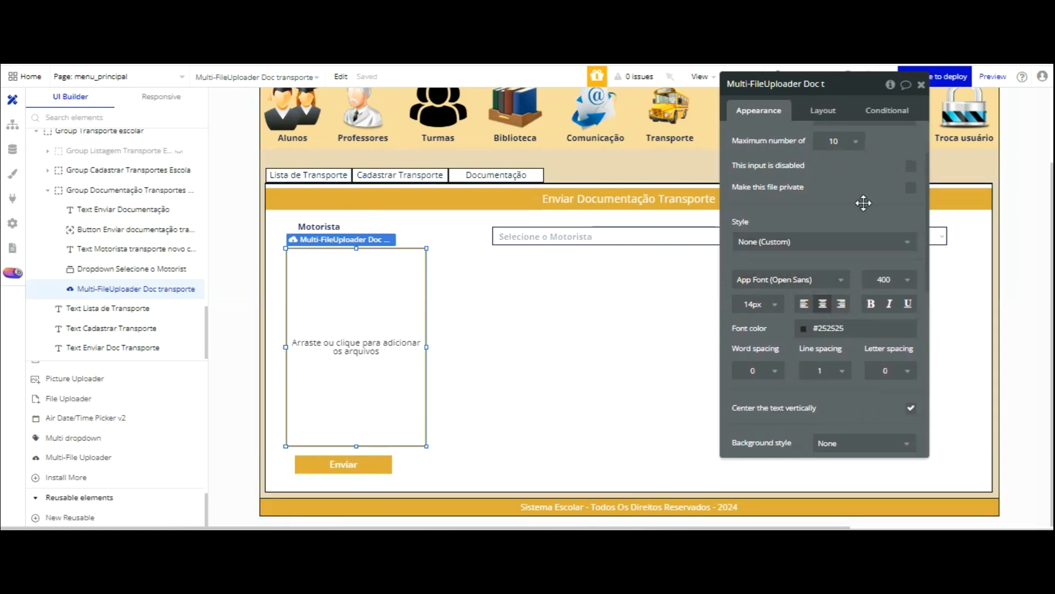
{"action": "left_click", "coordinate": [870, 303]}
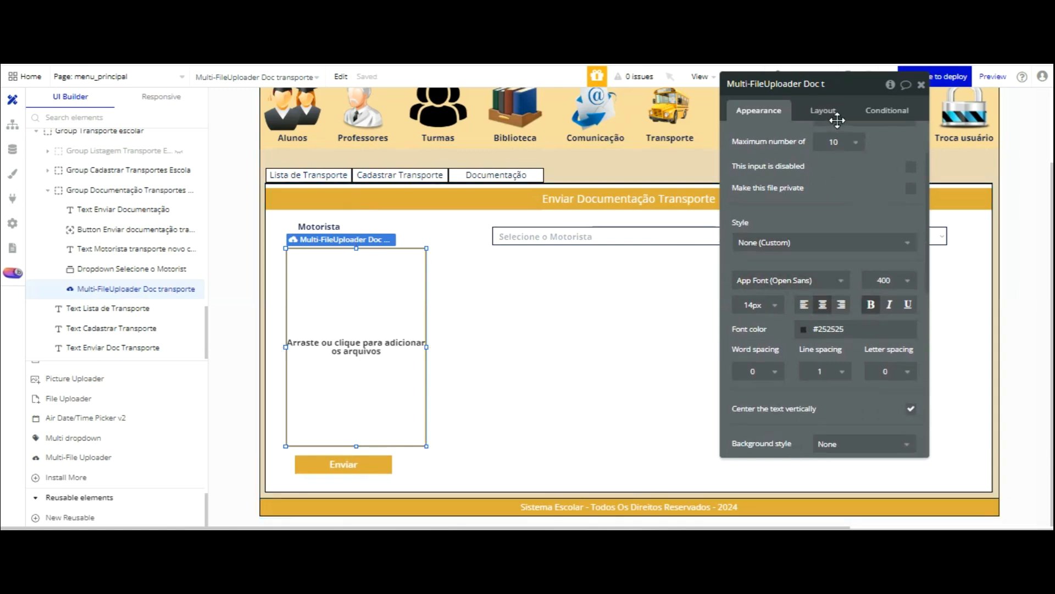
Step: Insert leading space before the uploader's message text
{"action": "scroll", "coordinate": [837, 121], "scroll_direction": "up", "scroll_amount": 2}
{"action": "left_click", "coordinate": [817, 139]}
{"action": "left_click", "coordinate": [816, 140]}
{"action": "left_click", "coordinate": [817, 140]}
{"action": "left_click", "coordinate": [817, 140]}
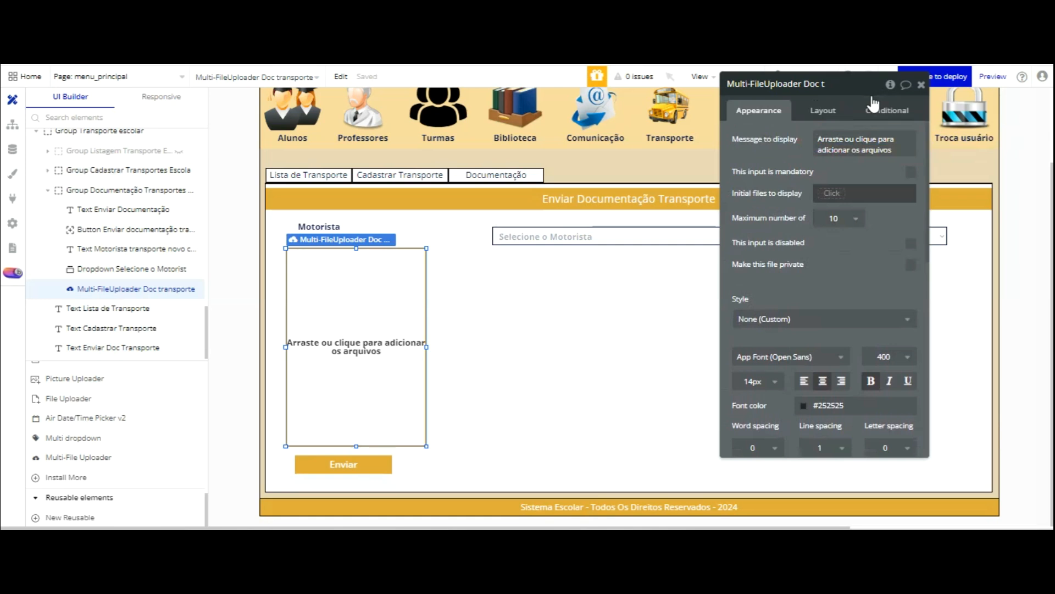
{"action": "left_click", "coordinate": [834, 140]}
{"action": "left_click", "coordinate": [837, 139]}
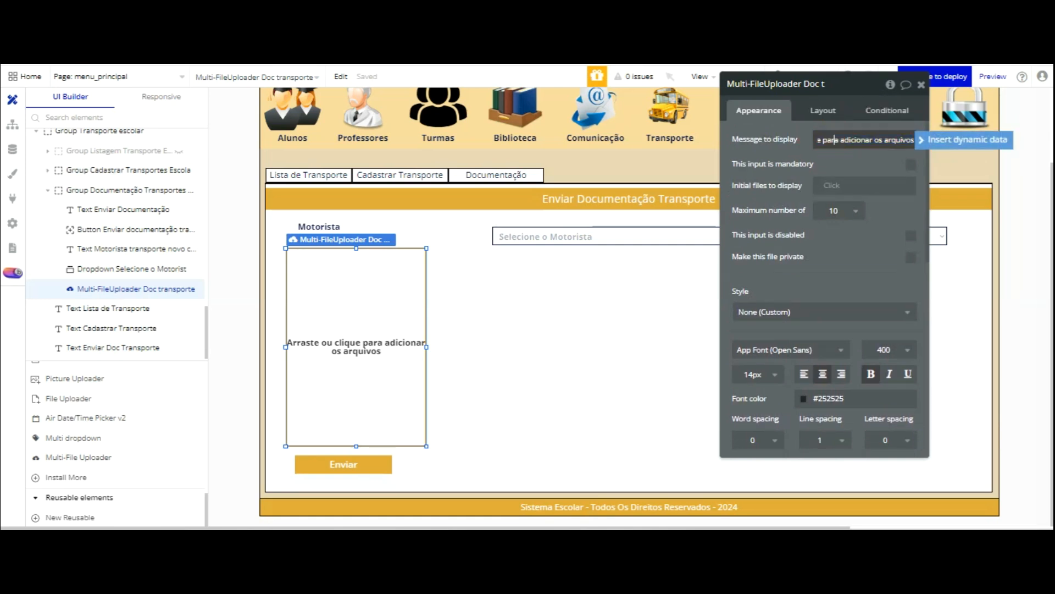
{"action": "key", "text": "Home"}
{"action": "key", "text": "End"}
{"action": "left_click", "coordinate": [867, 75]}
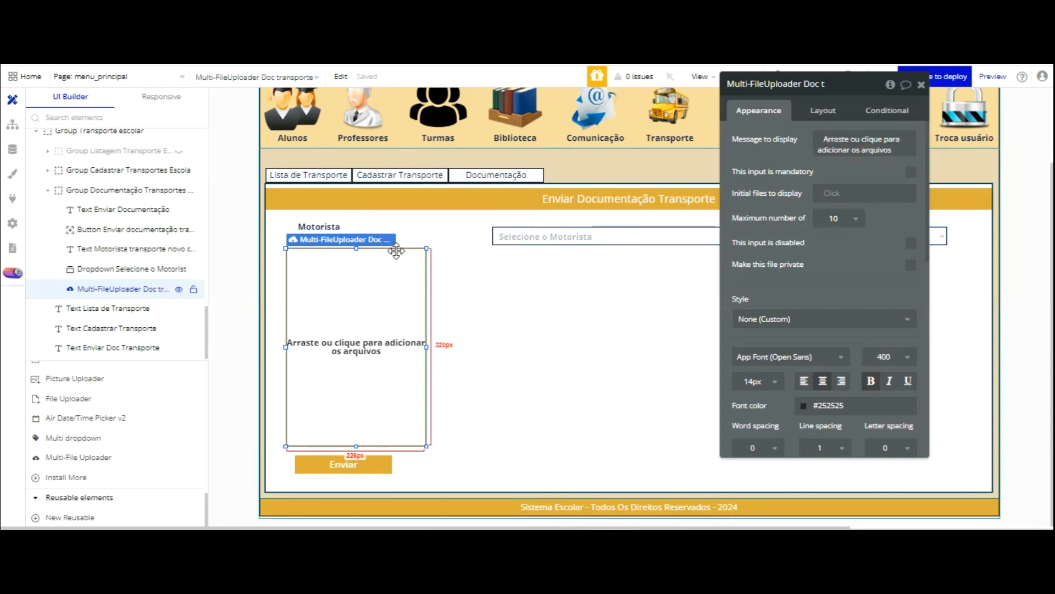
Step: Widen the uploader to about 276 px and shift it slightly toward the left edge of the documentation group
{"action": "left_click_drag", "start_coordinate": [424, 255], "coordinate": [454, 253]}
{"action": "left_click_drag", "start_coordinate": [403, 320], "coordinate": [393, 318]}
{"action": "left_click_drag", "start_coordinate": [398, 295], "coordinate": [398, 296]}
Step: Detach the style of the "Enviar Documentação Transporte" heading and copy its background color #DFAD39
{"action": "left_click", "coordinate": [477, 197]}
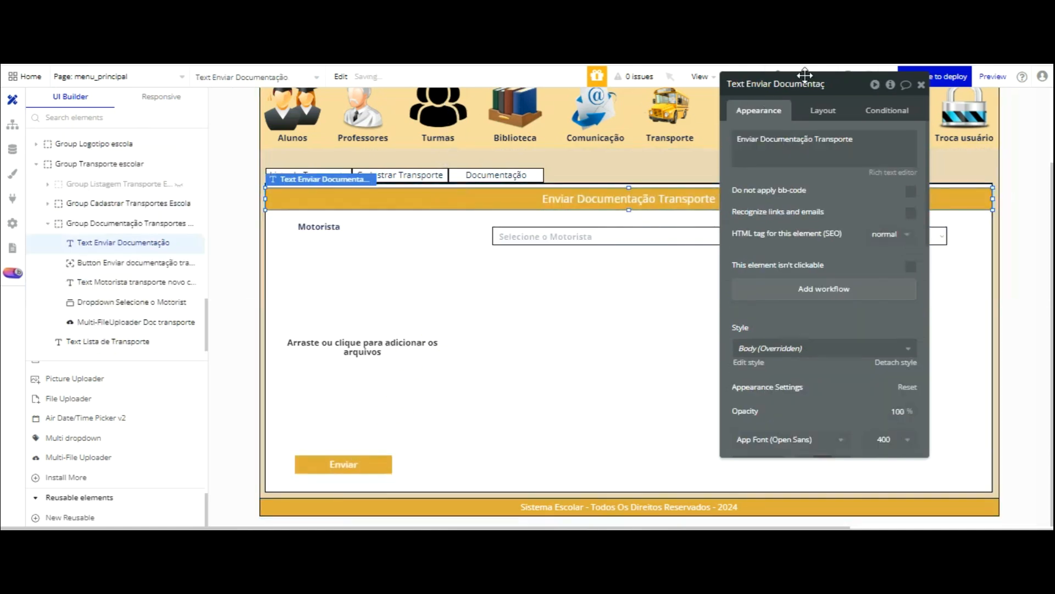
{"action": "left_click", "coordinate": [893, 361]}
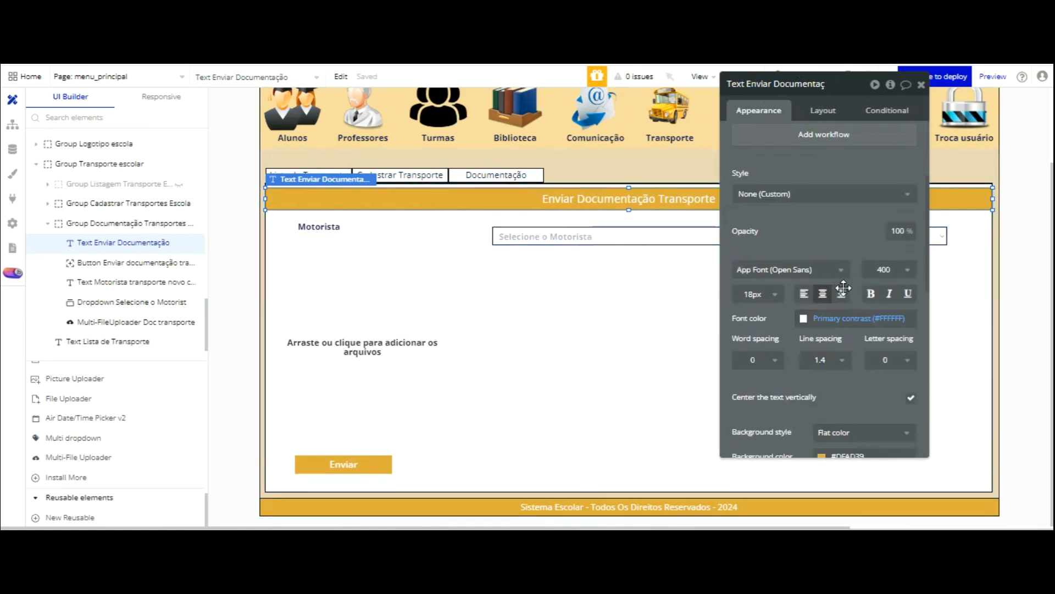
{"action": "scroll", "coordinate": [832, 281], "scroll_direction": "down", "scroll_amount": 3}
{"action": "left_click", "coordinate": [852, 302]}
{"action": "left_click", "coordinate": [871, 432]}
{"action": "key", "text": "ctrl+c"}
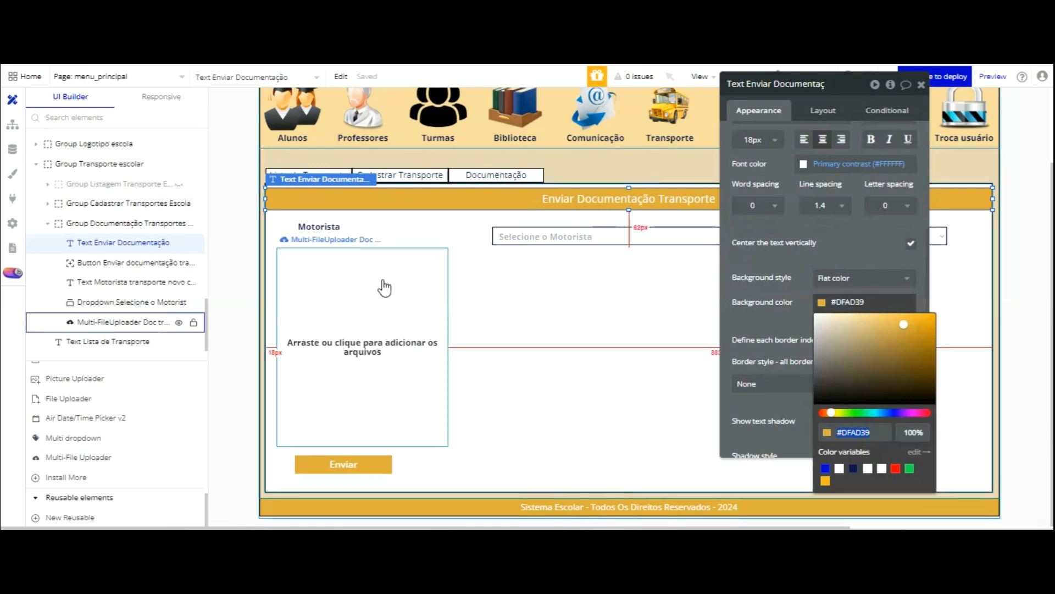
Step: Give the uploader a flat background color of #DFAD39
{"action": "left_click", "coordinate": [418, 277]}
{"action": "left_click", "coordinate": [847, 367]}
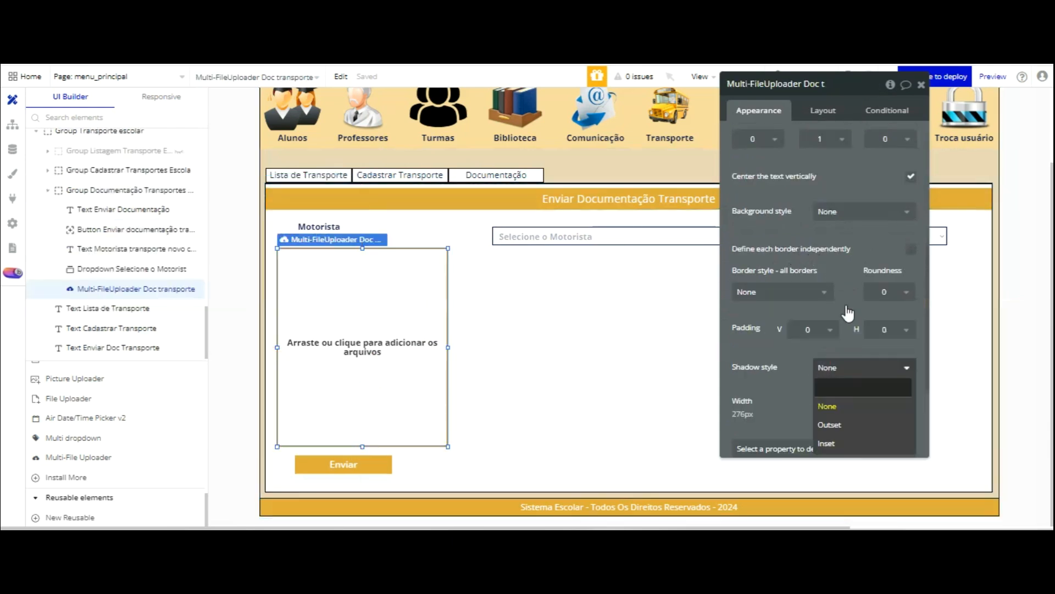
{"action": "left_click", "coordinate": [841, 212]}
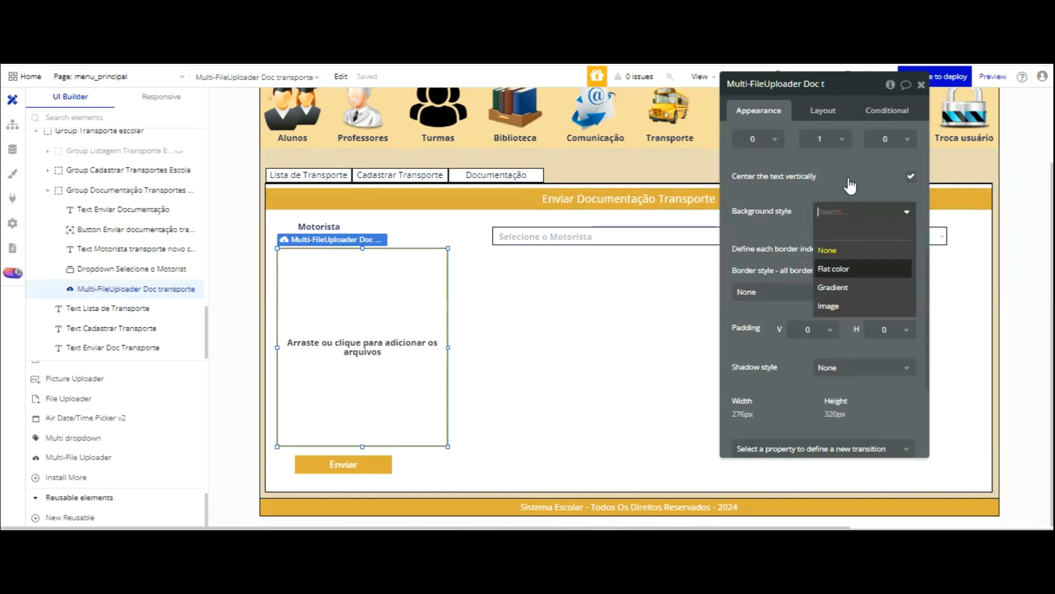
{"action": "left_click", "coordinate": [848, 267]}
{"action": "left_click", "coordinate": [843, 235]}
{"action": "double_click", "coordinate": [843, 237]}
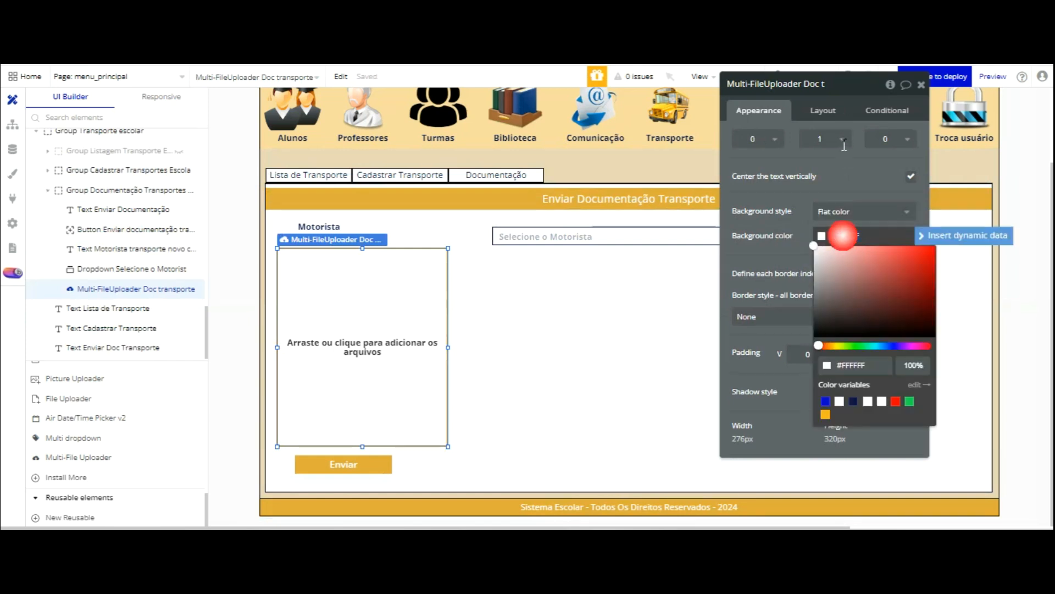
{"action": "key", "text": "ctrl+v"}
{"action": "left_click", "coordinate": [798, 201]}
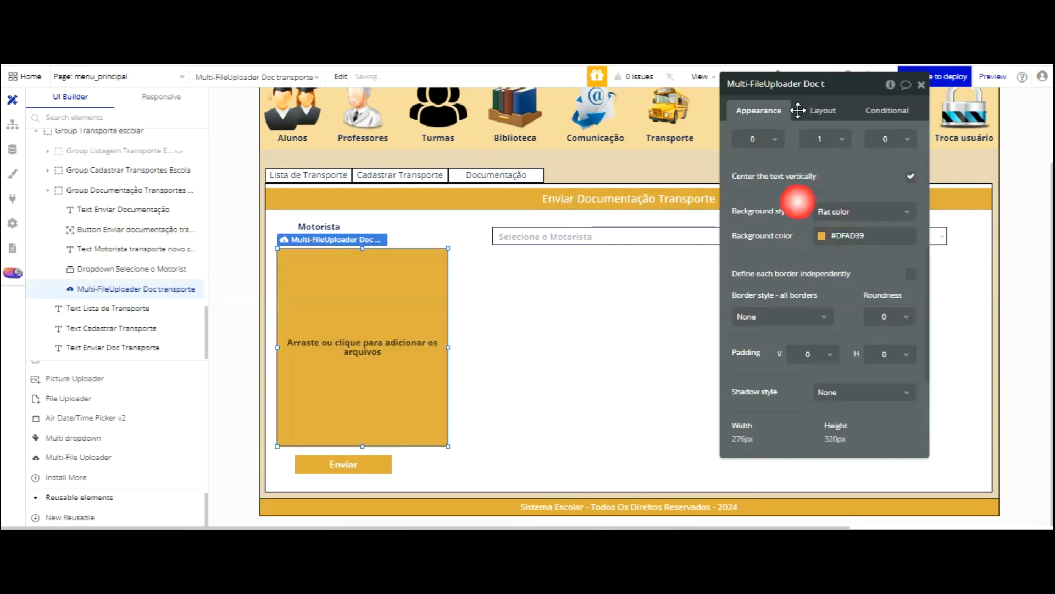
Step: Give the uploader a solid border on all sides in the Text (#091747) color
{"action": "left_click", "coordinate": [438, 233]}
{"action": "left_click", "coordinate": [403, 308]}
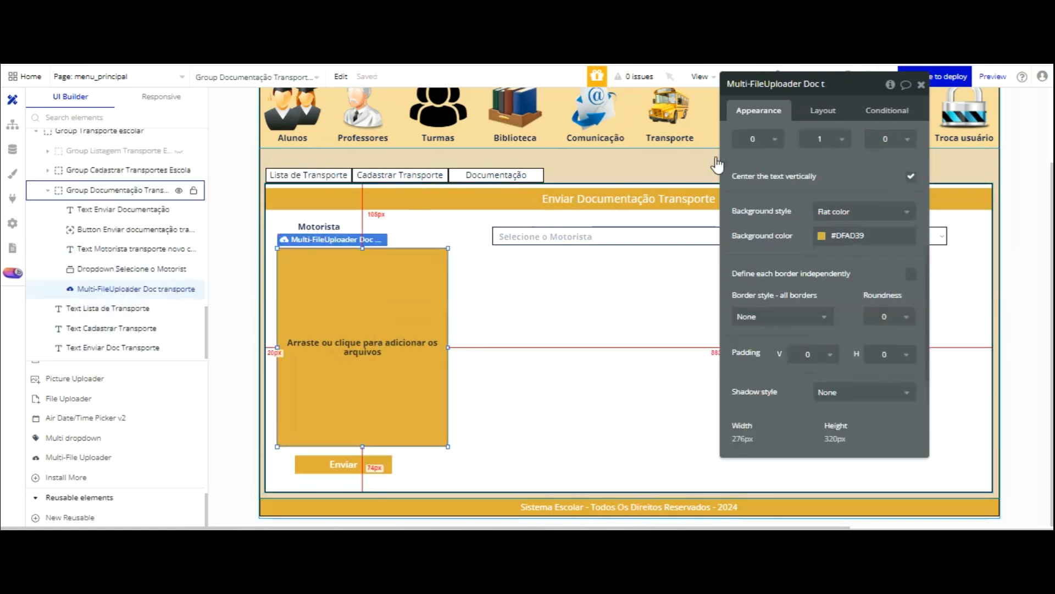
{"action": "scroll", "coordinate": [827, 219], "scroll_direction": "down", "scroll_amount": 3}
{"action": "left_click", "coordinate": [823, 162]}
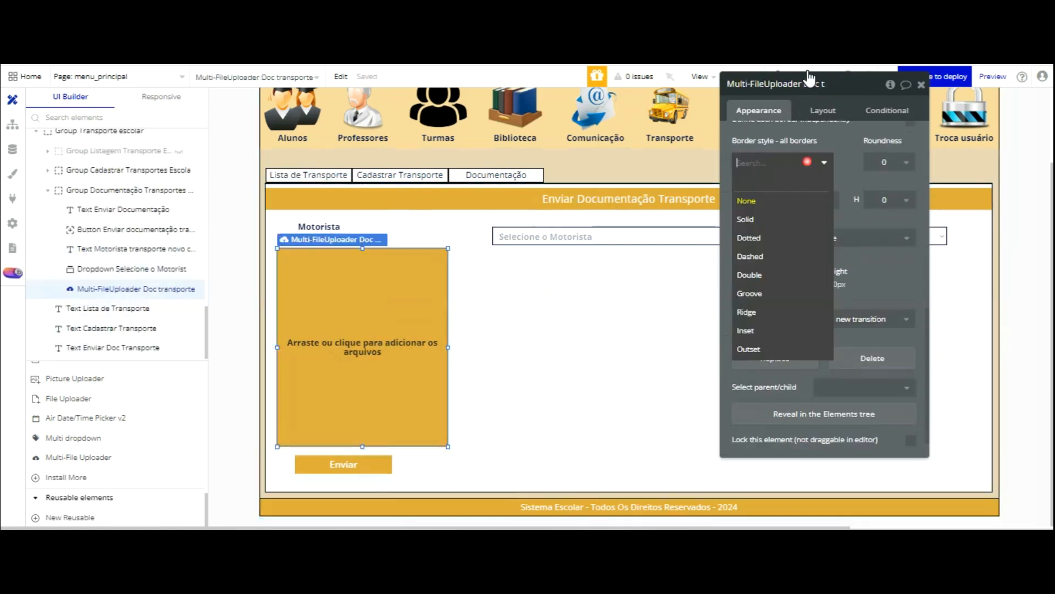
{"action": "left_click", "coordinate": [763, 220]}
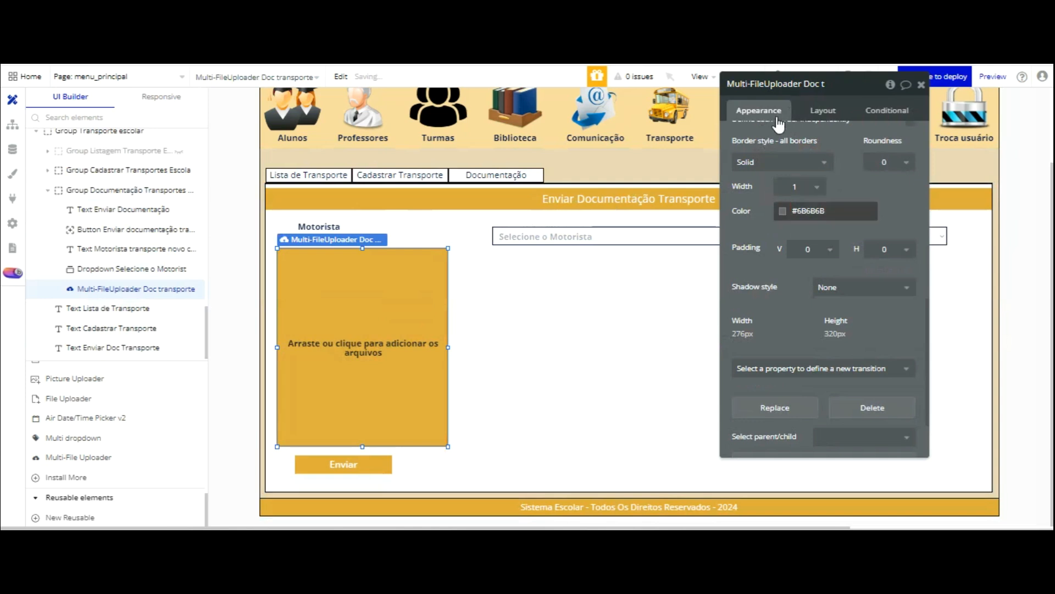
{"action": "left_click", "coordinate": [782, 211]}
{"action": "left_click", "coordinate": [815, 376]}
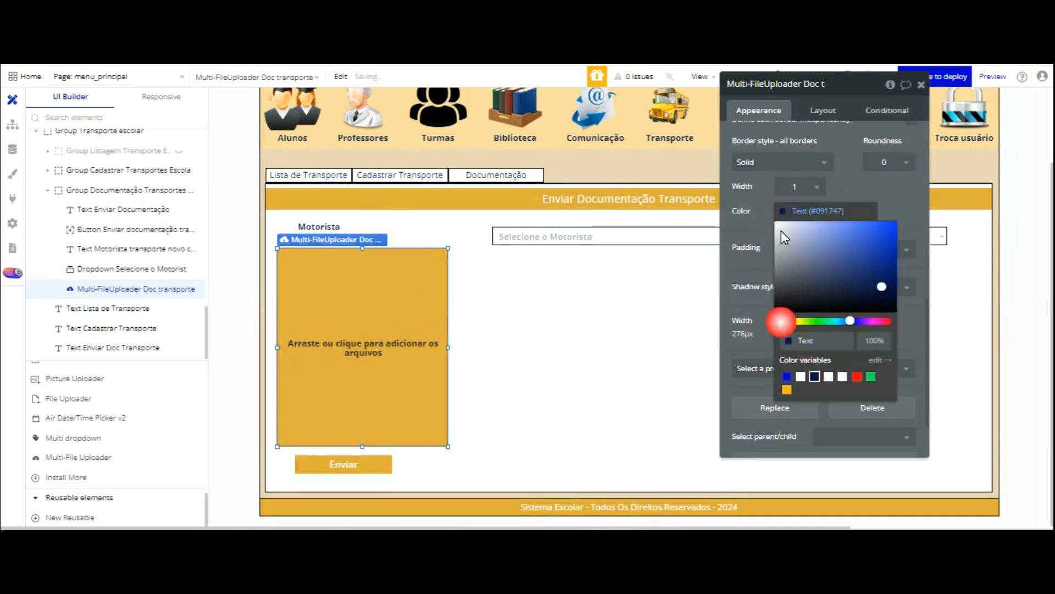
{"action": "left_click", "coordinate": [747, 246]}
Step: Move the Enviar button so it is centered beneath the uploader
{"action": "left_click_drag", "start_coordinate": [748, 270], "coordinate": [545, 299]}
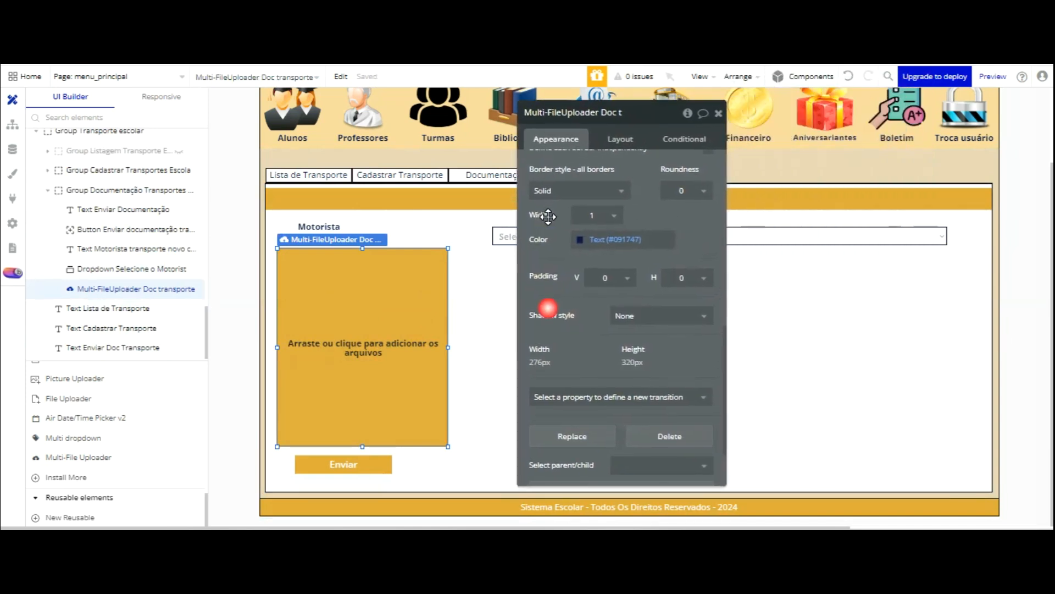
{"action": "left_click", "coordinate": [376, 464]}
{"action": "left_click_drag", "start_coordinate": [375, 464], "coordinate": [391, 464]}
Step: Replace the Motorista label's text with "Tipo dr Arquivos permitidos PDF | JPEG" and widen the label to about 242 px
{"action": "left_click", "coordinate": [332, 226]}
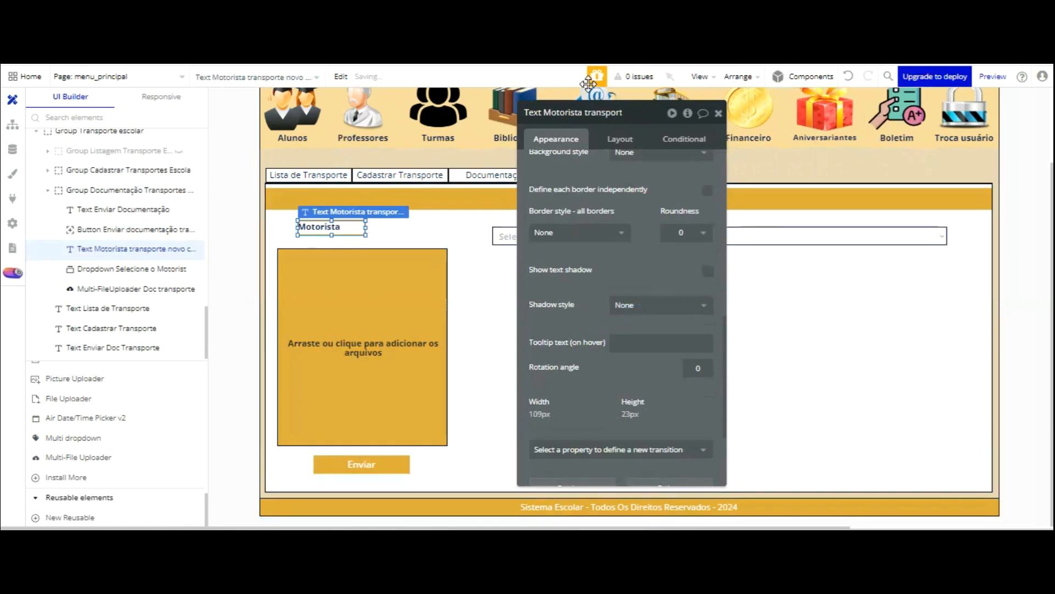
{"action": "left_click_drag", "start_coordinate": [588, 112], "coordinate": [613, 227]}
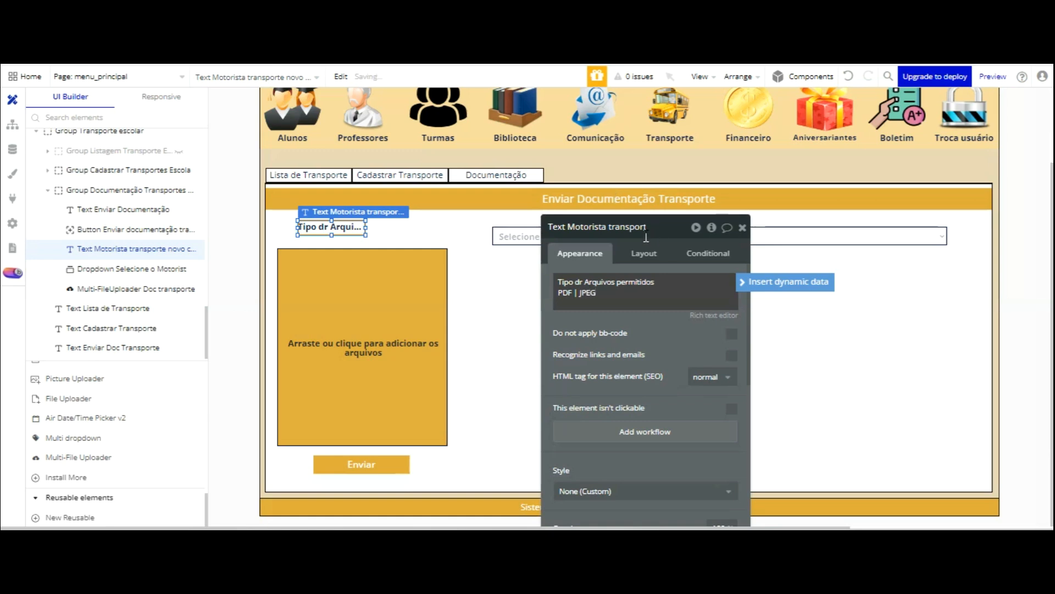
{"action": "scroll", "coordinate": [640, 267], "scroll_direction": "down", "scroll_amount": 3}
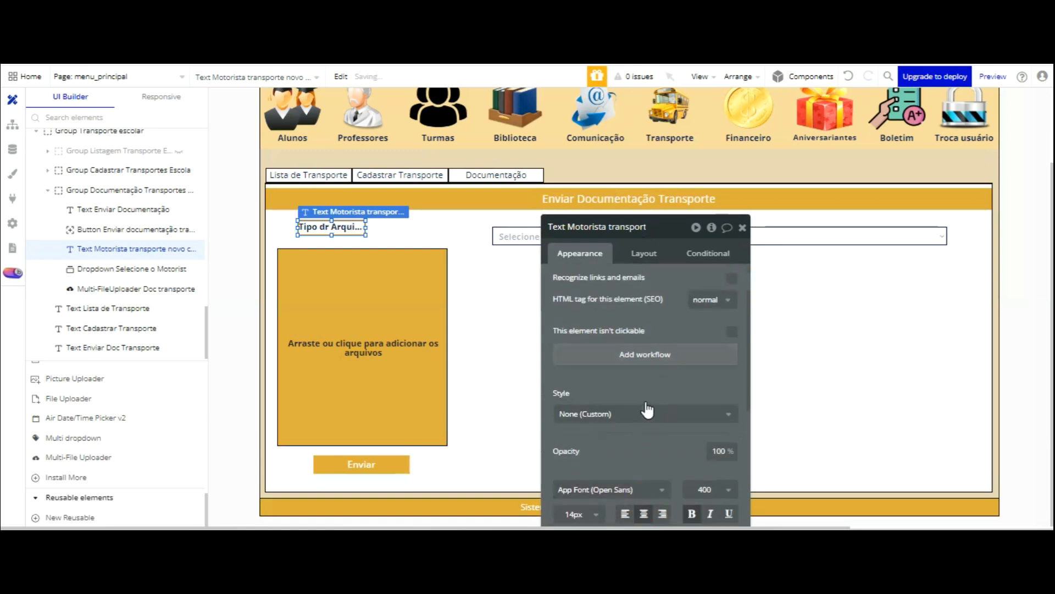
{"action": "left_click_drag", "start_coordinate": [366, 228], "coordinate": [448, 228]}
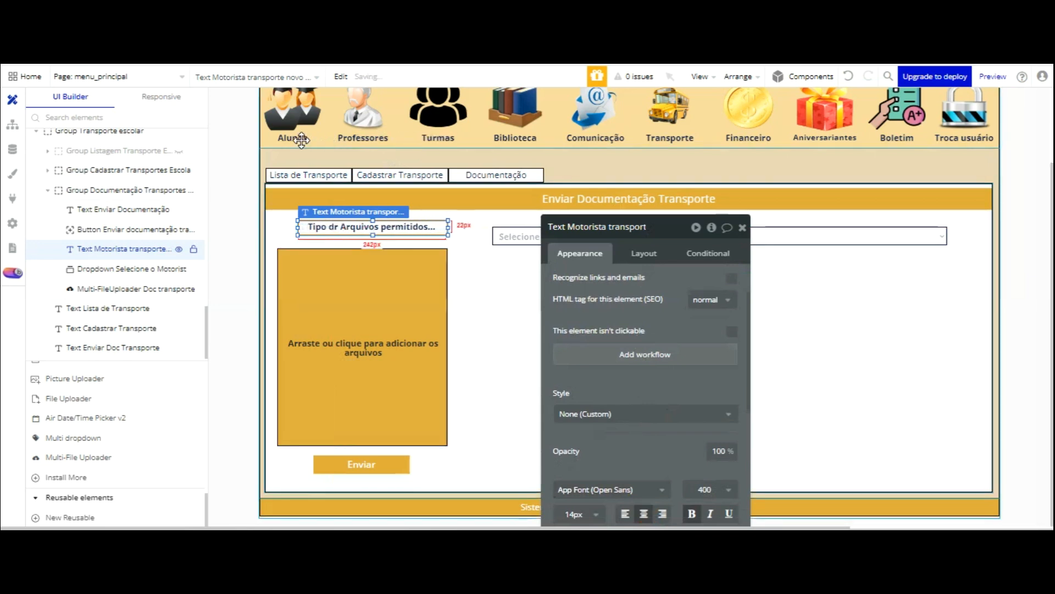
Step: Stretch the allowed-file-types label to the uploader's full width and make it tall enough for two lines of text
{"action": "left_click_drag", "start_coordinate": [297, 228], "coordinate": [277, 227]}
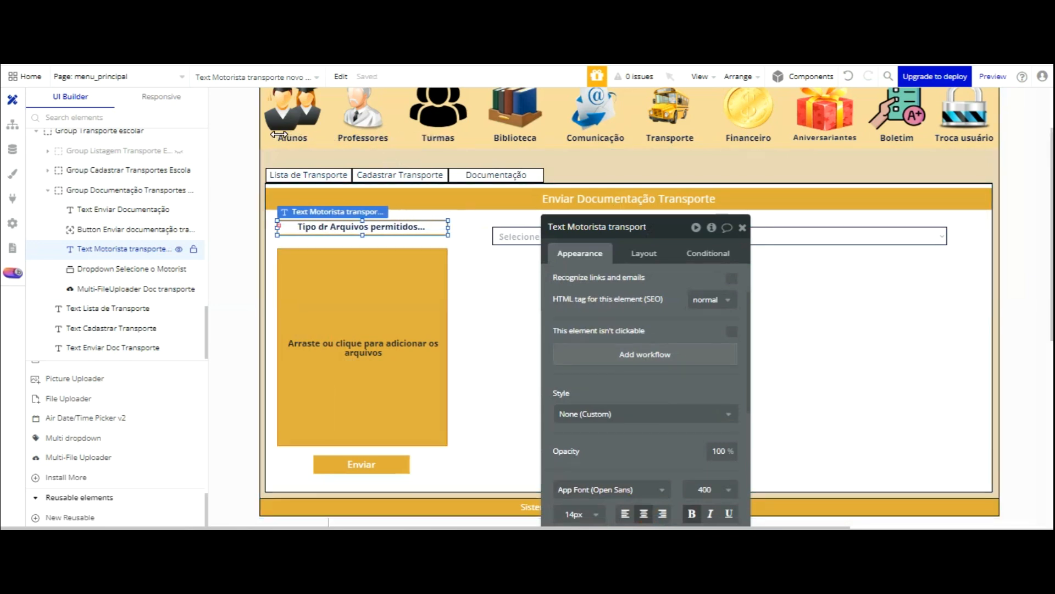
{"action": "left_click_drag", "start_coordinate": [362, 235], "coordinate": [363, 245]}
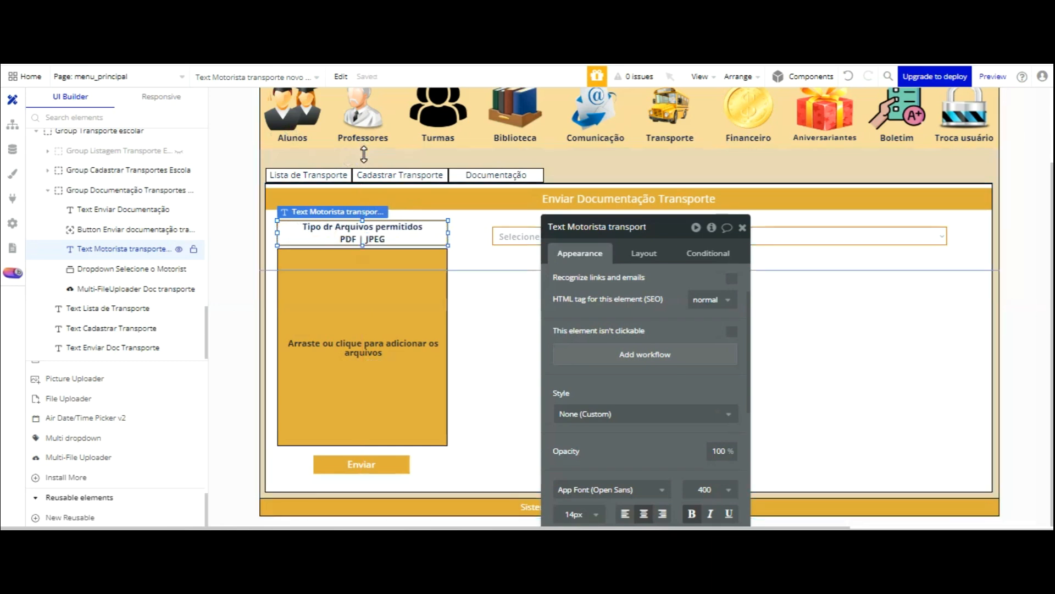
{"action": "left_click", "coordinate": [393, 323]}
Step: Switch to the app preview, reload it, and check the Documentação tab, its driver dropdown and the transport list
{"action": "key", "text": "ctrl+Tab"}
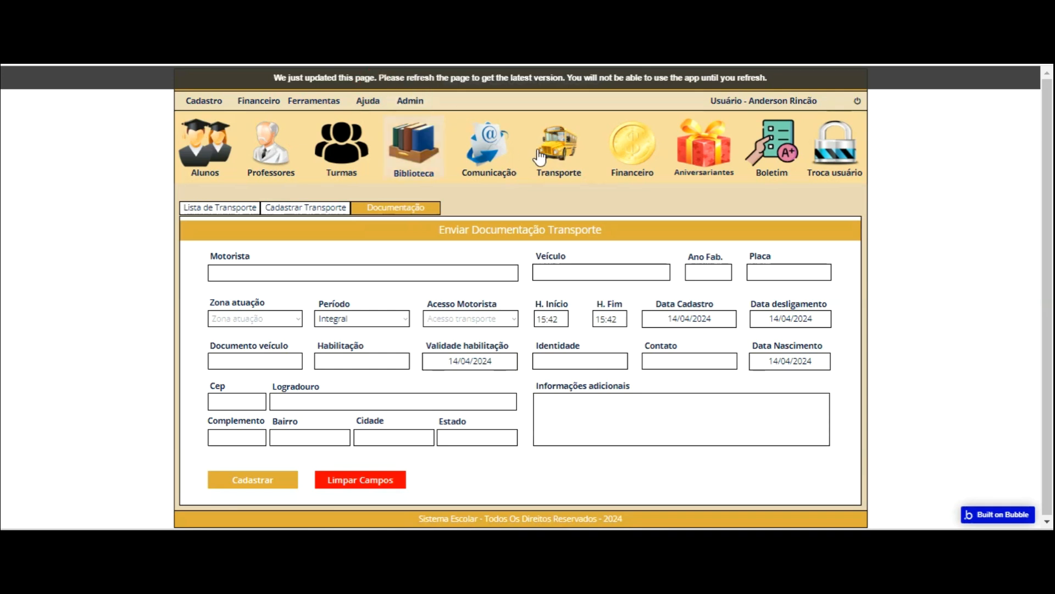
{"action": "key", "text": "F5"}
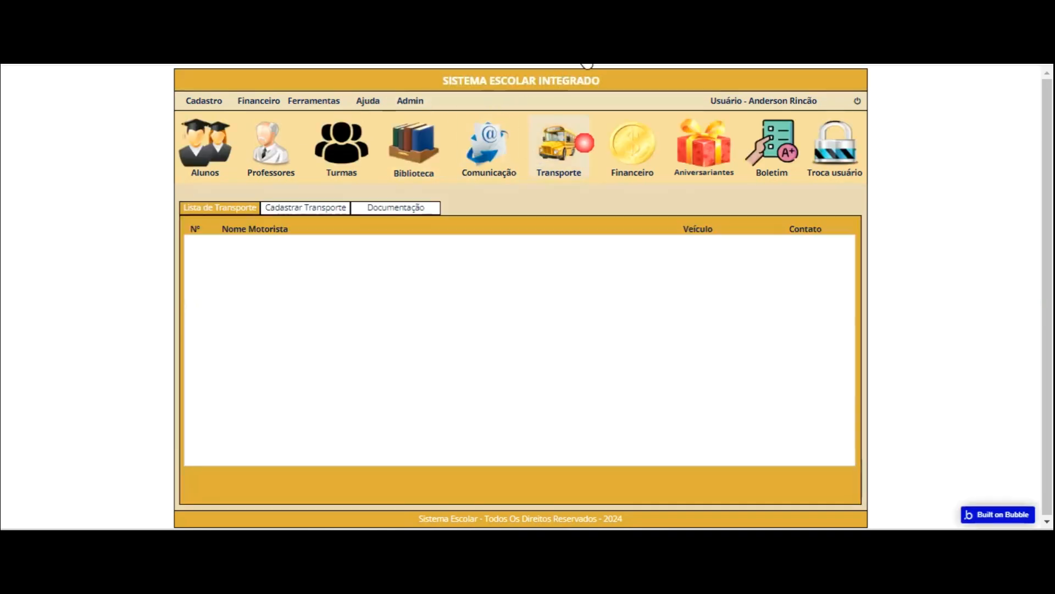
{"action": "left_click", "coordinate": [395, 207]}
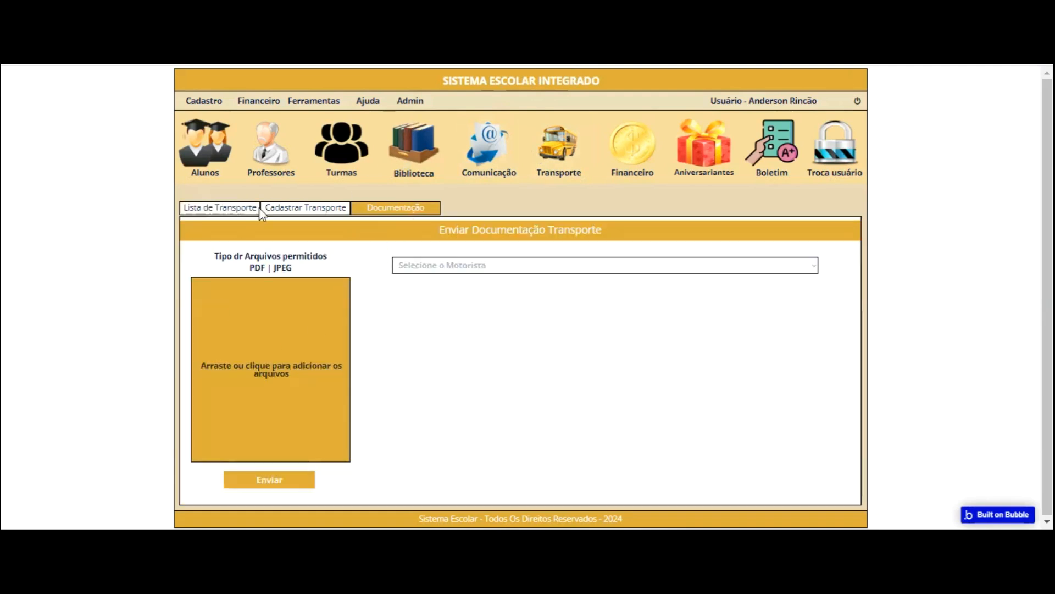
{"action": "left_click", "coordinate": [813, 265]}
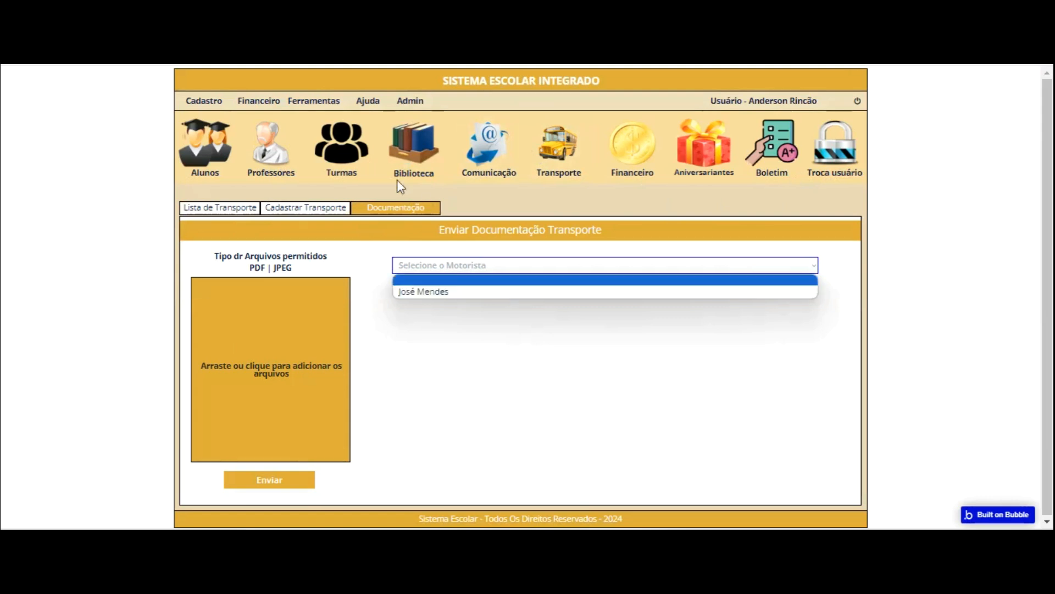
{"action": "left_click", "coordinate": [247, 207]}
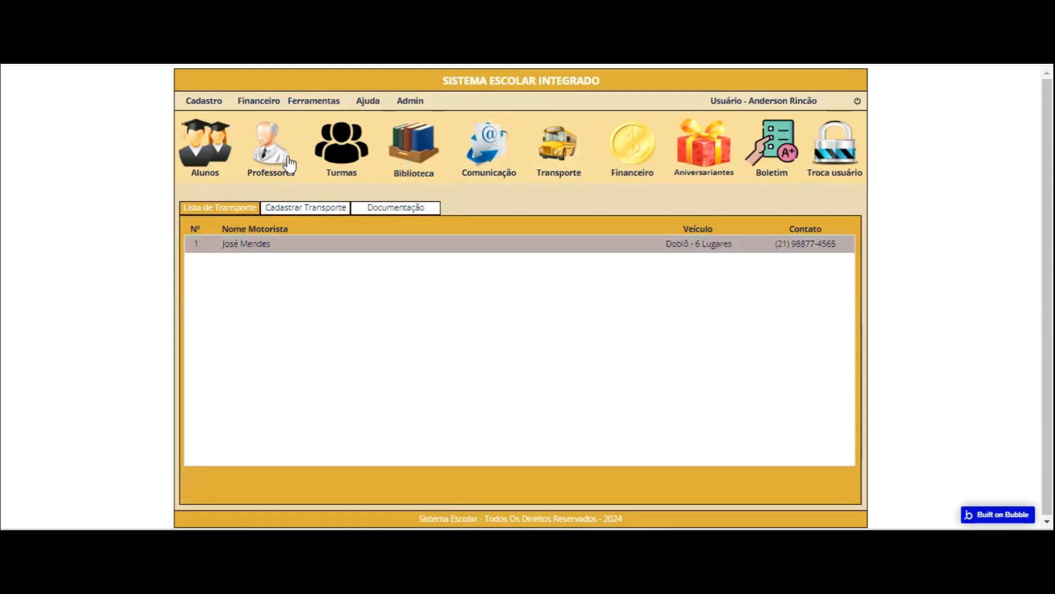
{"action": "left_click", "coordinate": [375, 208]}
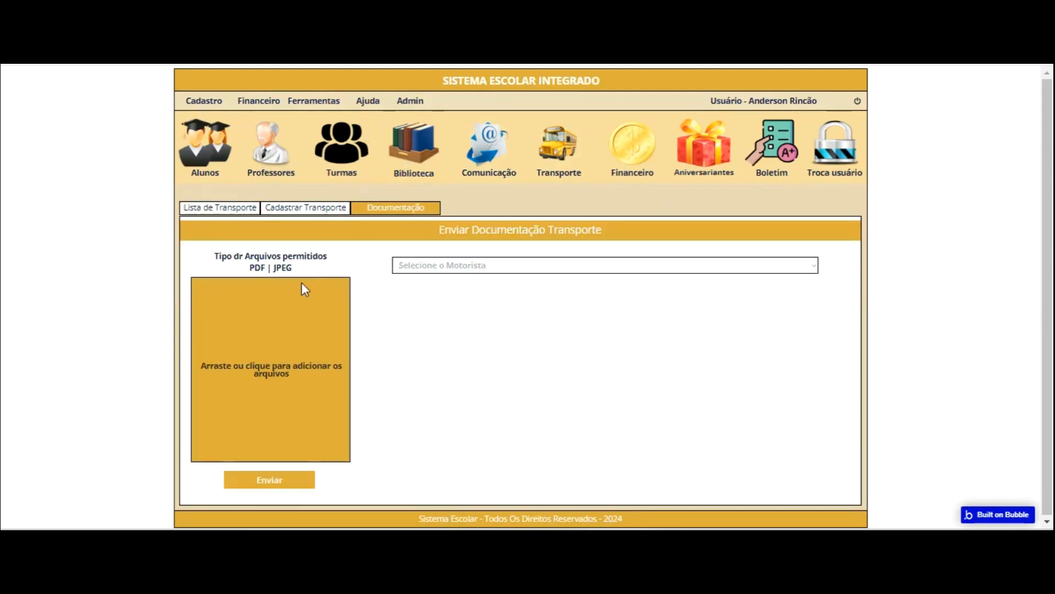
Step: Test the uploader in the preview with pngwing.com (39).png to (43).png, and try removing some of the uploaded files
{"action": "left_click", "coordinate": [271, 287]}
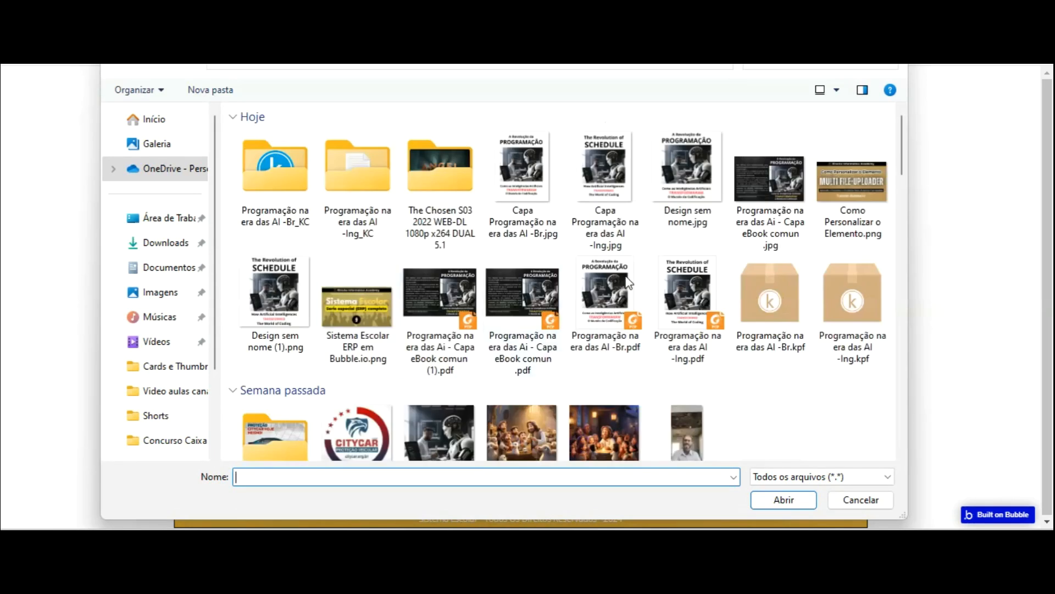
{"action": "scroll", "coordinate": [627, 284], "scroll_direction": "down", "scroll_amount": 15}
{"action": "scroll", "coordinate": [629, 286], "scroll_direction": "down", "scroll_amount": 4}
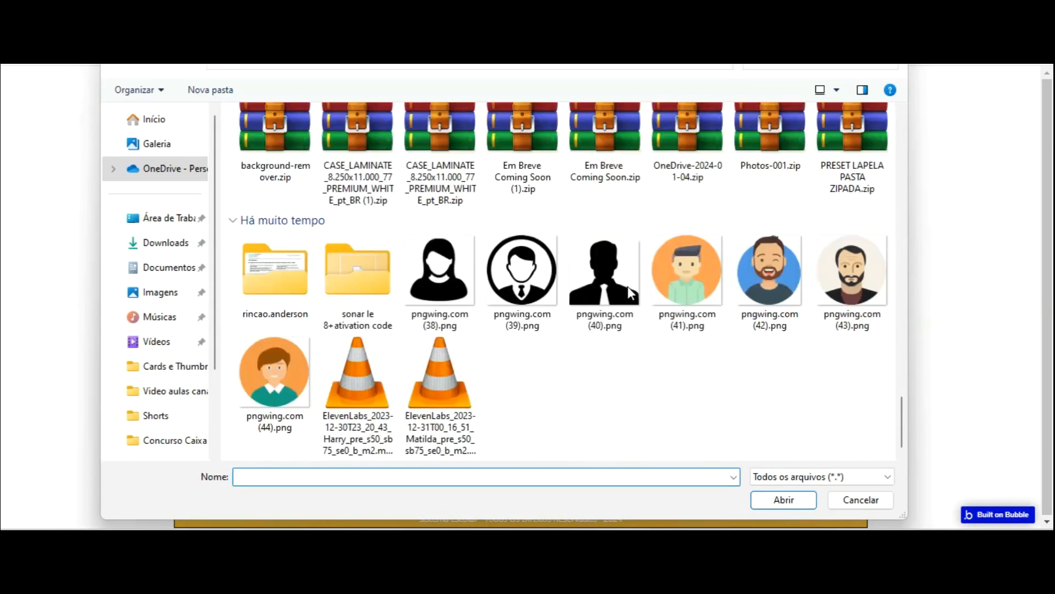
{"action": "left_click_drag", "start_coordinate": [484, 231], "coordinate": [820, 380]}
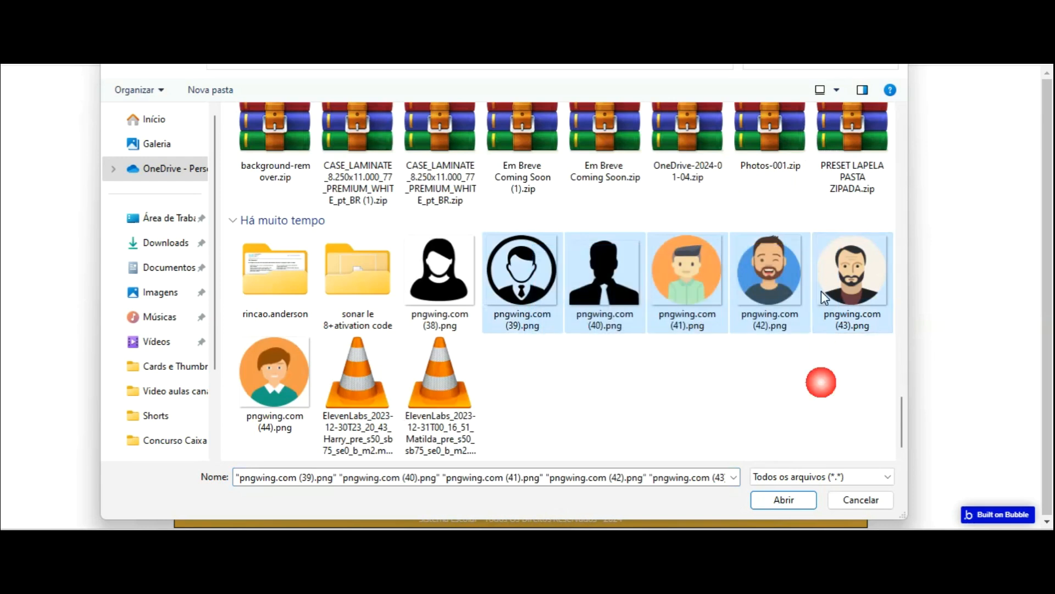
{"action": "key", "text": "Return"}
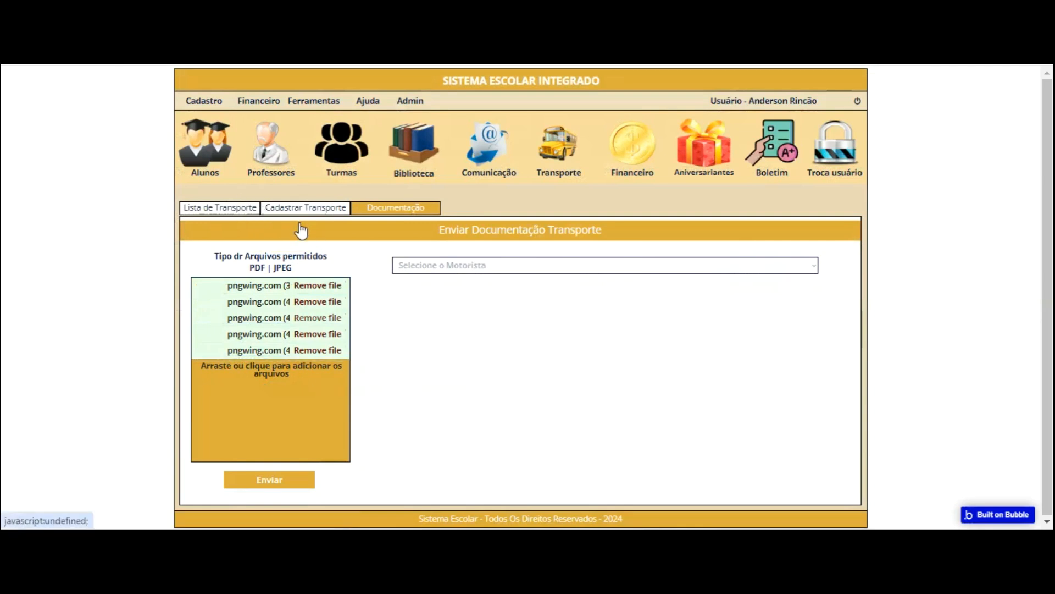
{"action": "left_click", "coordinate": [310, 318]}
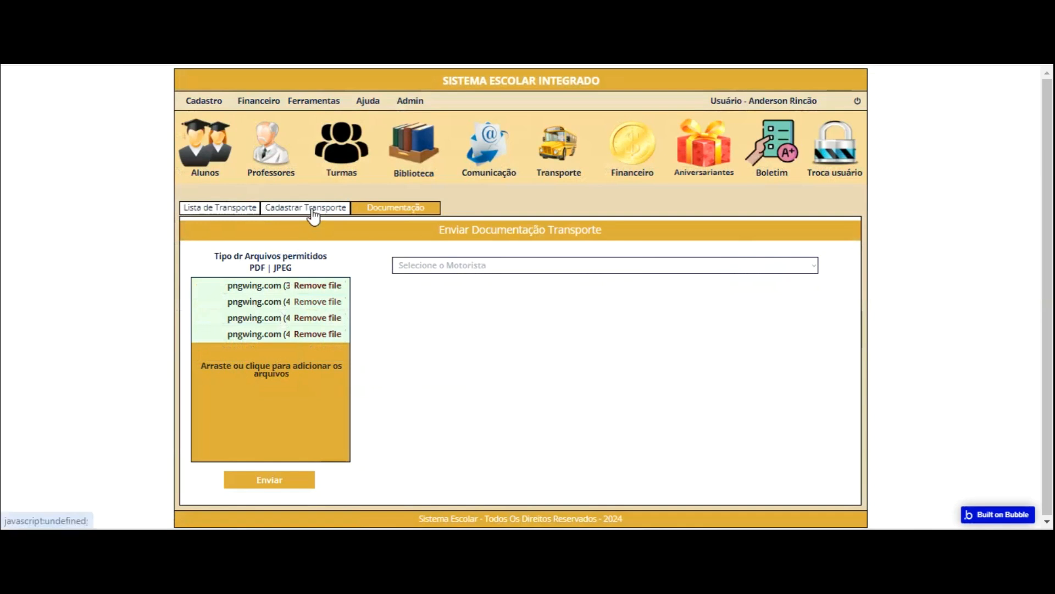
{"action": "left_click", "coordinate": [299, 301]}
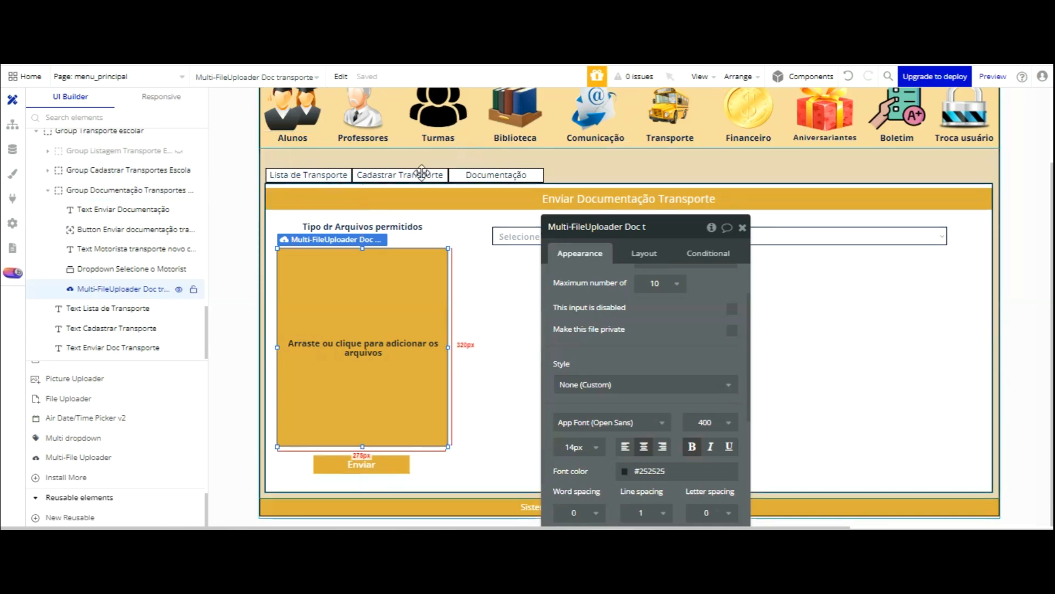
Step: Return to the editor and move the driver dropdown up to align its top edge with the file-types label
{"action": "left_click", "coordinate": [420, 233]}
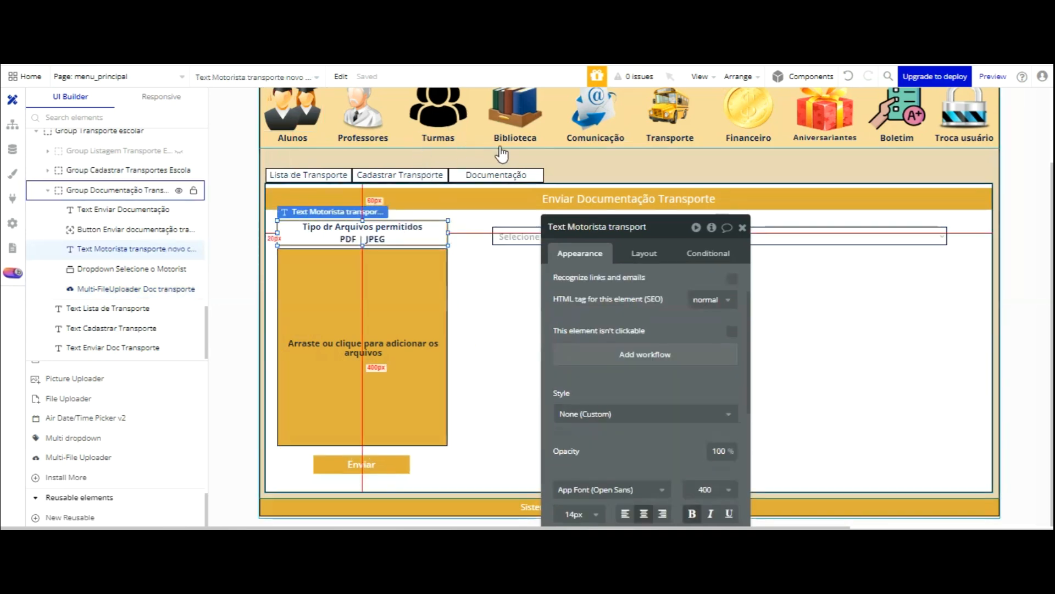
{"action": "left_click", "coordinate": [527, 236]}
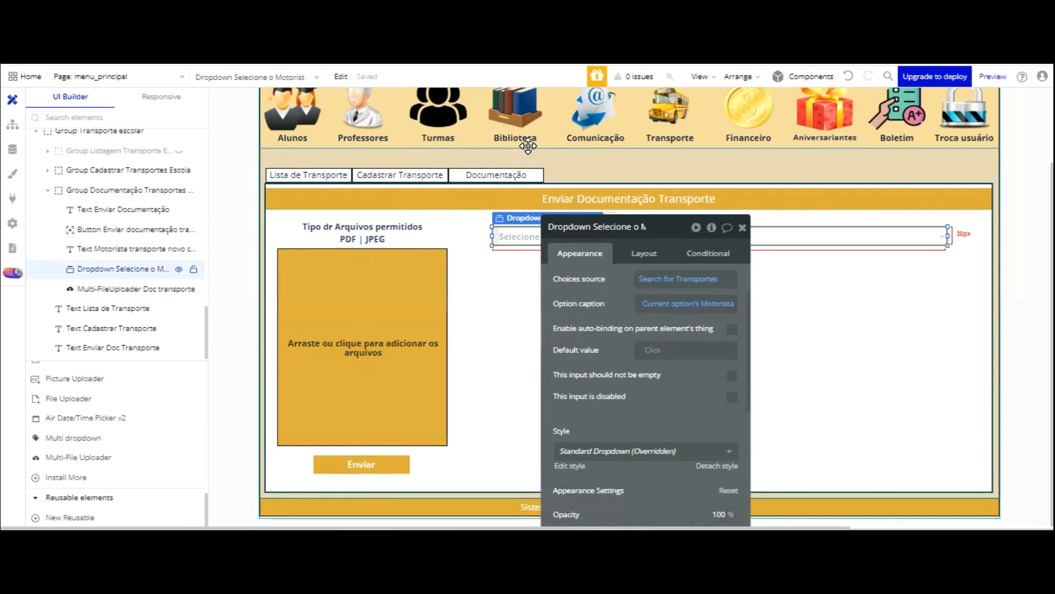
{"action": "left_click_drag", "start_coordinate": [527, 235], "coordinate": [523, 231]}
{"action": "left_click", "coordinate": [419, 233]}
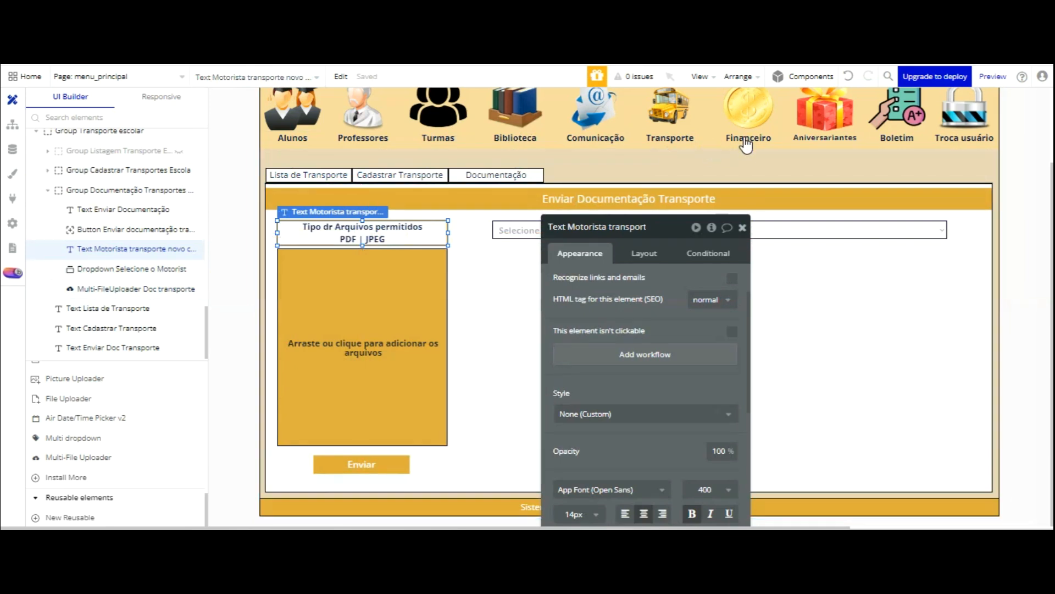
{"action": "left_click", "coordinate": [742, 227]}
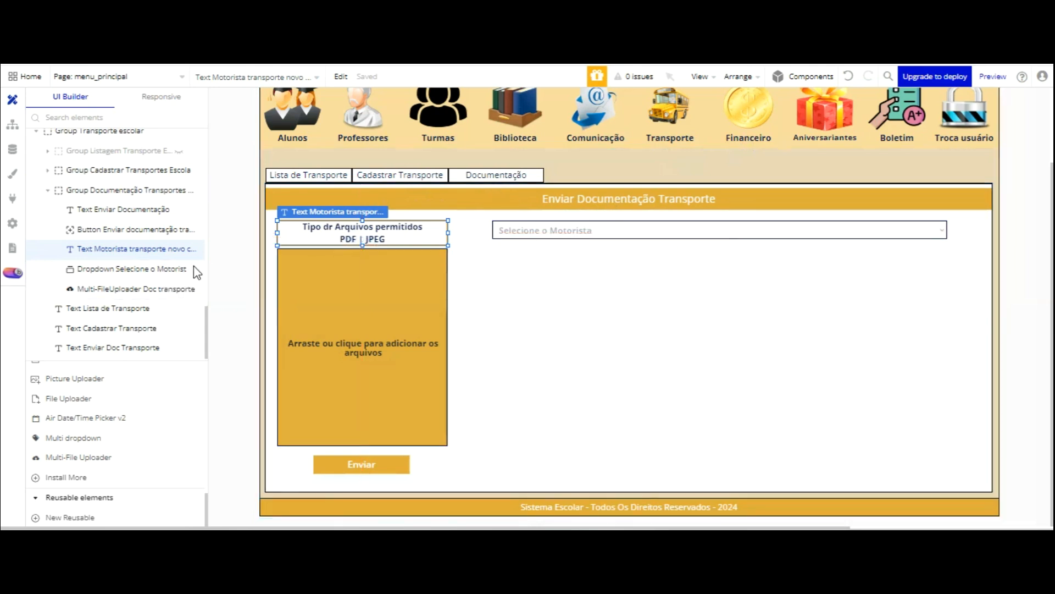
Step: Draw a repeating group about 810 px wide beneath the driver dropdown and name it "RepeatingGroup Docs transporte"
{"action": "scroll", "coordinate": [110, 362], "scroll_direction": "up", "scroll_amount": 5}
{"action": "scroll", "coordinate": [110, 364], "scroll_direction": "up", "scroll_amount": 3}
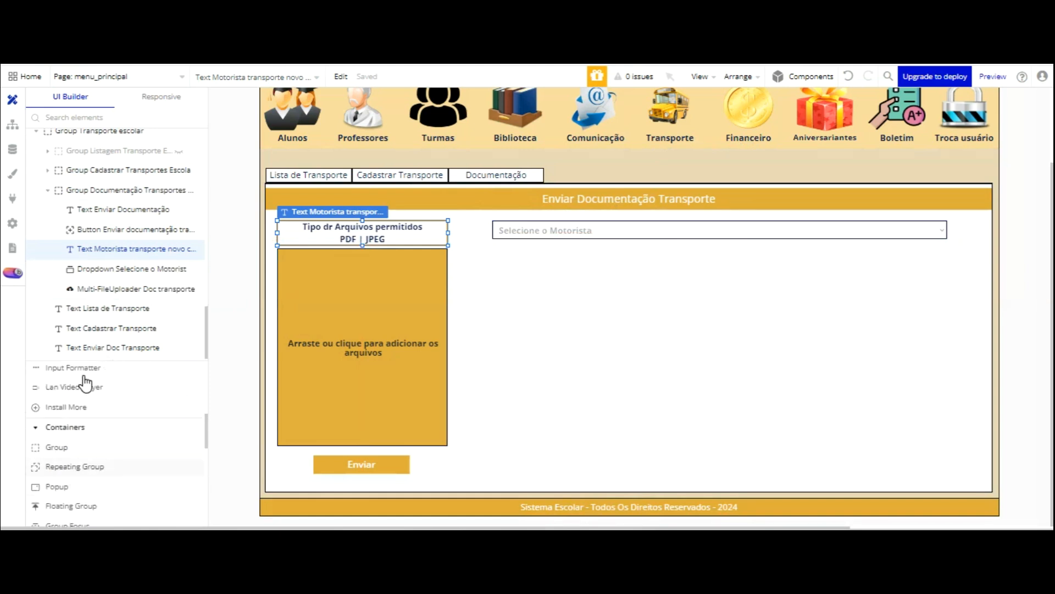
{"action": "left_click", "coordinate": [75, 466]}
{"action": "mouse_move", "coordinate": [467, 250]}
{"action": "left_mouse_down"}
{"action": "mouse_move", "coordinate": [907, 363]}
{"action": "mouse_move", "coordinate": [930, 363]}
{"action": "mouse_move", "coordinate": [945, 347]}
{"action": "mouse_move", "coordinate": [968, 358]}
{"action": "left_mouse_up"}
{"action": "left_click_drag", "start_coordinate": [694, 267], "coordinate": [691, 265]}
{"action": "left_click", "coordinate": [699, 266]}
{"action": "left_click_drag", "start_coordinate": [788, 264], "coordinate": [784, 264]}
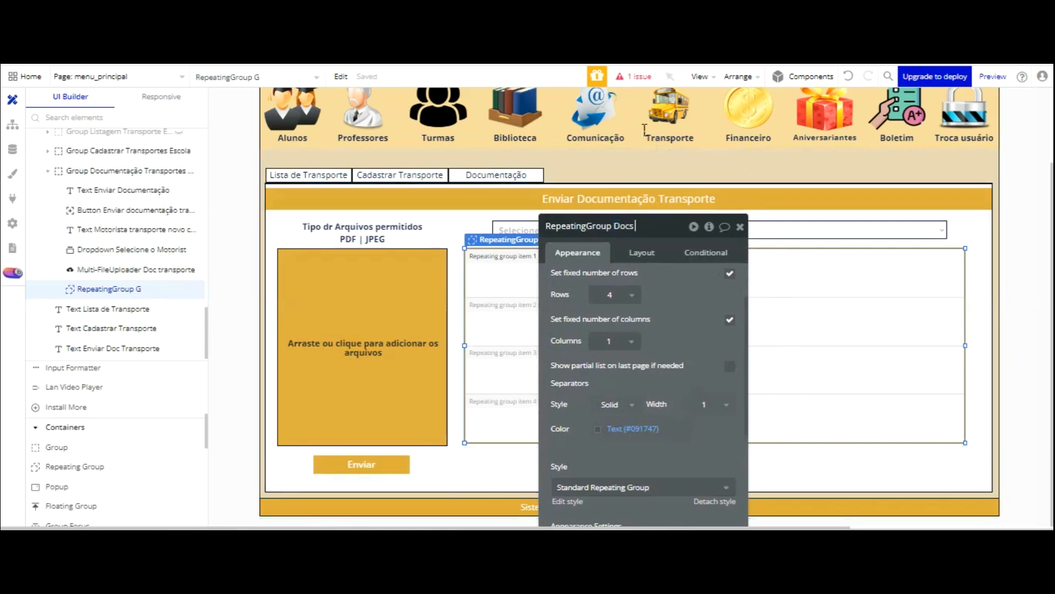
{"action": "type", "text": "ansporte"}
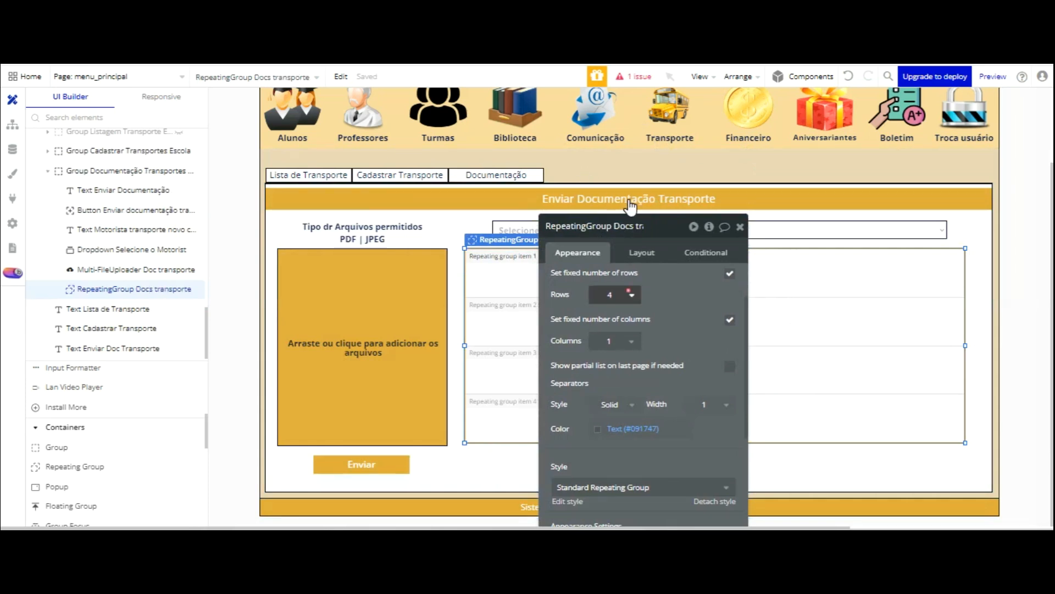
Step: Turn off the repeating group's fixed number of rows and set its minimum row height to 90
{"action": "left_click", "coordinate": [612, 295]}
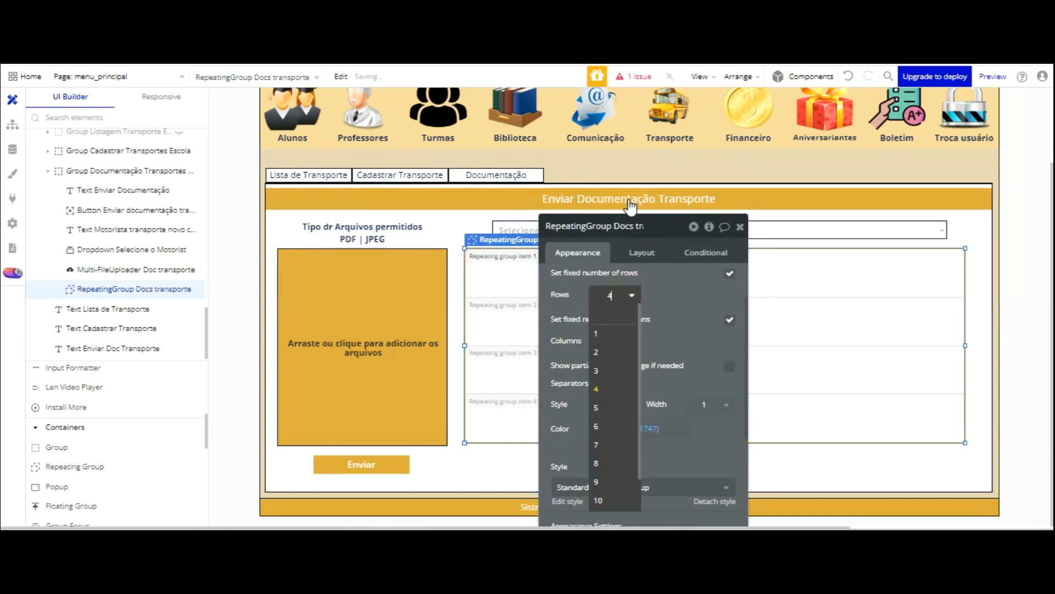
{"action": "left_click", "coordinate": [733, 192]}
{"action": "left_click", "coordinate": [731, 274]}
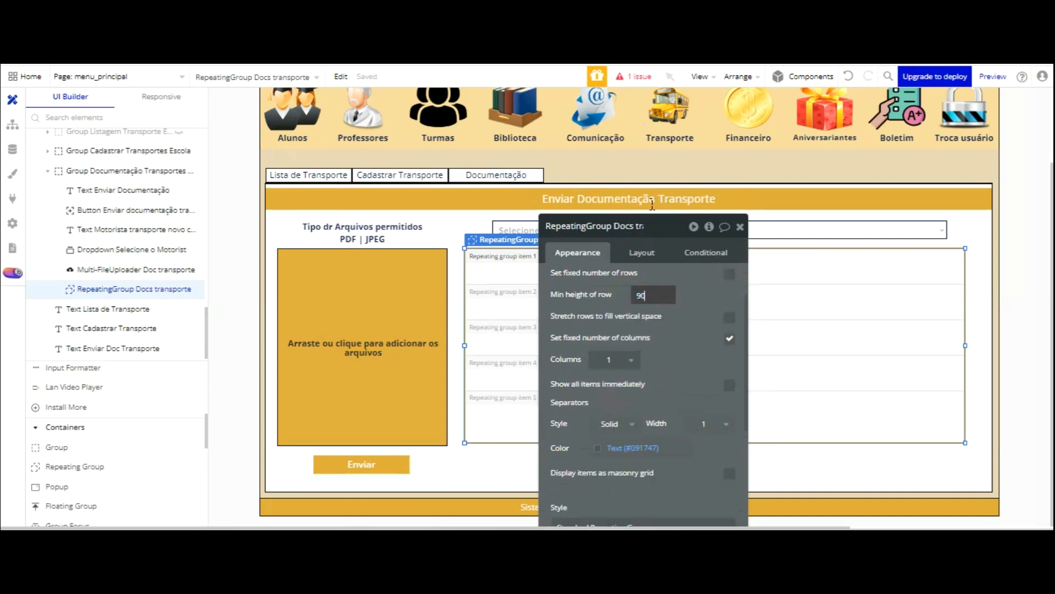
{"action": "key", "text": "Return"}
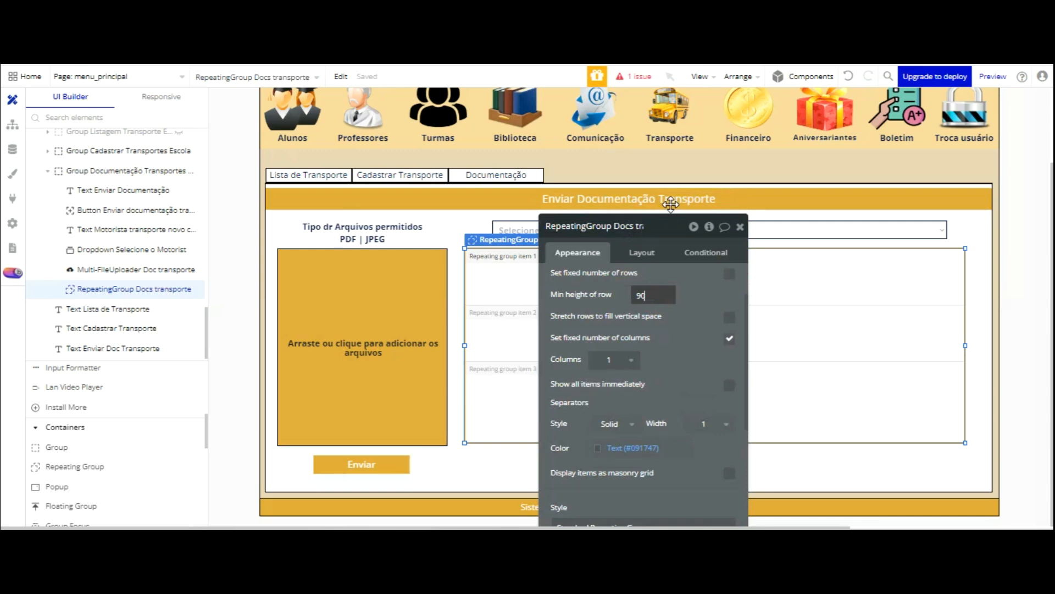
{"action": "key", "text": "Escape"}
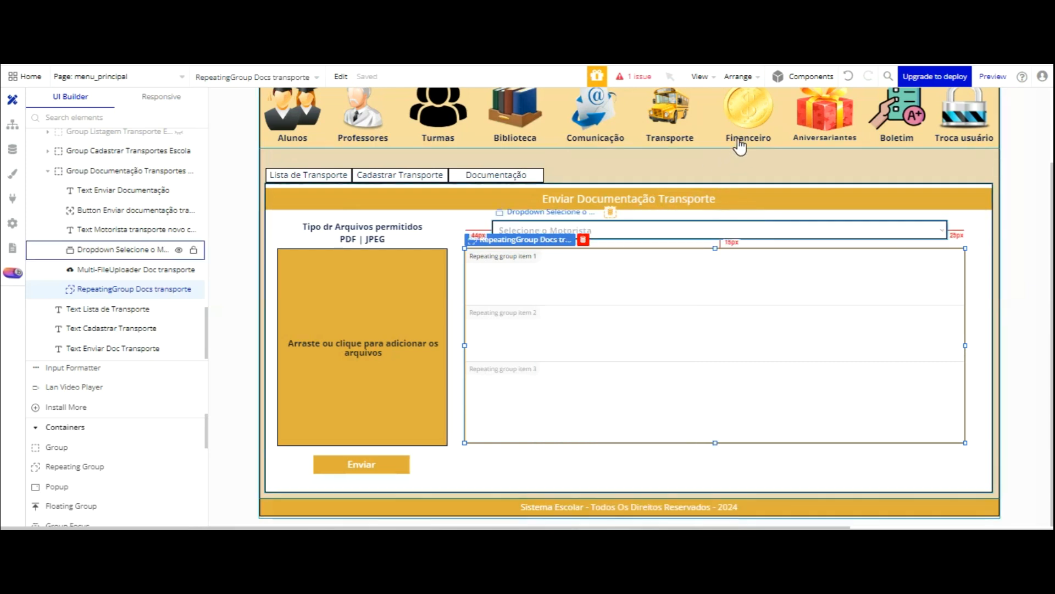
Step: Align the driver dropdown with the repeating group's left edge and extend the repeating group's height to about 371 px
{"action": "left_click_drag", "start_coordinate": [730, 138], "coordinate": [710, 139]}
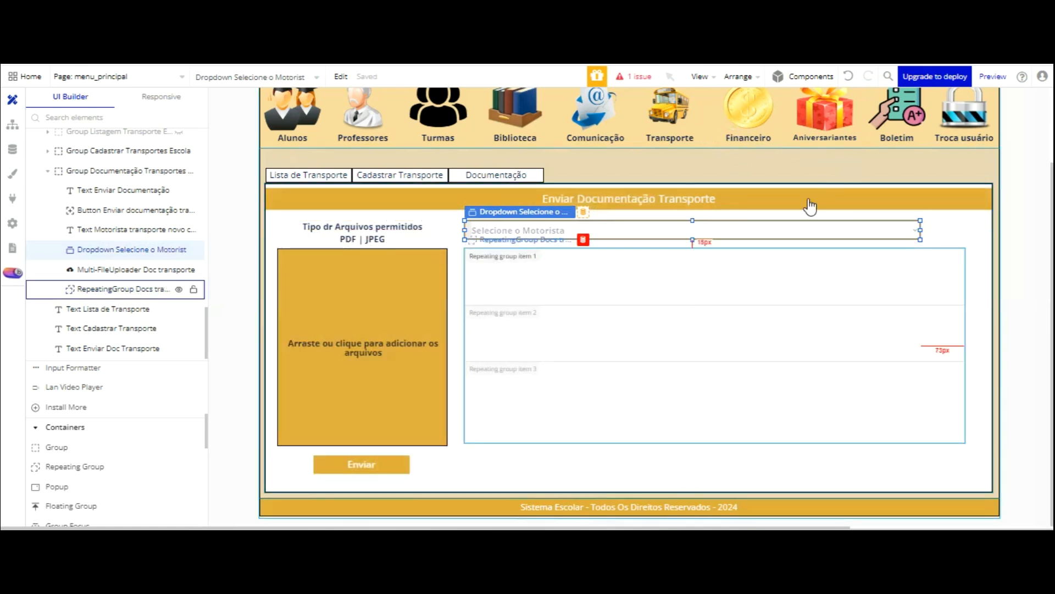
{"action": "left_click", "coordinate": [729, 299]}
{"action": "left_click_drag", "start_coordinate": [715, 352], "coordinate": [716, 383]}
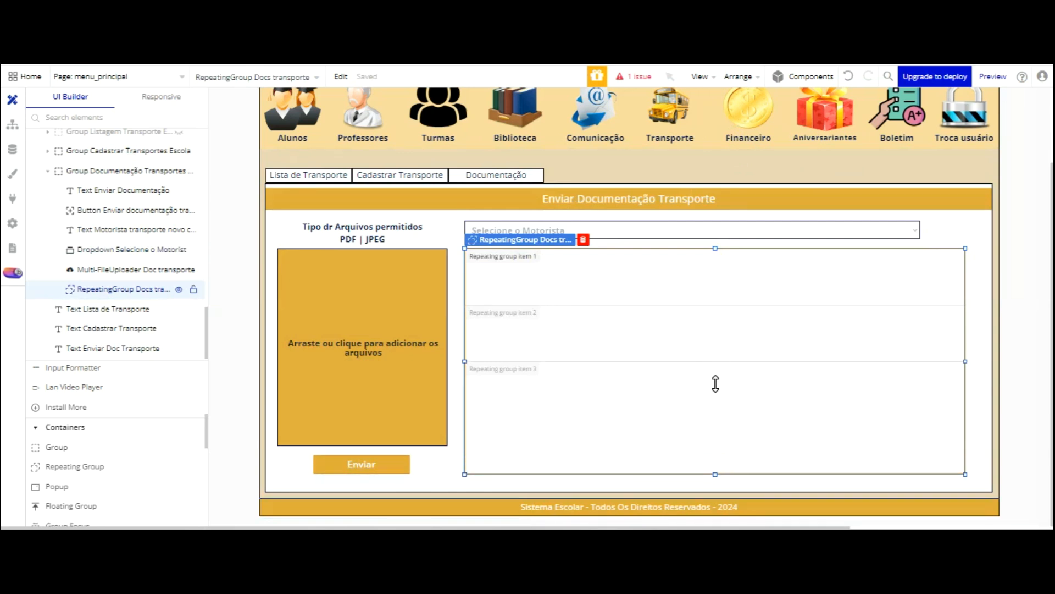
{"action": "left_click_drag", "start_coordinate": [715, 385], "coordinate": [715, 388]}
Step: Nudge the driver dropdown up closer to the Enviar Documentação Transporte title bar
{"action": "left_click", "coordinate": [715, 229]}
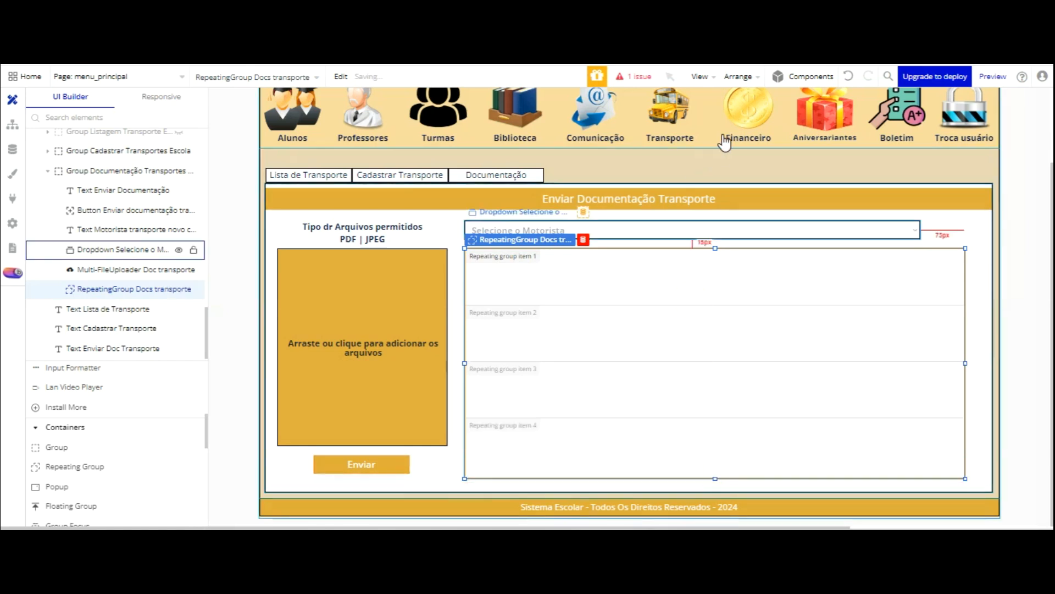
{"action": "key", "text": "Up"}
{"action": "key", "text": "Up"}
{"action": "key", "text": "Up"}
{"action": "key", "text": "Up"}
{"action": "key", "text": "Up"}
{"action": "key", "text": "Up"}
{"action": "key", "text": "Up"}
{"action": "key", "text": "Up"}
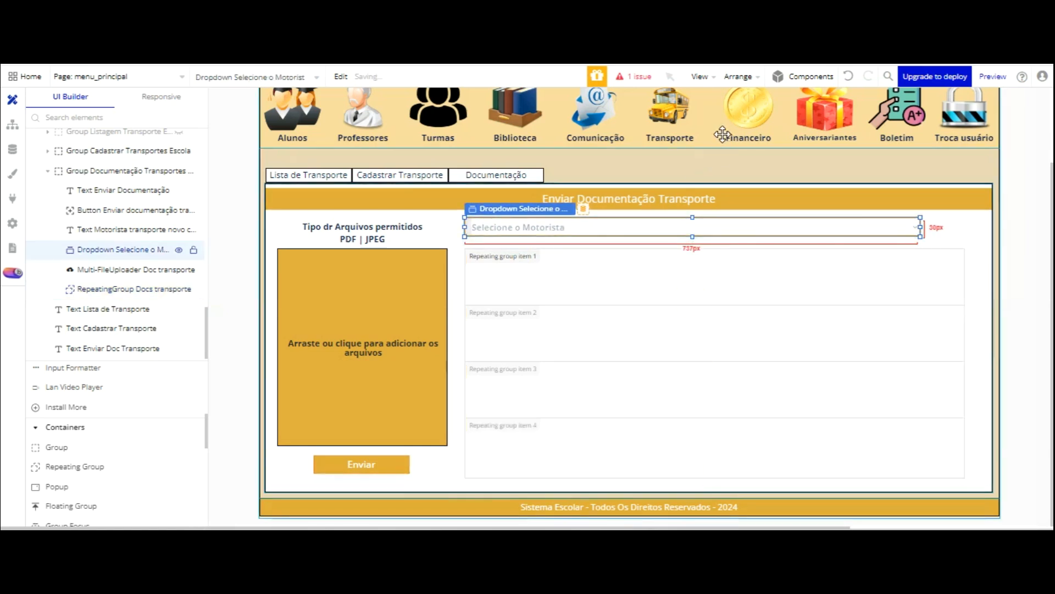
Step: Nudge the repeating group up until it sits just beneath the driver dropdown
{"action": "left_click", "coordinate": [716, 302]}
{"action": "key", "text": "Up"}
{"action": "key", "text": "Up"}
{"action": "key", "text": "Up"}
{"action": "key", "text": "Up"}
{"action": "key", "text": "Up"}
{"action": "key", "text": "Up"}
{"action": "key", "text": "Up"}
{"action": "key", "text": "Up"}
{"action": "key", "text": "Up"}
{"action": "key", "text": "Up"}
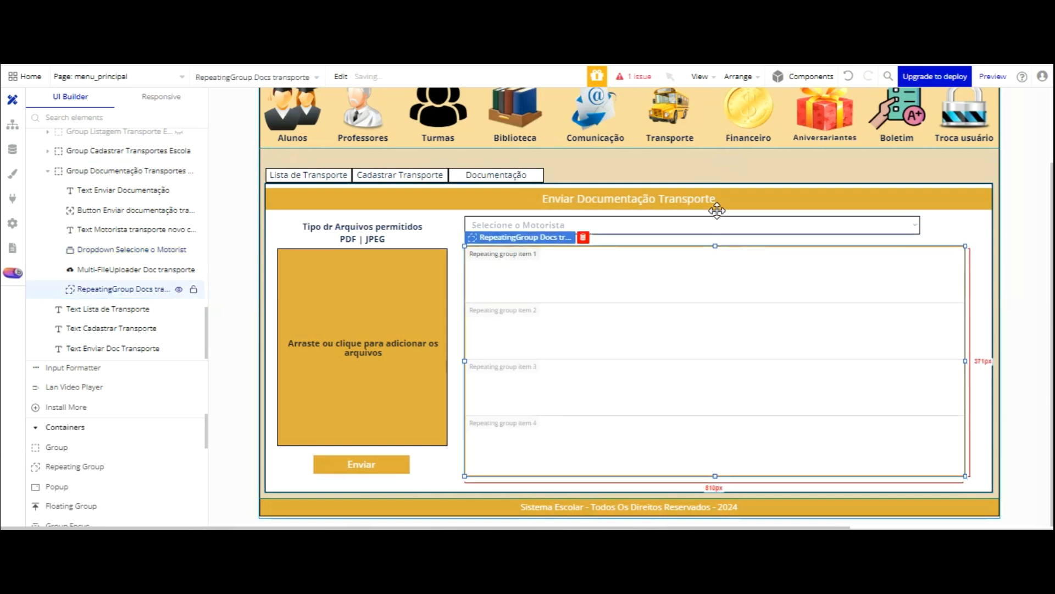
{"action": "key", "text": "Up"}
{"action": "key", "text": "Up"}
{"action": "key", "text": "Up"}
{"action": "key", "text": "Up"}
{"action": "key", "text": "Up"}
{"action": "key", "text": "Up"}
{"action": "key", "text": "Up"}
{"action": "key", "text": "Up"}
{"action": "key", "text": "Up"}
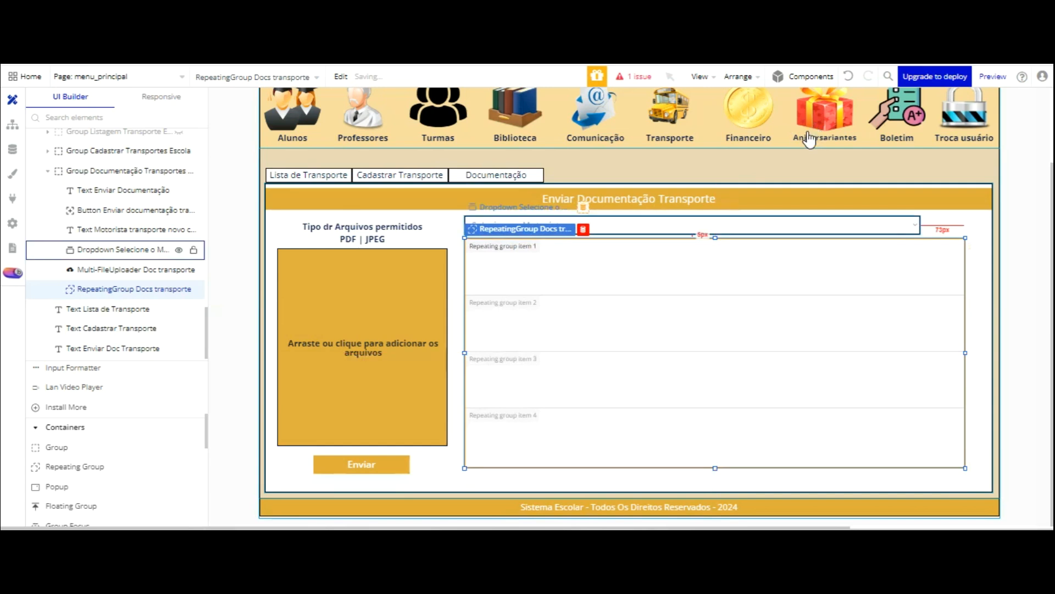
Step: Nudge the allowed-file-types label up to align its top edge with the driver dropdown
{"action": "left_click", "coordinate": [807, 223]}
{"action": "left_click", "coordinate": [405, 228]}
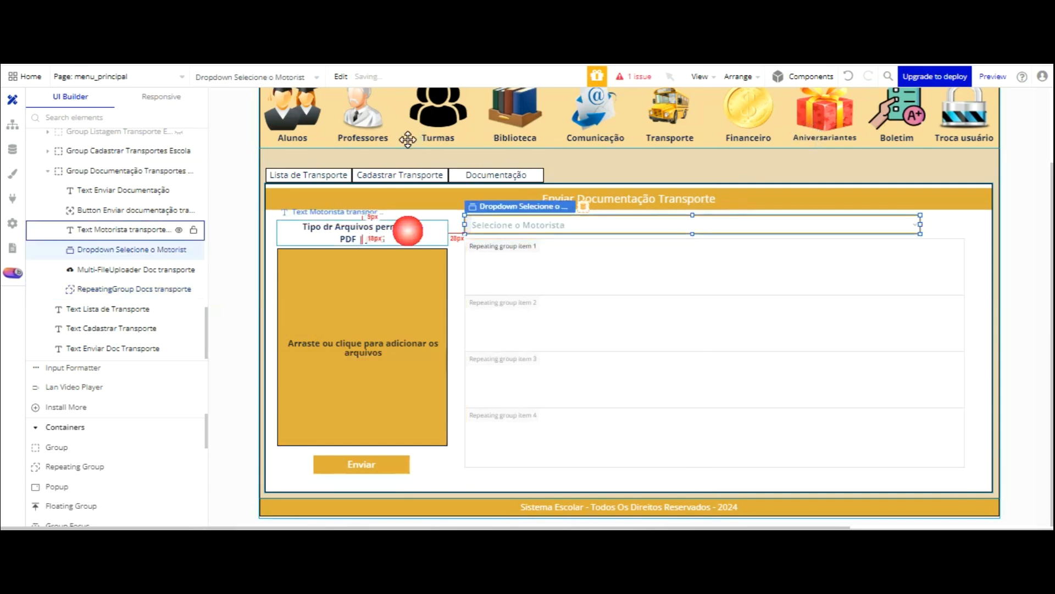
{"action": "key", "text": "Up"}
{"action": "key", "text": "Up"}
{"action": "key", "text": "Up"}
{"action": "key", "text": "Up"}
{"action": "key", "text": "Up"}
{"action": "key", "text": "Up"}
{"action": "key", "text": "Up"}
{"action": "key", "text": "Up"}
{"action": "key", "text": "Up"}
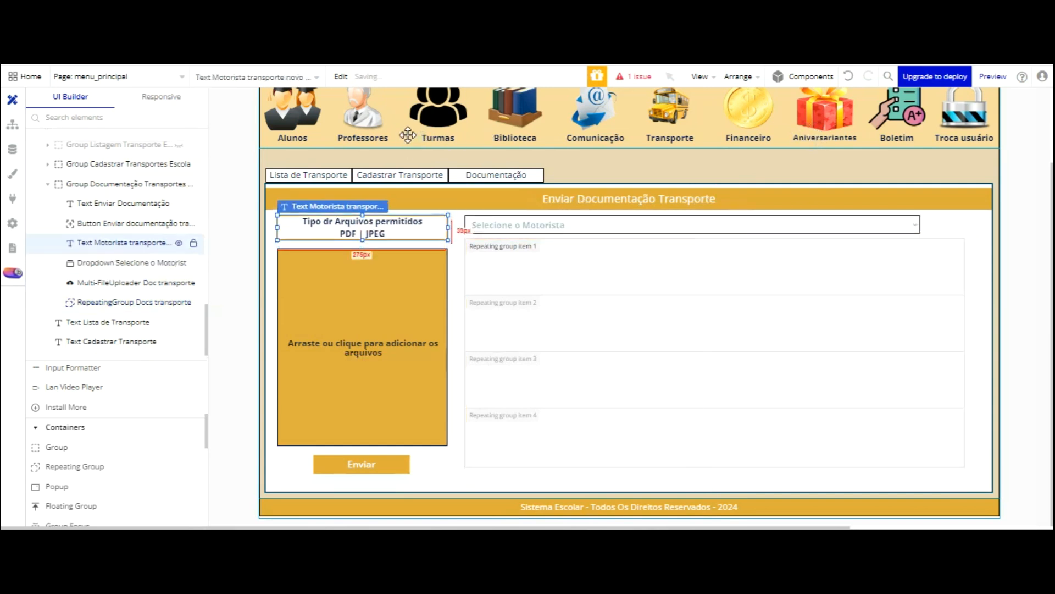
Step: Move the uploader up level with the repeating group's top edge and nudge the file-types label slightly higher above it
{"action": "left_click_drag", "start_coordinate": [399, 274], "coordinate": [400, 264]}
{"action": "left_click", "coordinate": [460, 276]}
{"action": "left_click", "coordinate": [375, 227]}
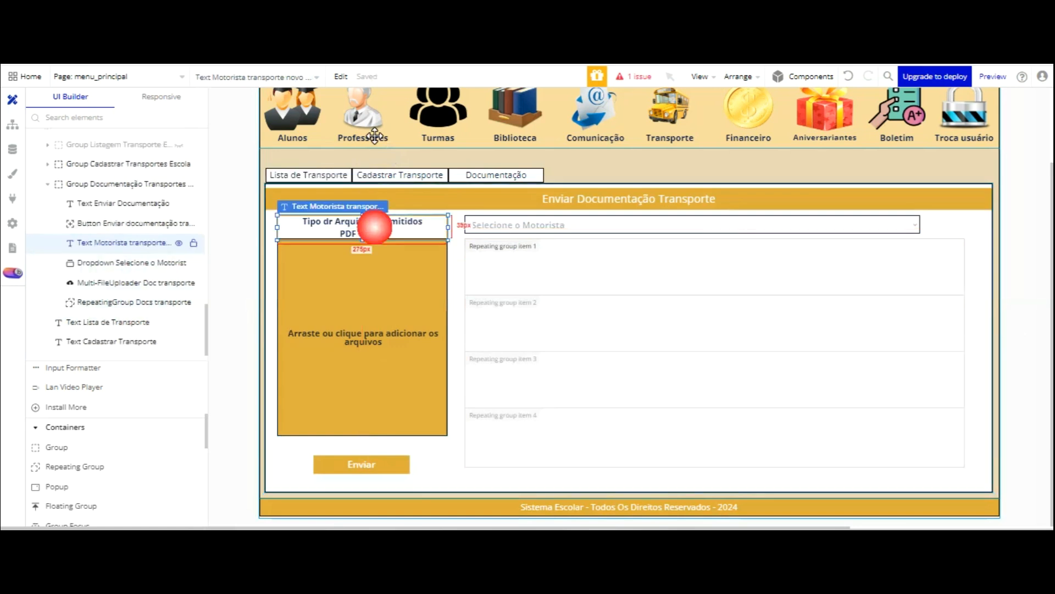
{"action": "key", "text": "Up"}
{"action": "key", "text": "Up"}
{"action": "key", "text": "Up"}
{"action": "key", "text": "Up"}
{"action": "key", "text": "Up"}
{"action": "left_click", "coordinate": [511, 224]}
{"action": "left_click", "coordinate": [270, 272]}
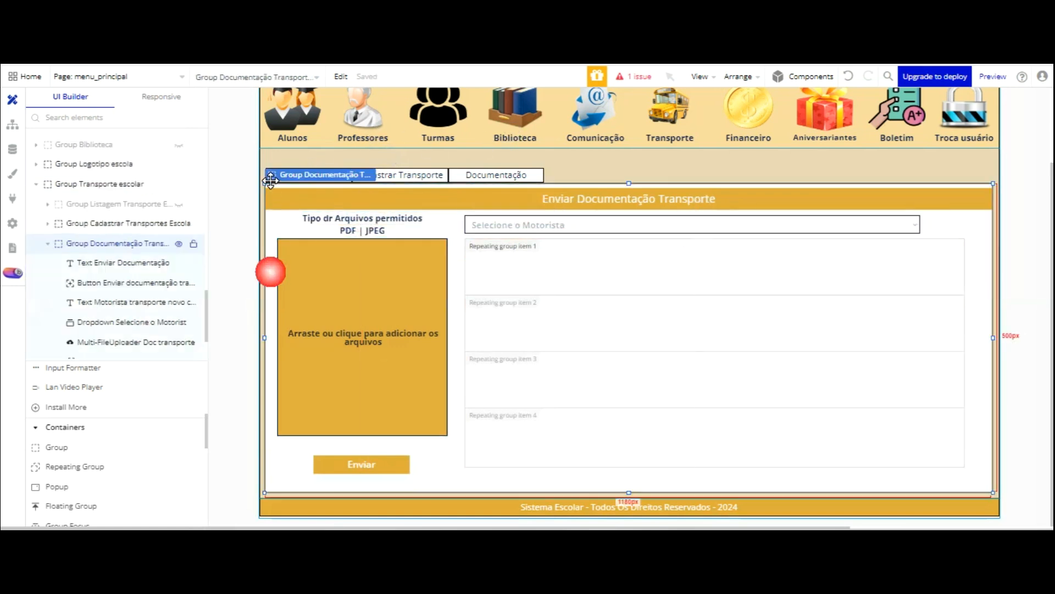
Step: Move the Enviar button further down below the multi-file uploader
{"action": "left_click", "coordinate": [371, 462]}
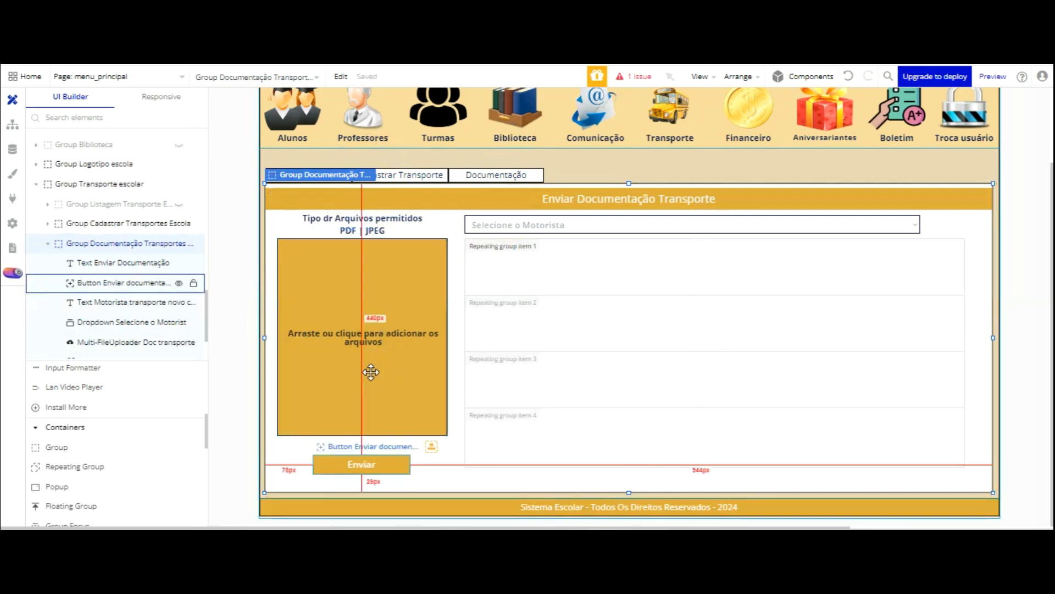
{"action": "left_click", "coordinate": [371, 469]}
{"action": "left_click_drag", "start_coordinate": [380, 466], "coordinate": [381, 478]}
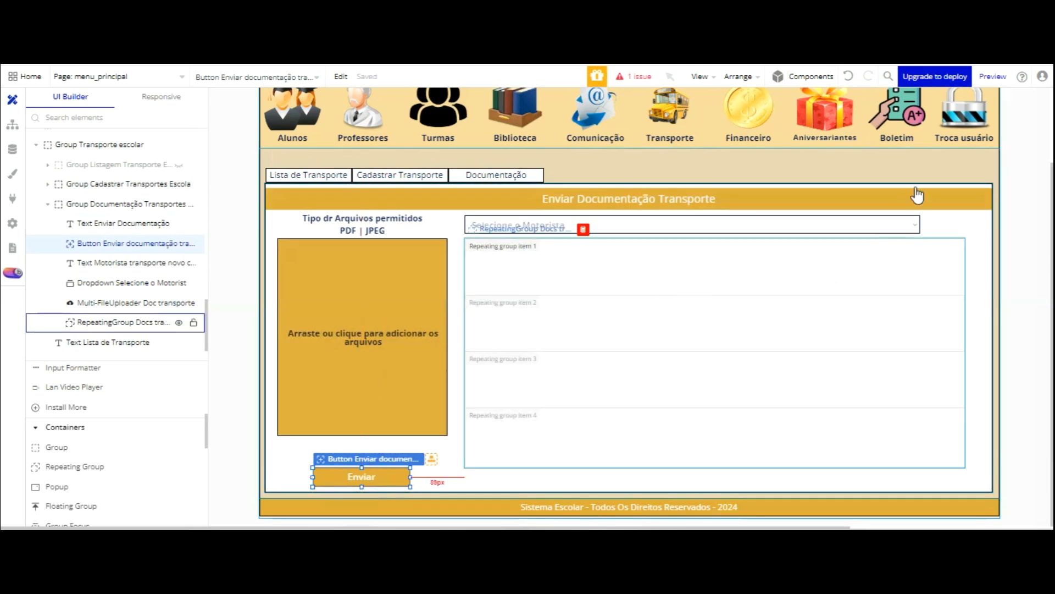
Step: Widen the repeating group to about 836 px and stretch the uploader down to match its bottom edge
{"action": "left_click", "coordinate": [963, 268]}
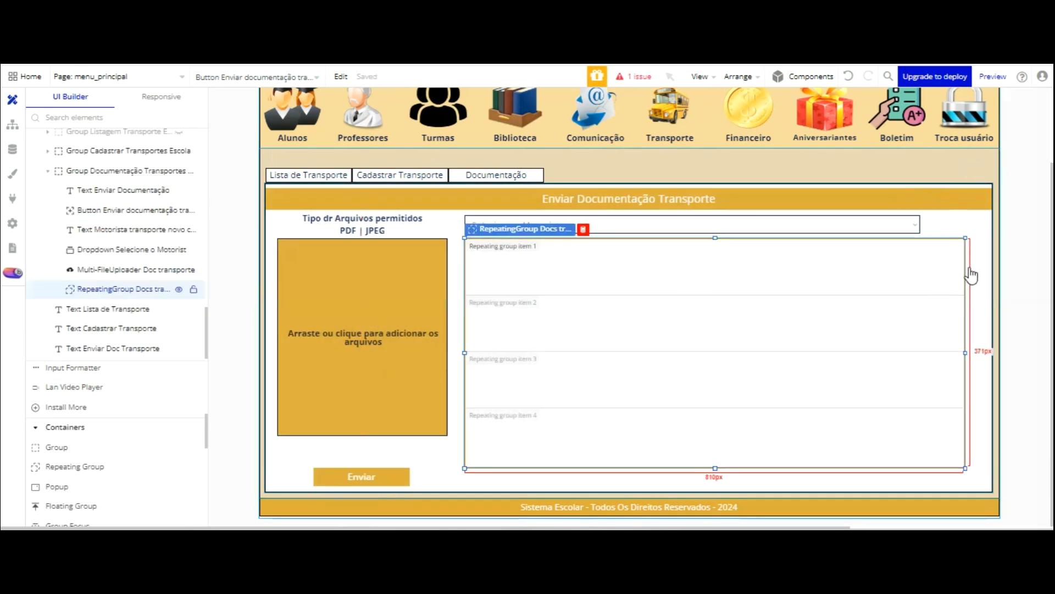
{"action": "left_click_drag", "start_coordinate": [963, 262], "coordinate": [979, 261]}
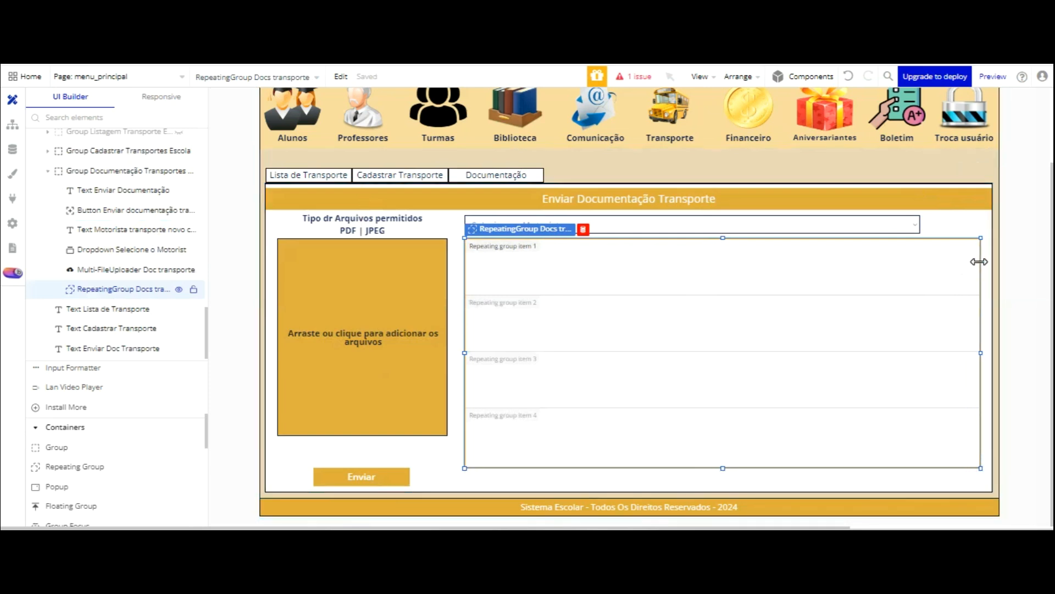
{"action": "left_click", "coordinate": [370, 426]}
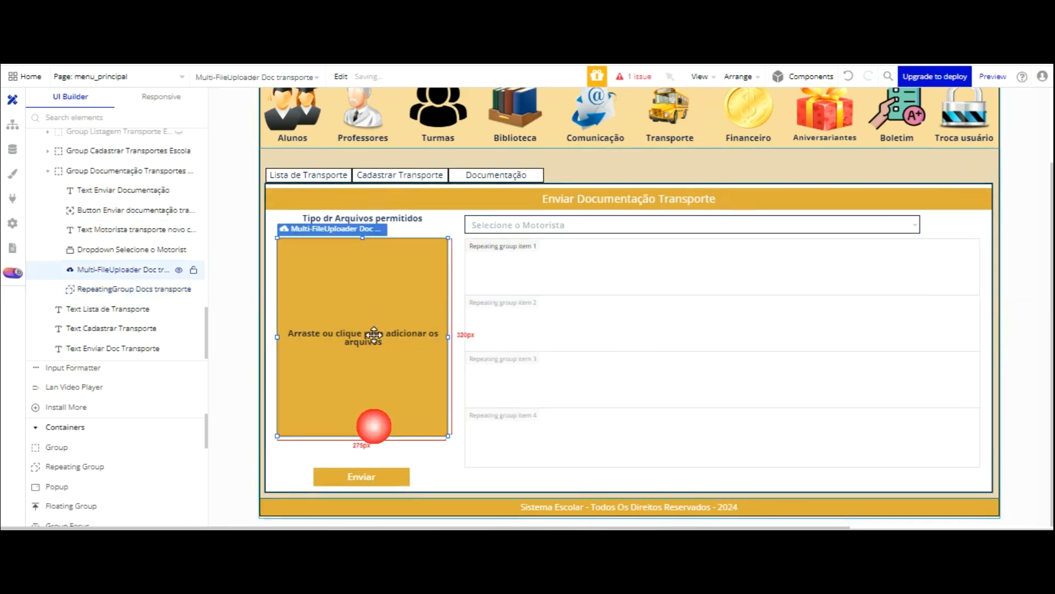
{"action": "left_click_drag", "start_coordinate": [360, 346], "coordinate": [360, 379]}
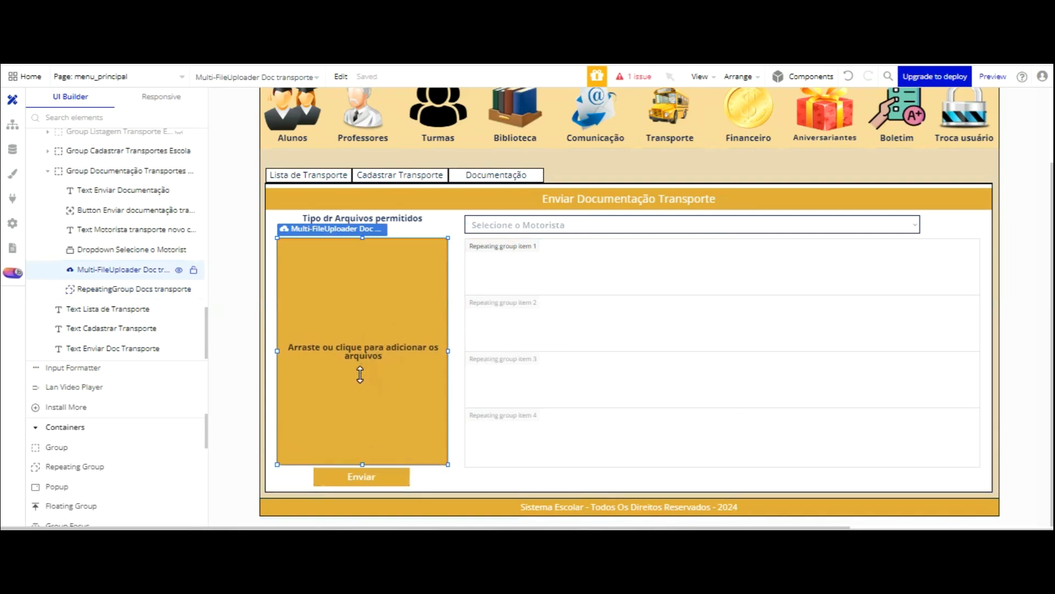
Step: Nudge the Enviar button slightly down to leave a gap beneath the enlarged uploader
{"action": "left_click", "coordinate": [360, 475]}
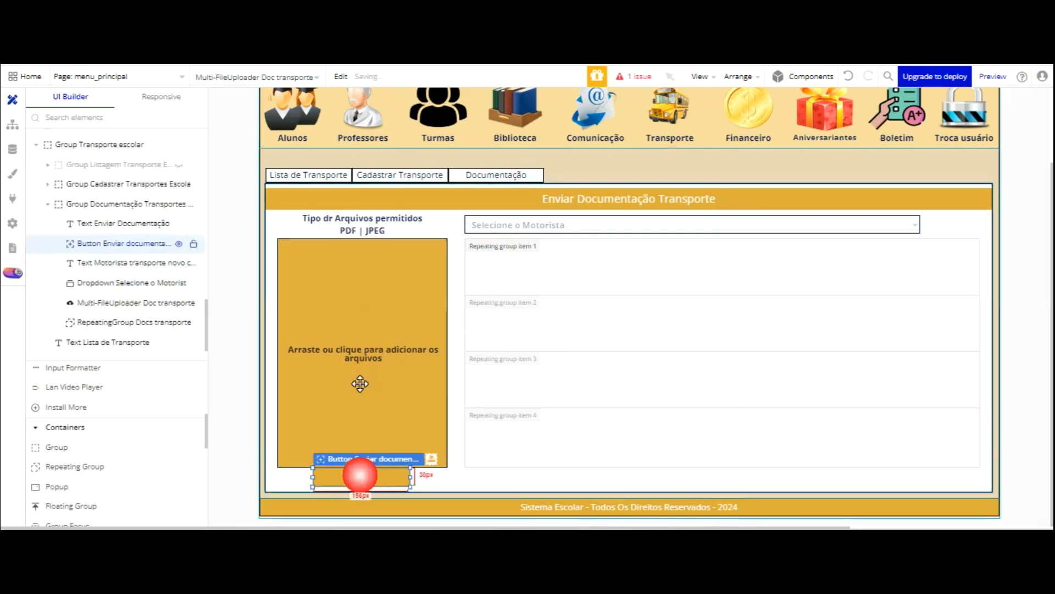
{"action": "key", "text": "Down"}
{"action": "key", "text": "Down"}
{"action": "key", "text": "Down"}
{"action": "key", "text": "Down"}
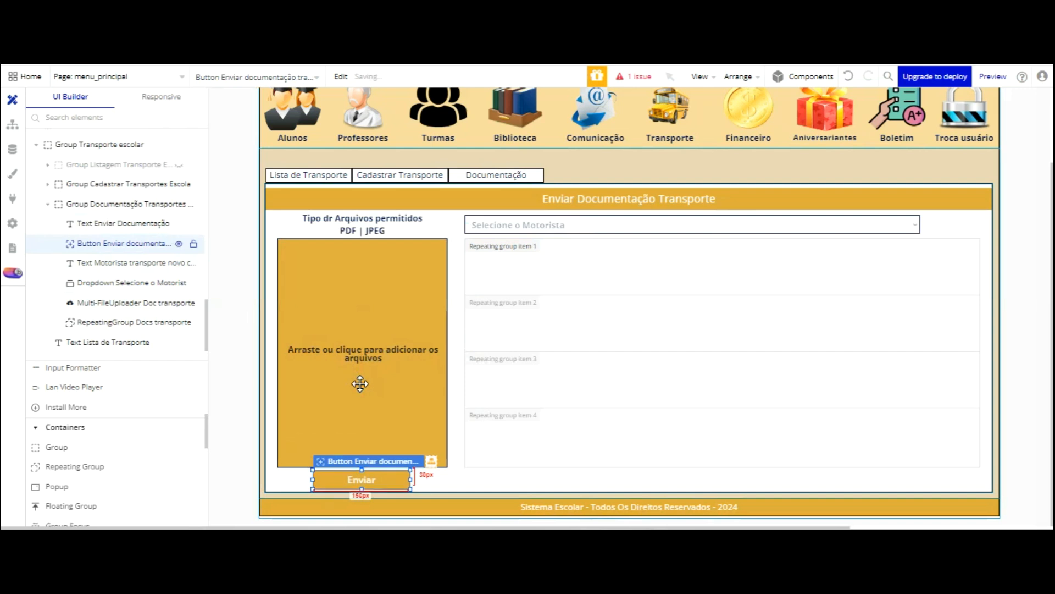
Step: Shorten the uploader and the repeating group to a matching height of about 362 px
{"action": "left_click", "coordinate": [367, 344]}
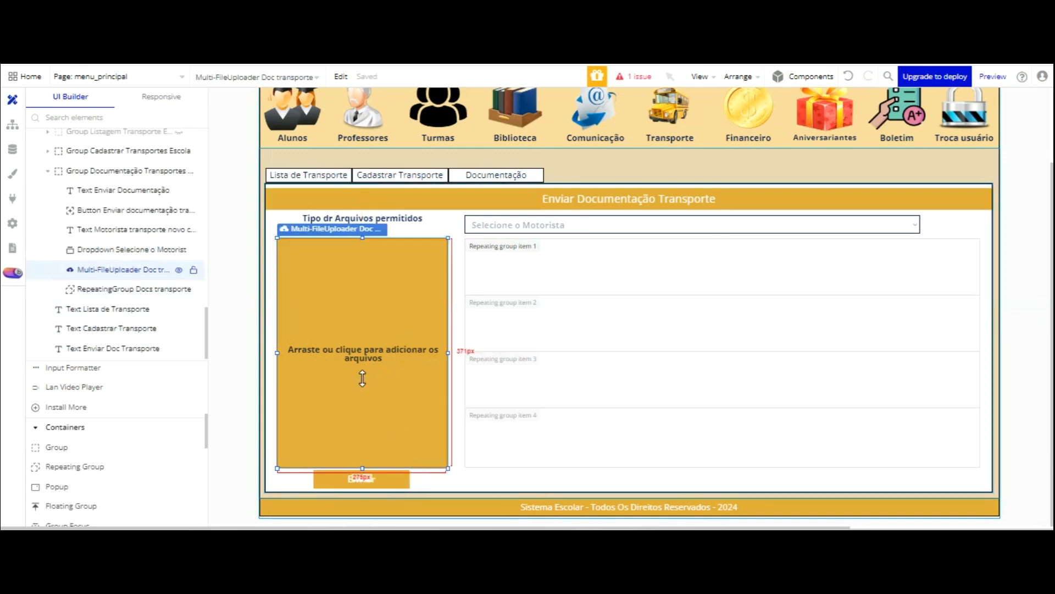
{"action": "left_click", "coordinate": [547, 371]}
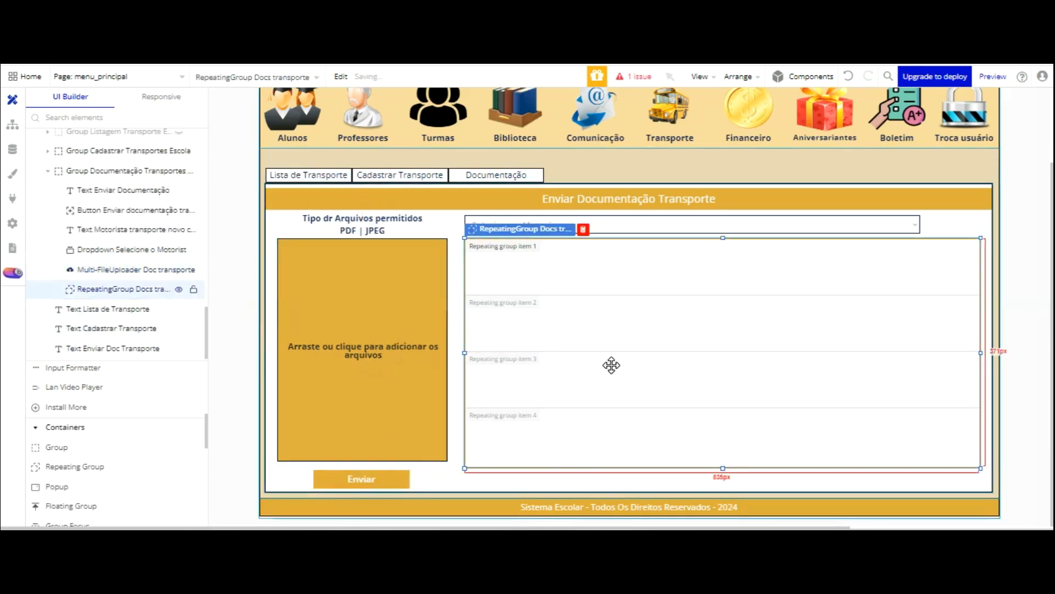
{"action": "left_click_drag", "start_coordinate": [723, 468], "coordinate": [723, 460]}
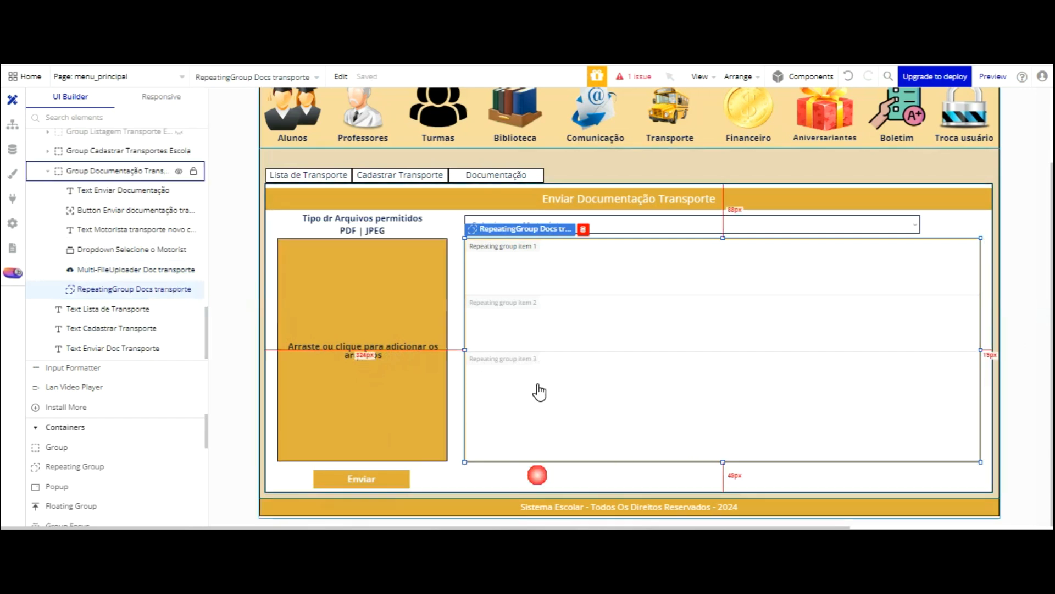
Step: Nudge the Enviar button slightly up toward the shortened uploader
{"action": "left_click", "coordinate": [386, 479]}
{"action": "key", "text": "Up"}
{"action": "key", "text": "Up"}
{"action": "key", "text": "Up"}
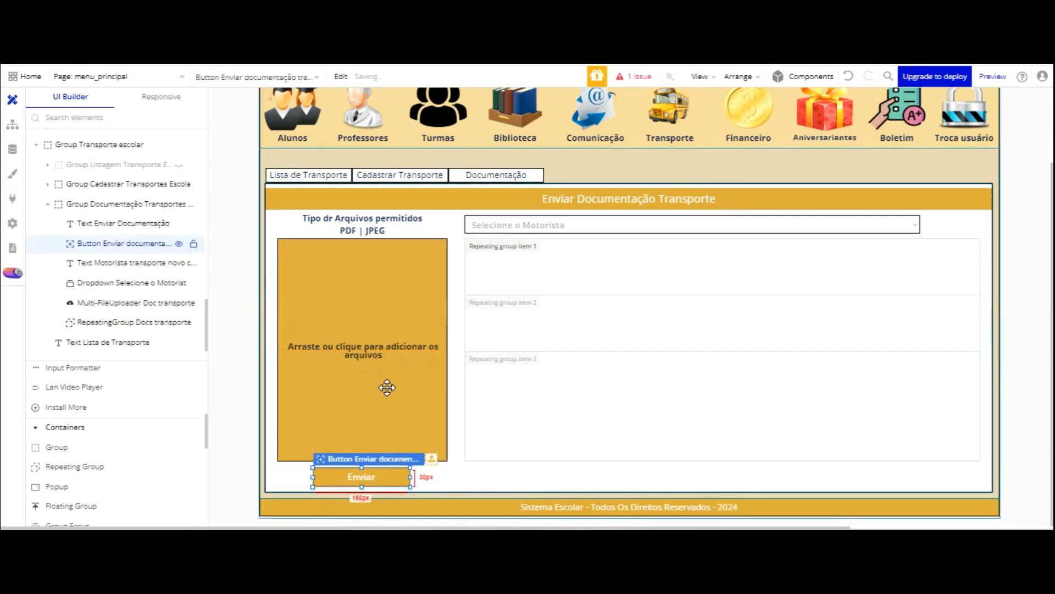
{"action": "left_click", "coordinate": [459, 383]}
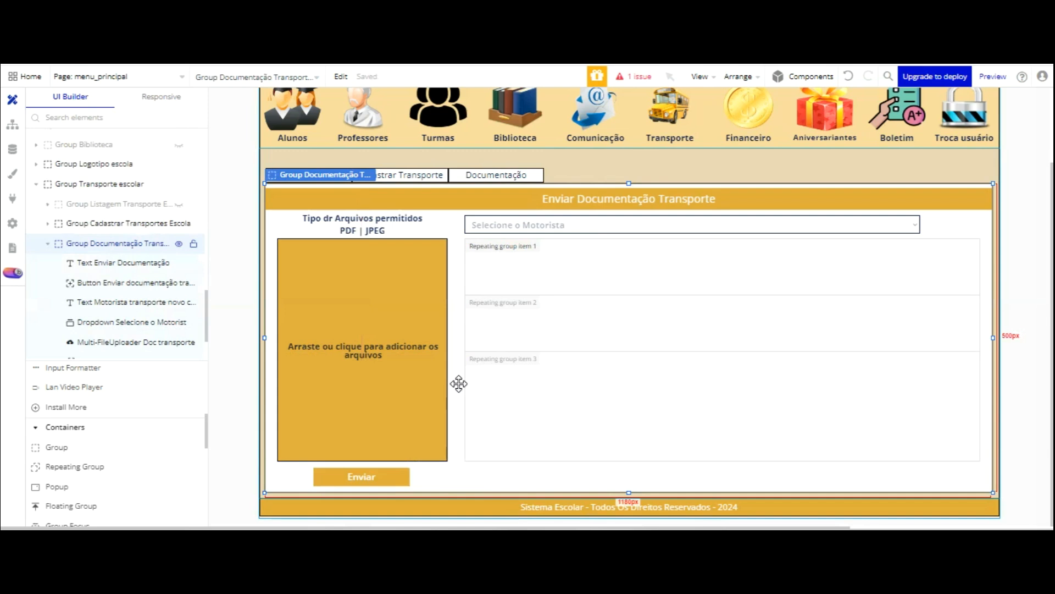
Step: Give the documents repeating group a flat background color of #DFAD39
{"action": "double_click", "coordinate": [558, 270]}
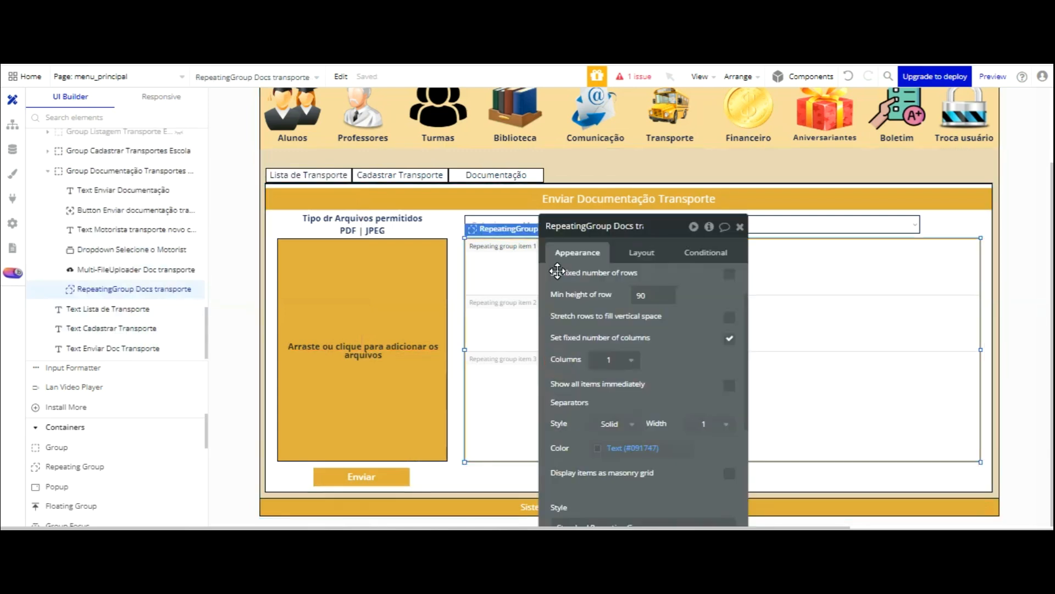
{"action": "scroll", "coordinate": [688, 265], "scroll_direction": "down", "scroll_amount": 3}
{"action": "scroll", "coordinate": [688, 266], "scroll_direction": "down", "scroll_amount": 6}
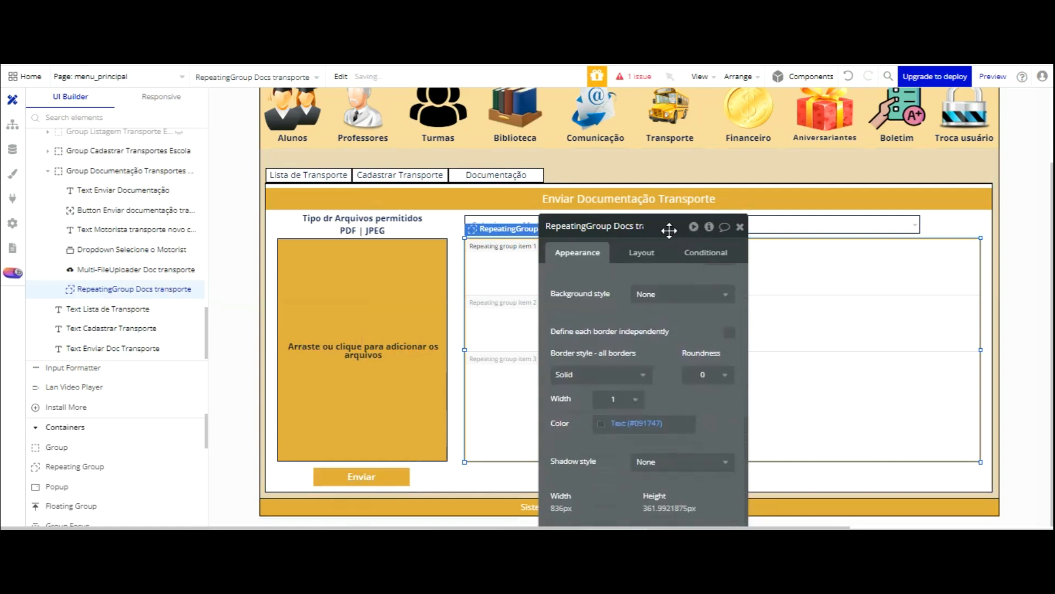
{"action": "left_click", "coordinate": [681, 294]}
{"action": "left_click", "coordinate": [657, 332]}
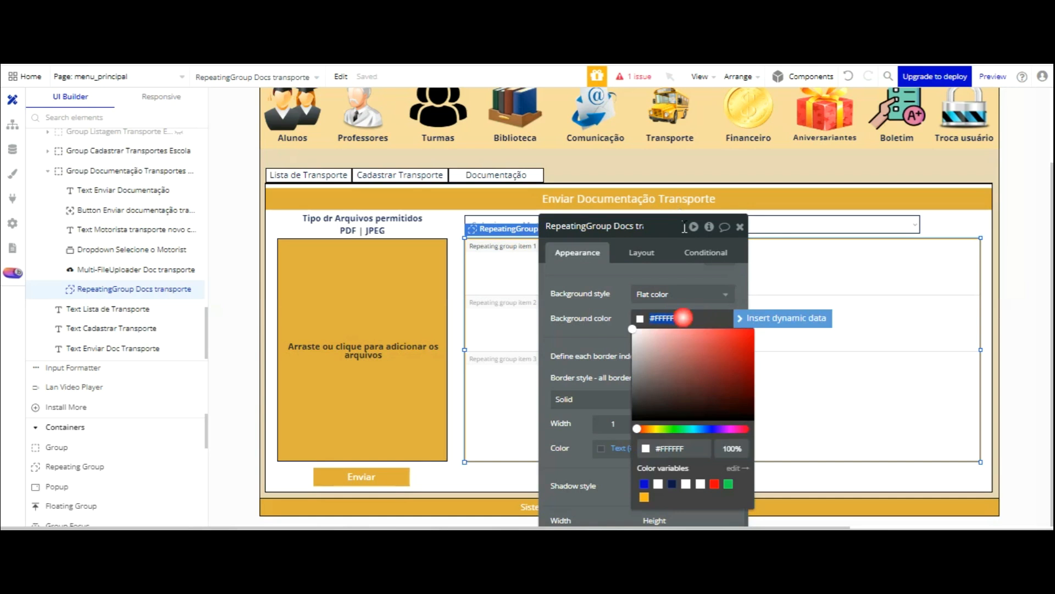
{"action": "type", "text": "#DFAD39"}
{"action": "left_click", "coordinate": [624, 224]}
{"action": "left_click_drag", "start_coordinate": [624, 225], "coordinate": [265, 139]}
{"action": "left_click_drag", "start_coordinate": [265, 95], "coordinate": [259, 86]}
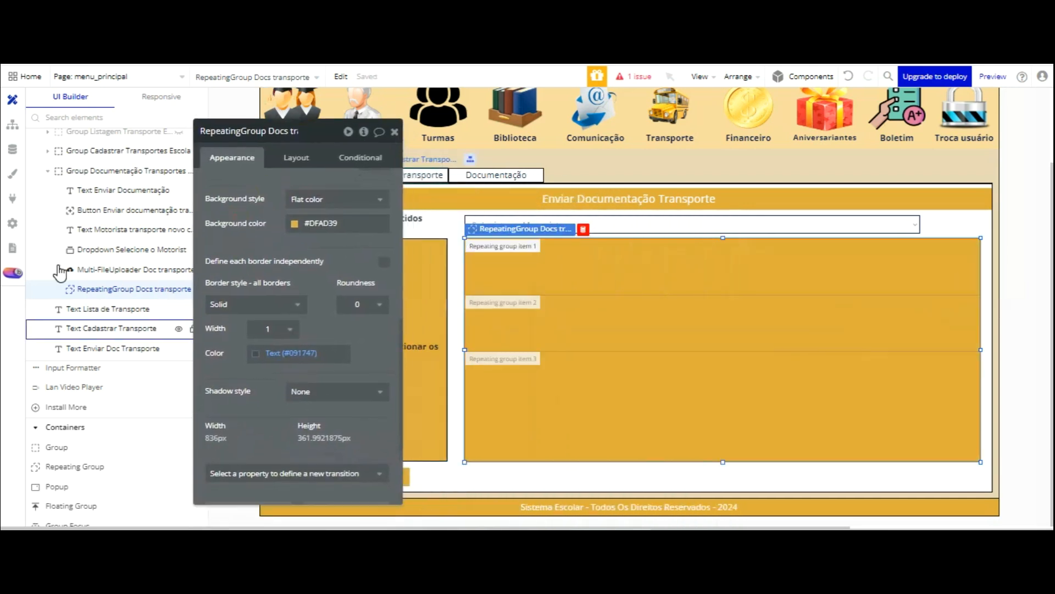
{"action": "left_click_drag", "start_coordinate": [247, 300], "coordinate": [273, 330]}
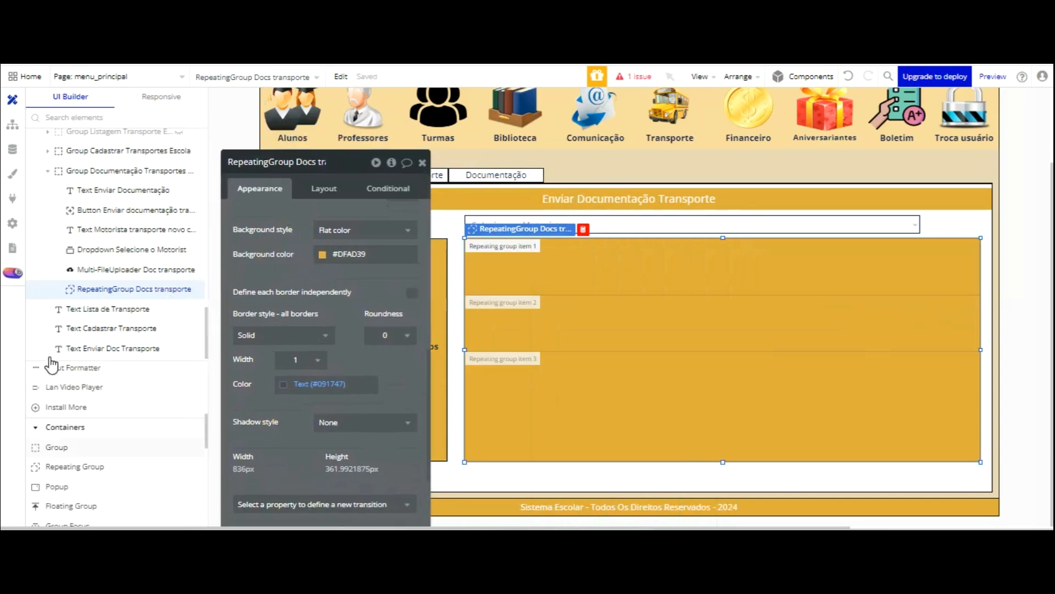
{"action": "scroll", "coordinate": [237, 281], "scroll_direction": "up", "scroll_amount": 2}
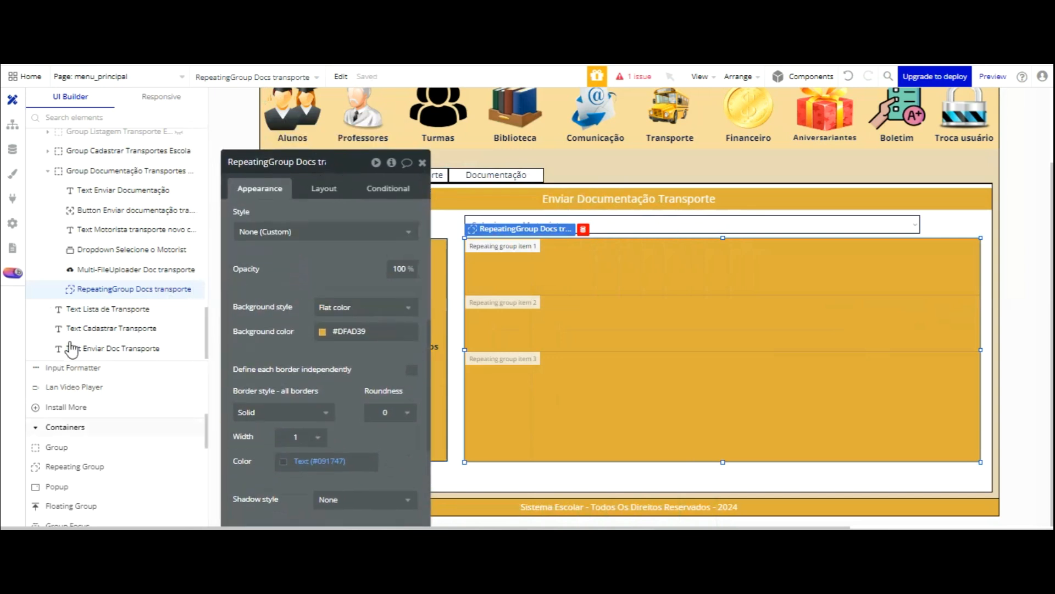
Step: Draw a group about 833 px wide and 60 px high in the repeating group's first cell and name it Group Visualizar docs transporte
{"action": "left_click", "coordinate": [58, 447]}
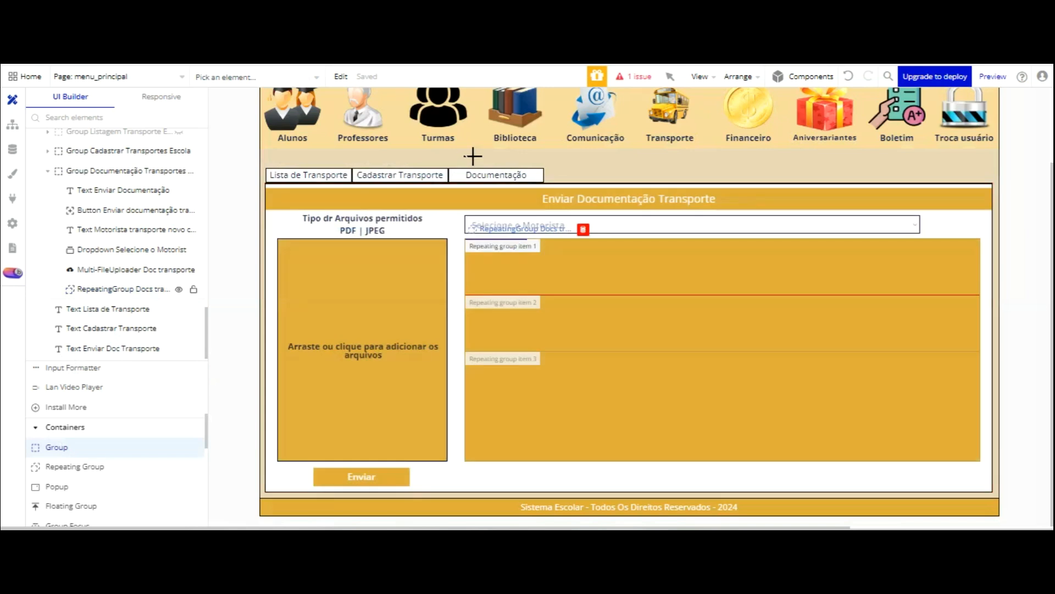
{"action": "mouse_move", "coordinate": [471, 169]}
{"action": "left_mouse_down"}
{"action": "mouse_move", "coordinate": [631, 195]}
{"action": "mouse_move", "coordinate": [958, 191]}
{"action": "mouse_move", "coordinate": [945, 196]}
{"action": "left_mouse_up"}
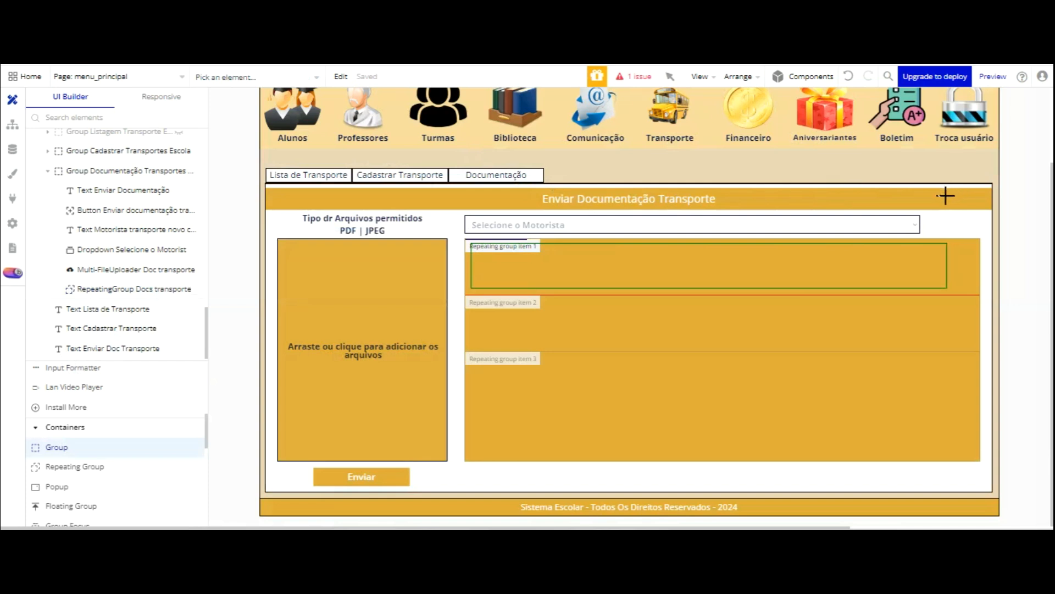
{"action": "left_click_drag", "start_coordinate": [946, 196], "coordinate": [967, 199]}
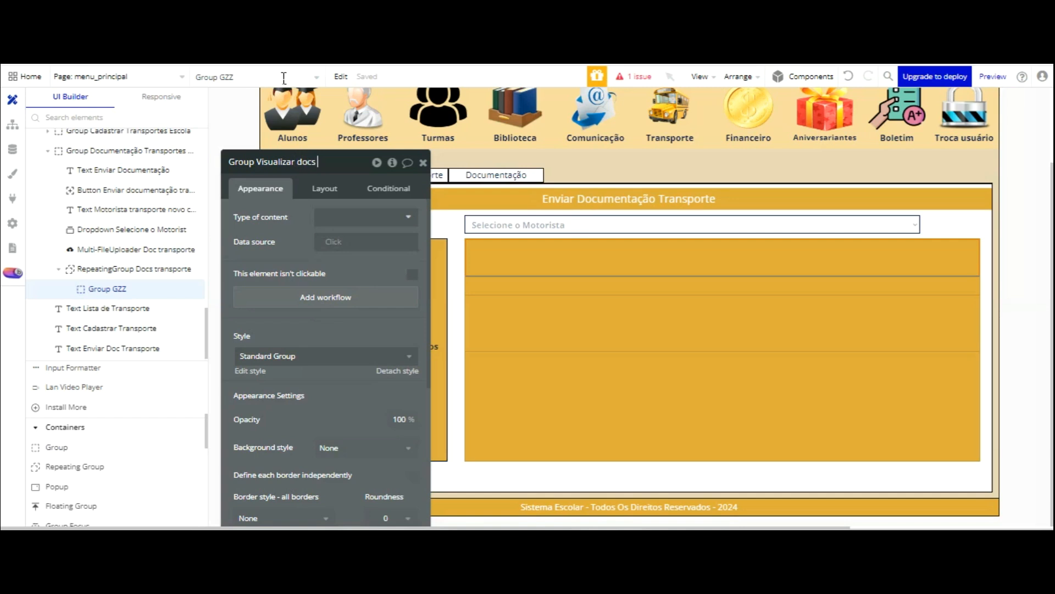
{"action": "type", "text": "Visualizar docs transporte"}
{"action": "key", "text": "Return"}
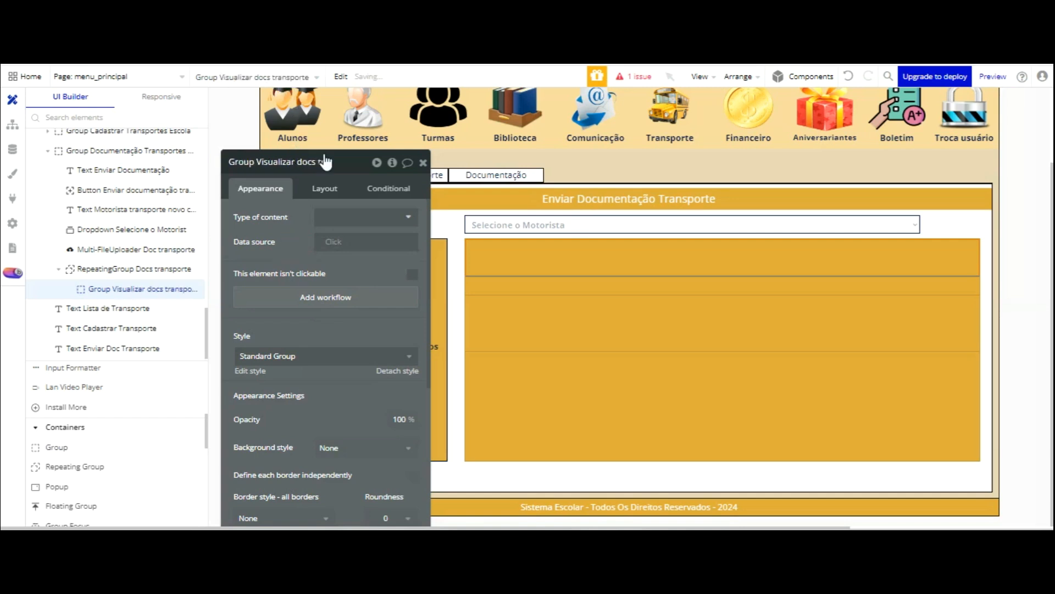
Step: Set the container layout to Fixed for both the repeating group's cells and the group inside them
{"action": "left_click", "coordinate": [572, 294]}
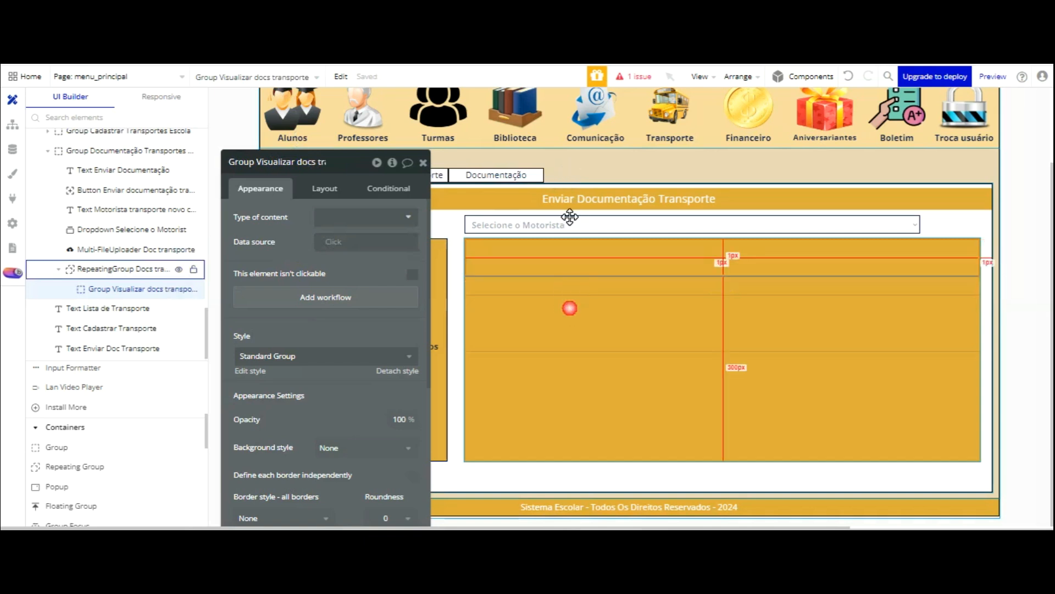
{"action": "left_click", "coordinate": [331, 188]}
{"action": "left_click", "coordinate": [365, 217]}
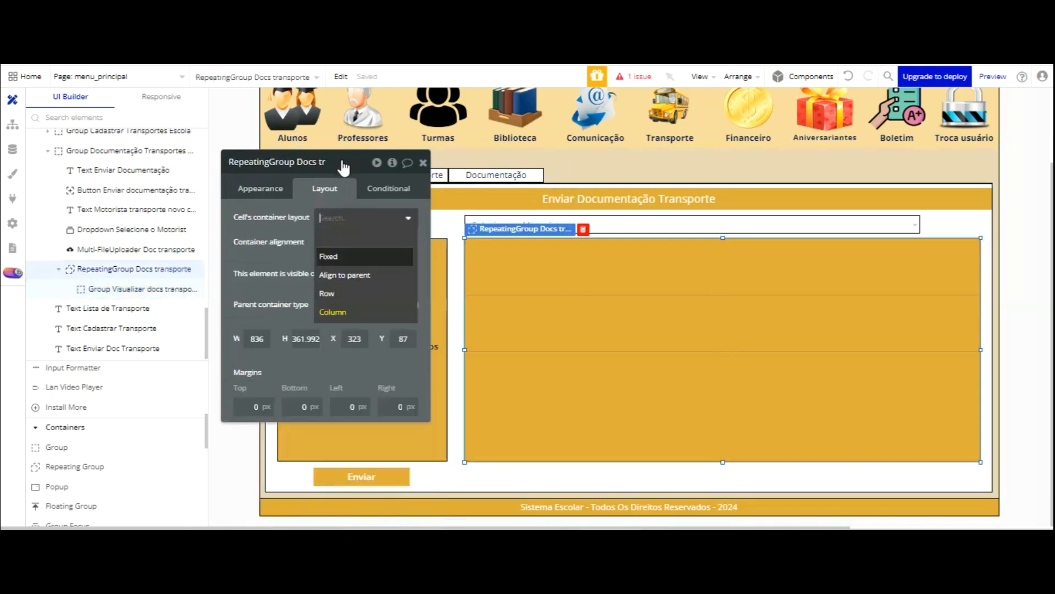
{"action": "left_click", "coordinate": [330, 255]}
{"action": "left_click", "coordinate": [511, 254]}
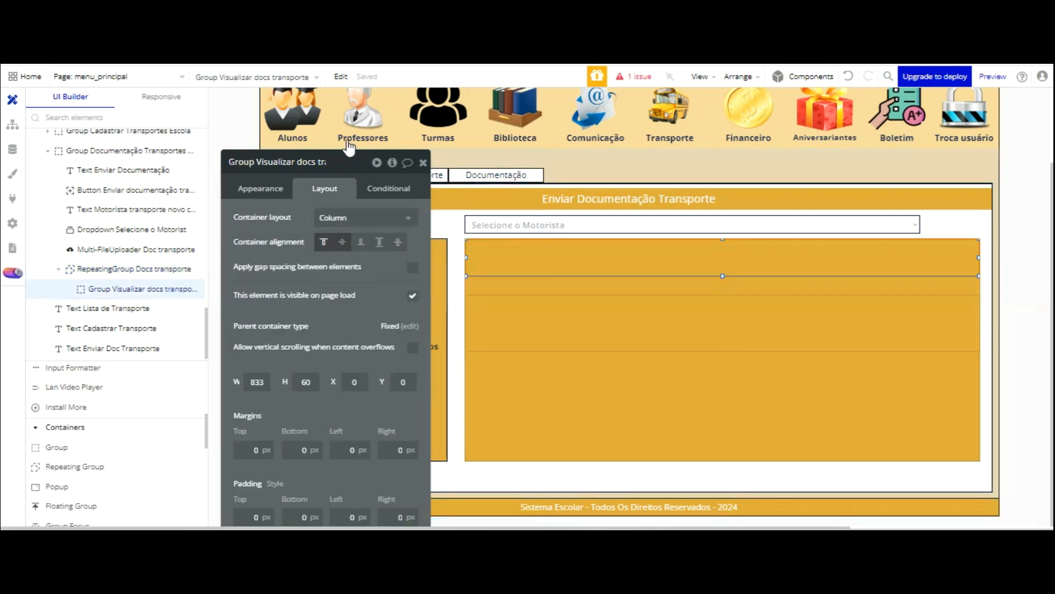
{"action": "left_click", "coordinate": [369, 217]}
{"action": "left_click", "coordinate": [359, 256]}
Step: Resize the inner group to about 818 × 77 px and center it in the cell at X 7, Y 4
{"action": "left_click", "coordinate": [470, 257]}
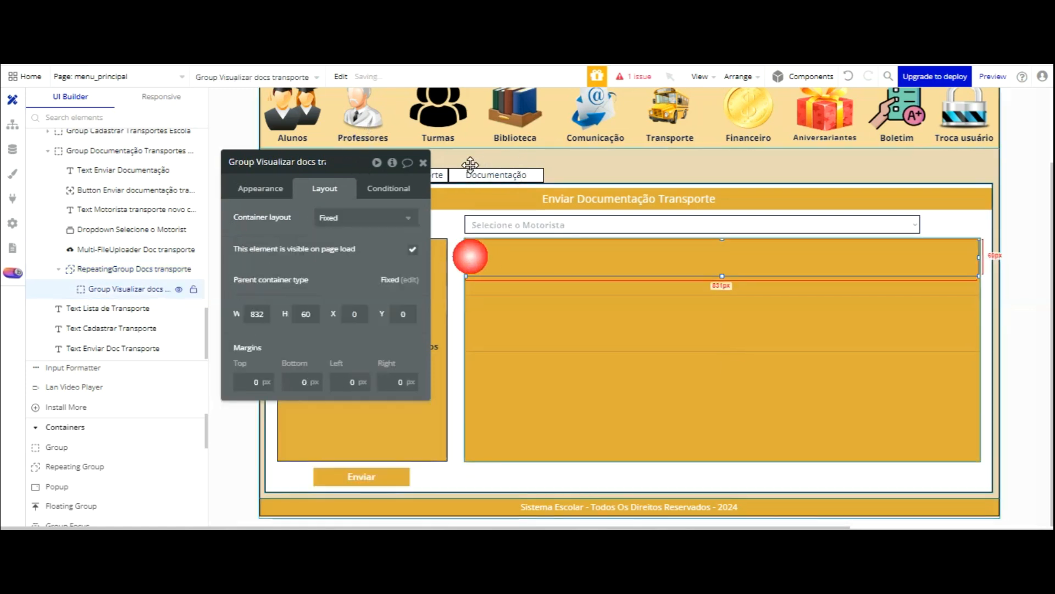
{"action": "left_click_drag", "start_coordinate": [466, 165], "coordinate": [474, 164]}
{"action": "key", "text": "ctrl+e"}
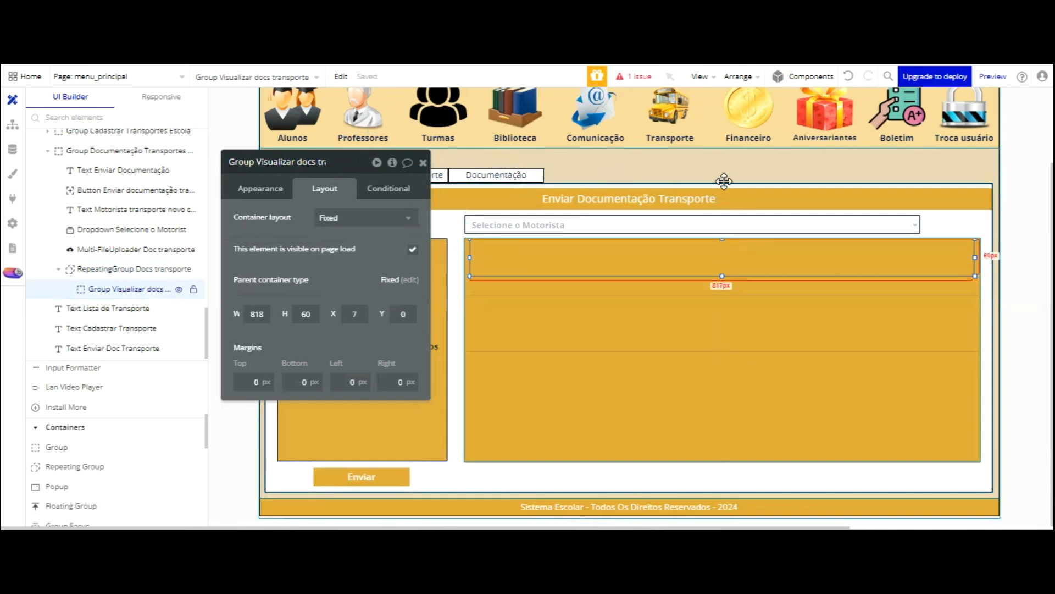
{"action": "left_click_drag", "start_coordinate": [724, 183], "coordinate": [724, 194]}
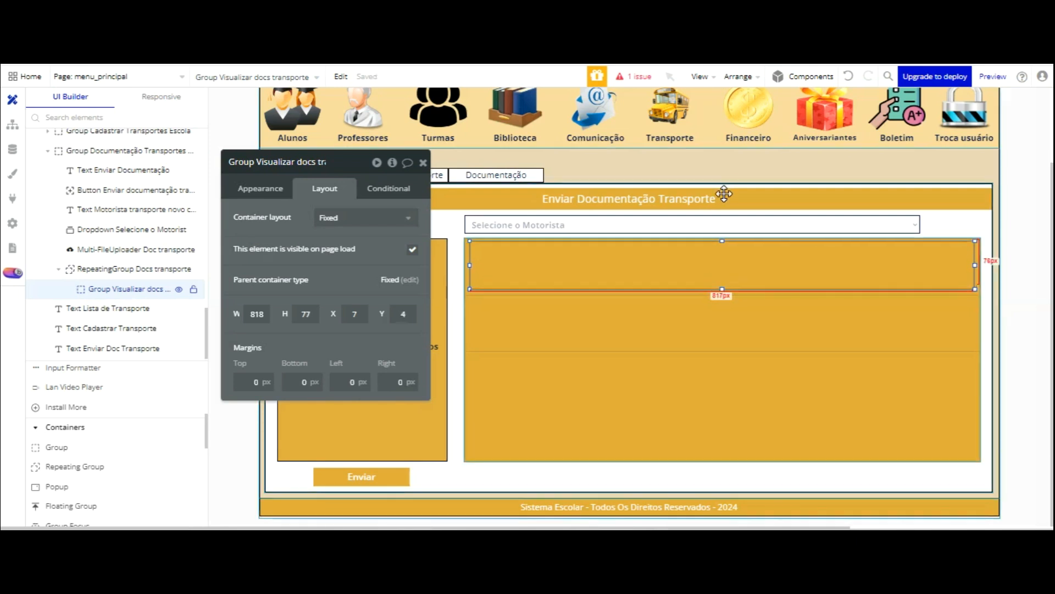
Step: Detach the inner group's style and give it a flat white background, #FFFFFF
{"action": "left_click", "coordinate": [254, 187]}
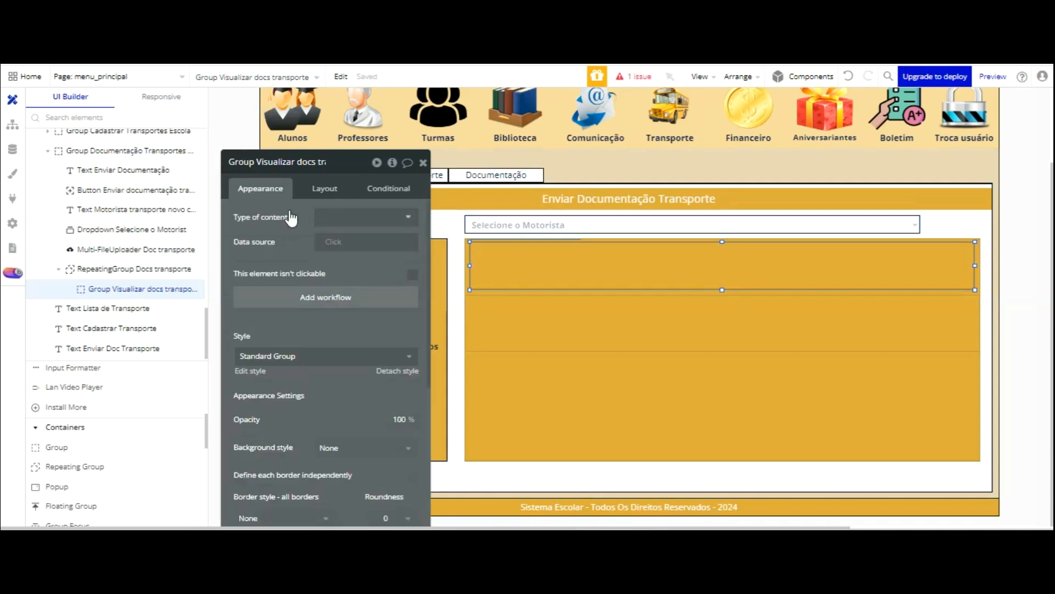
{"action": "left_click", "coordinate": [386, 370]}
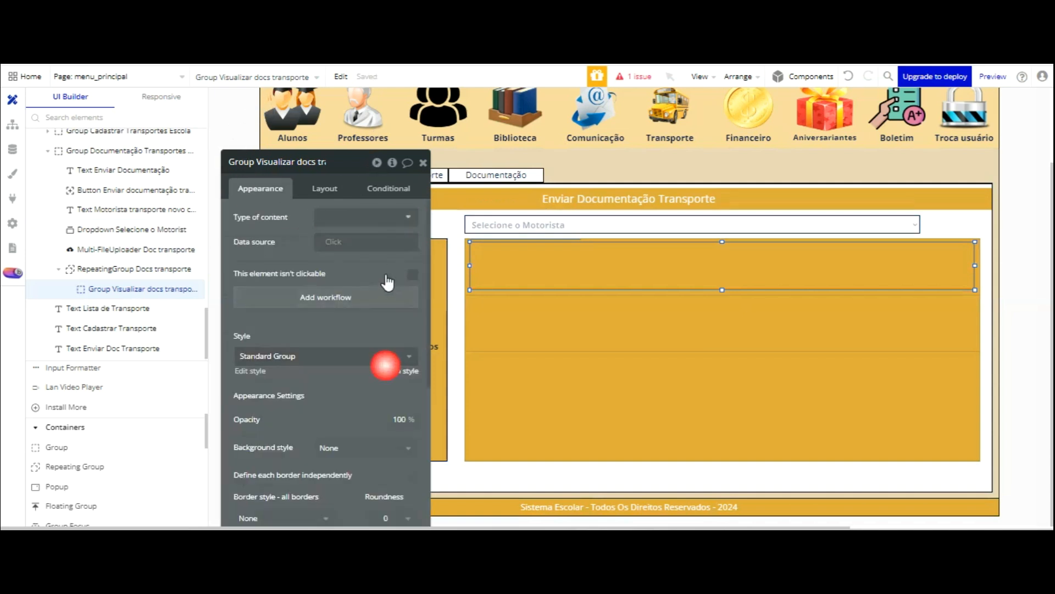
{"action": "scroll", "coordinate": [351, 265], "scroll_direction": "down", "scroll_amount": 3}
{"action": "scroll", "coordinate": [352, 265], "scroll_direction": "down", "scroll_amount": 2}
{"action": "scroll", "coordinate": [348, 258], "scroll_direction": "up", "scroll_amount": 3}
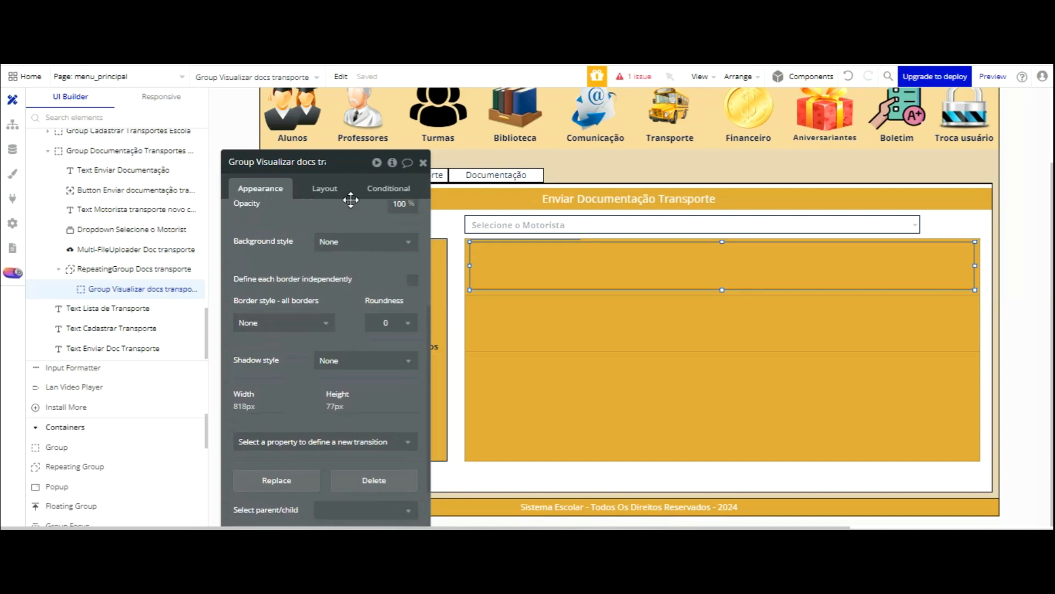
{"action": "left_click", "coordinate": [352, 242]}
{"action": "left_click", "coordinate": [372, 352]}
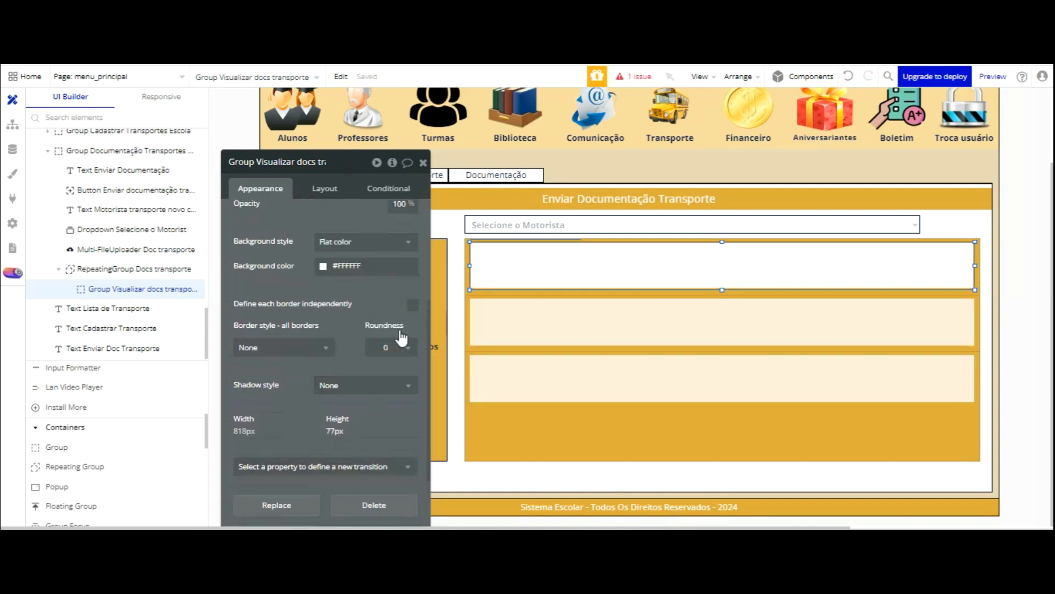
{"action": "left_click", "coordinate": [316, 115]}
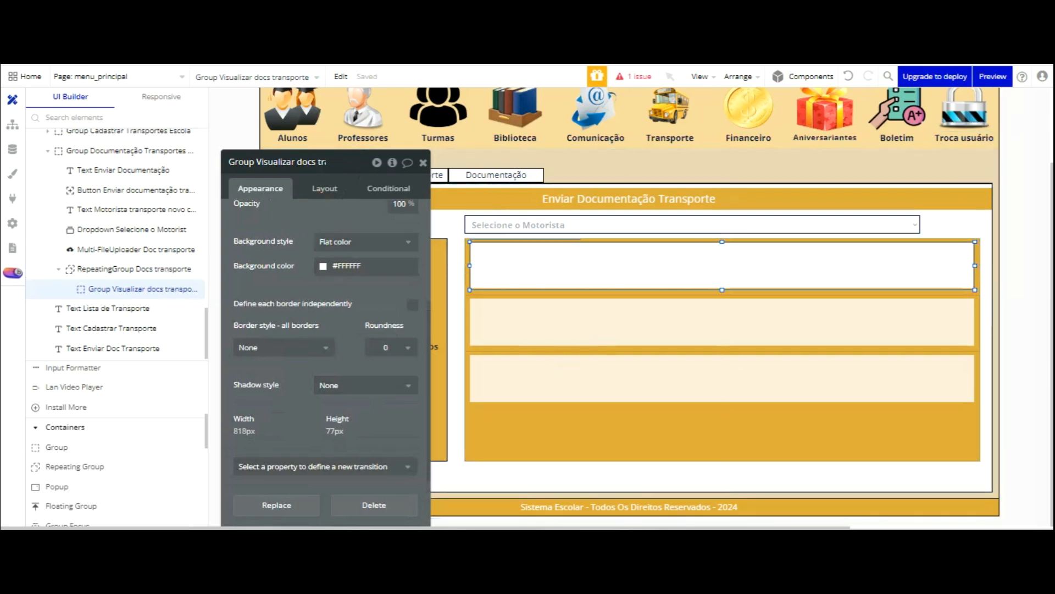
Step: Set the repeating group's minimum row height to 85 and nudge the white inner group slightly up
{"action": "left_click", "coordinate": [721, 431]}
{"action": "left_click_drag", "start_coordinate": [340, 308], "coordinate": [312, 309]}
{"action": "type", "text": "85"}
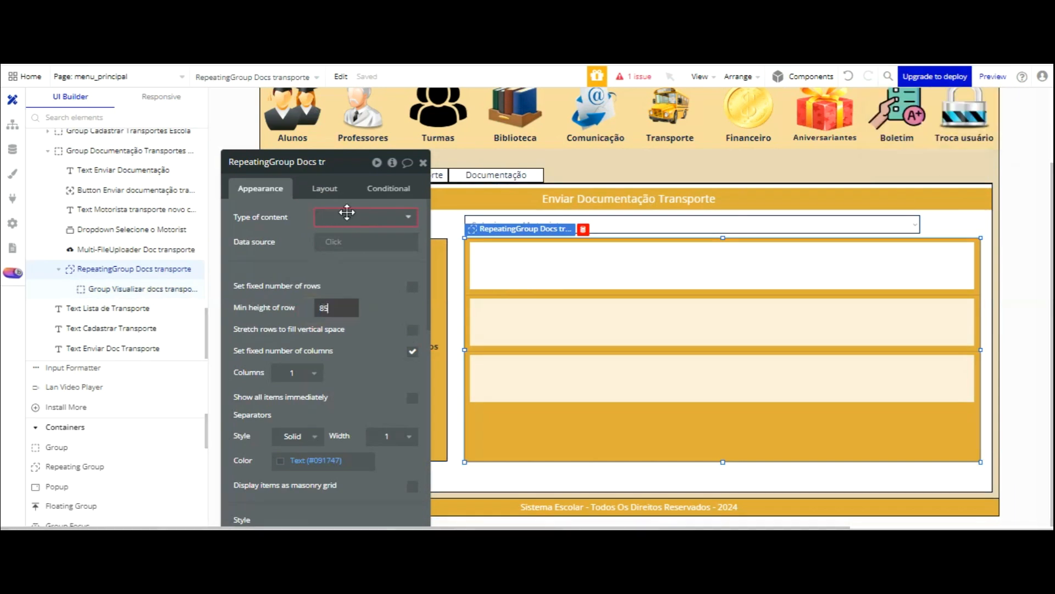
{"action": "left_click", "coordinate": [558, 274]}
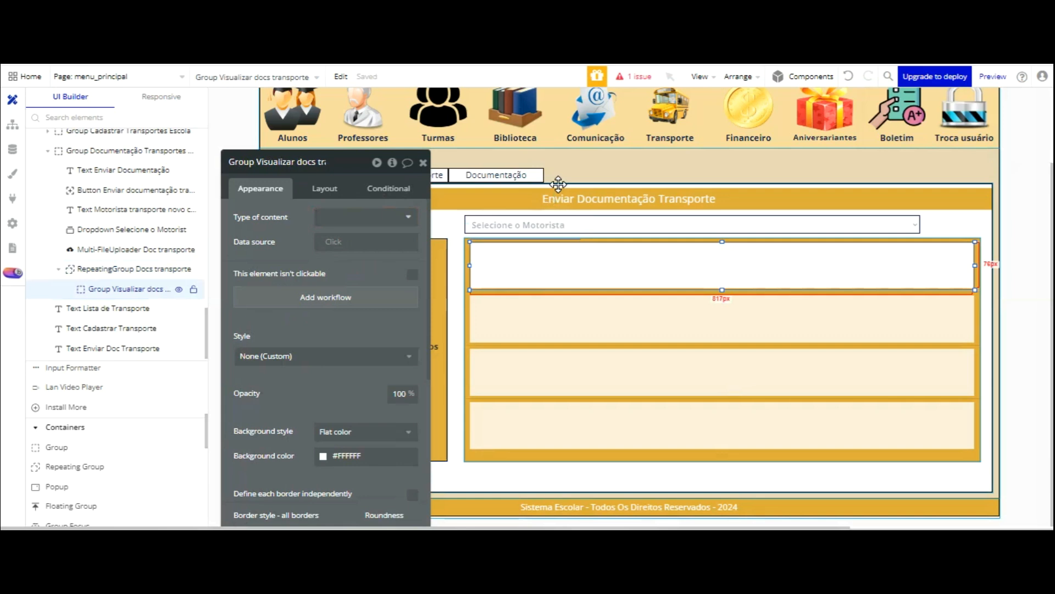
{"action": "key", "text": "Up"}
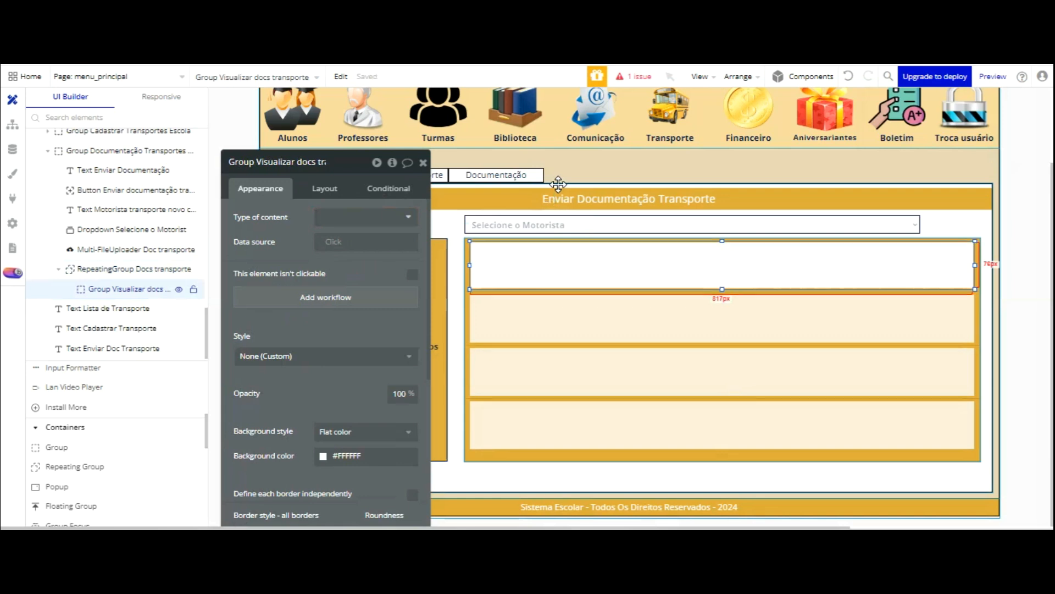
Step: Open the type of content choices for the documents repeating group
{"action": "left_click", "coordinate": [508, 360]}
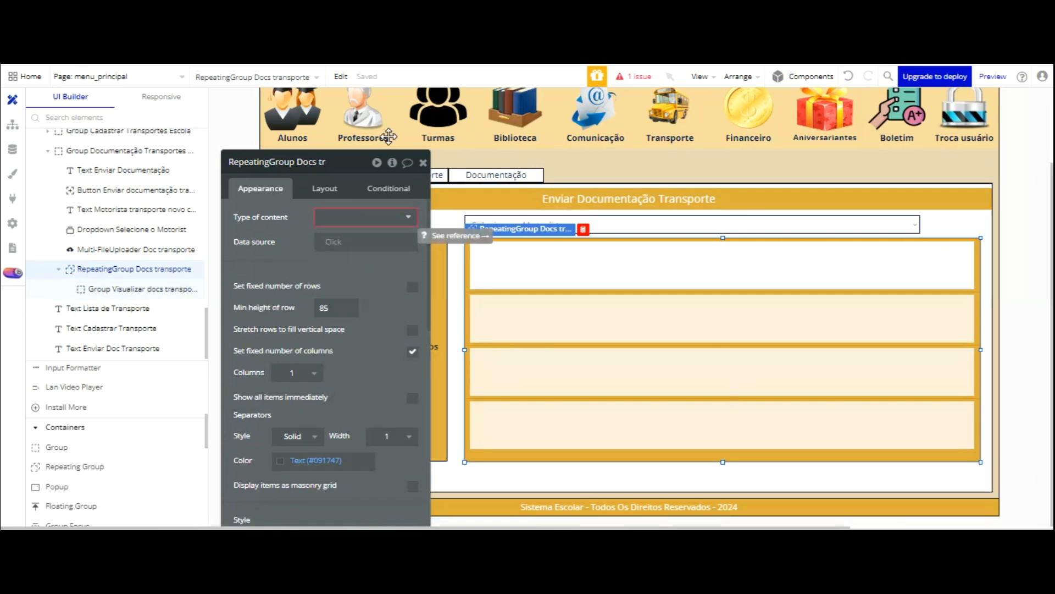
{"action": "left_click", "coordinate": [392, 213]}
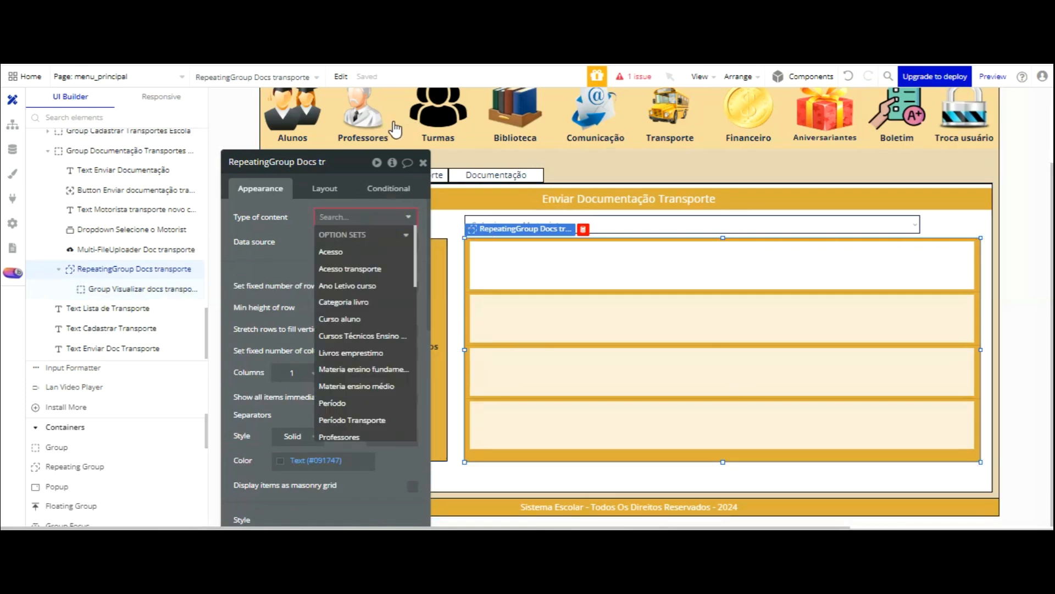